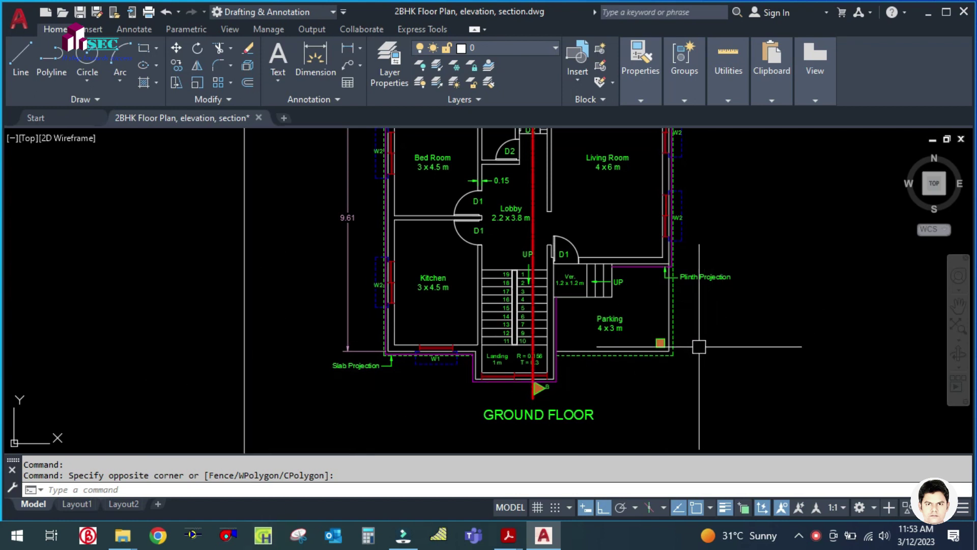
Step: Examine the room layout, labels and dimensions of the ground floor plan
left_click_drag(726, 293, 680, 331)
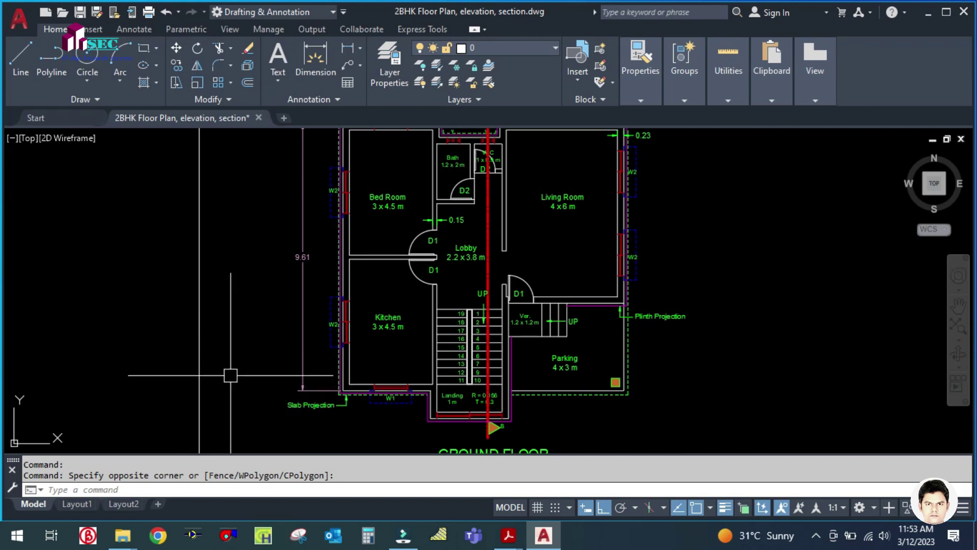
scroll(379, 385, "up", 3)
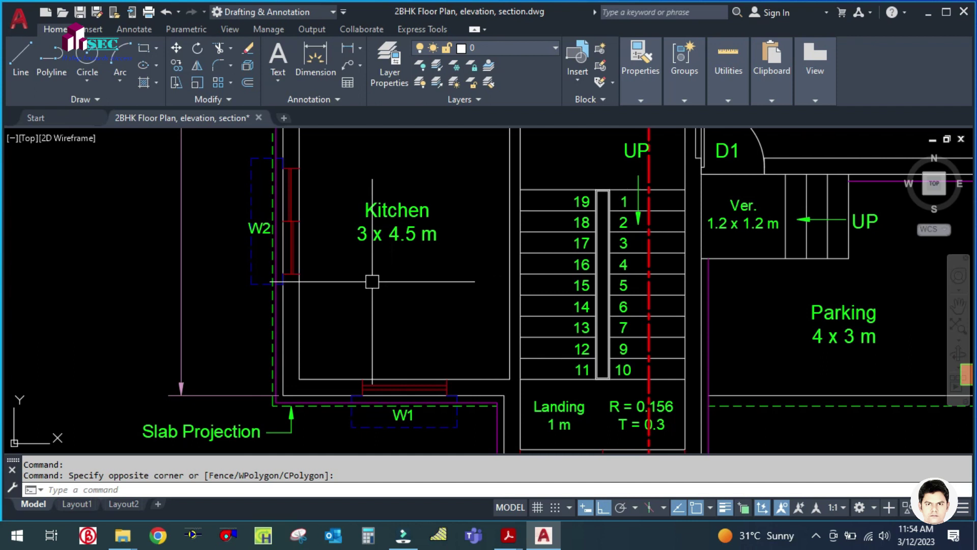
scroll(288, 333, "down", 4)
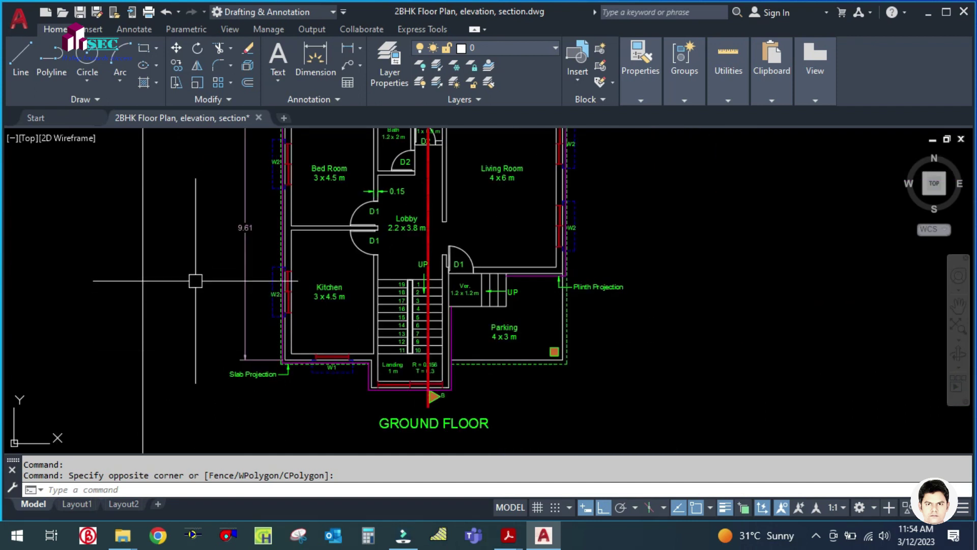
scroll(213, 360, "up", 7)
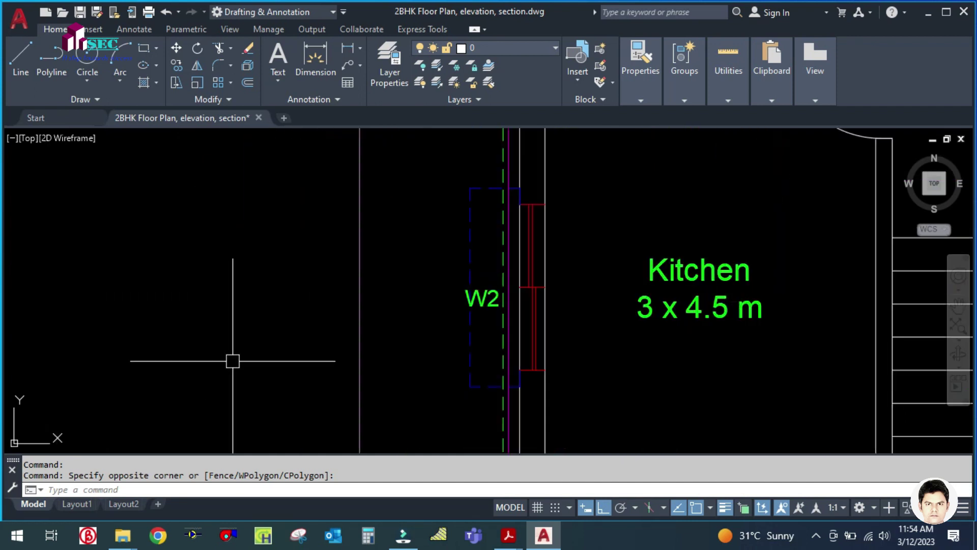
scroll(231, 361, "down", 5)
scroll(242, 365, "down", 3)
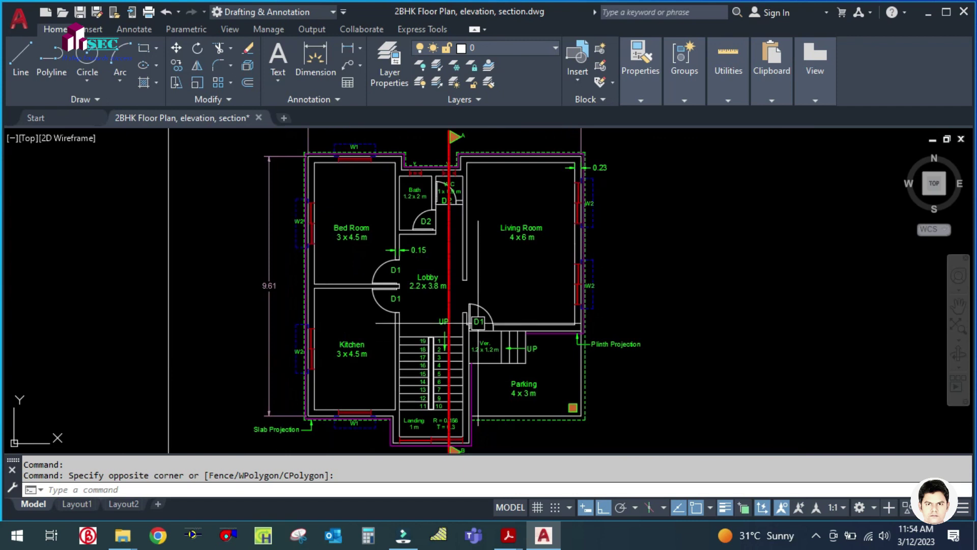
scroll(358, 389, "up", 2)
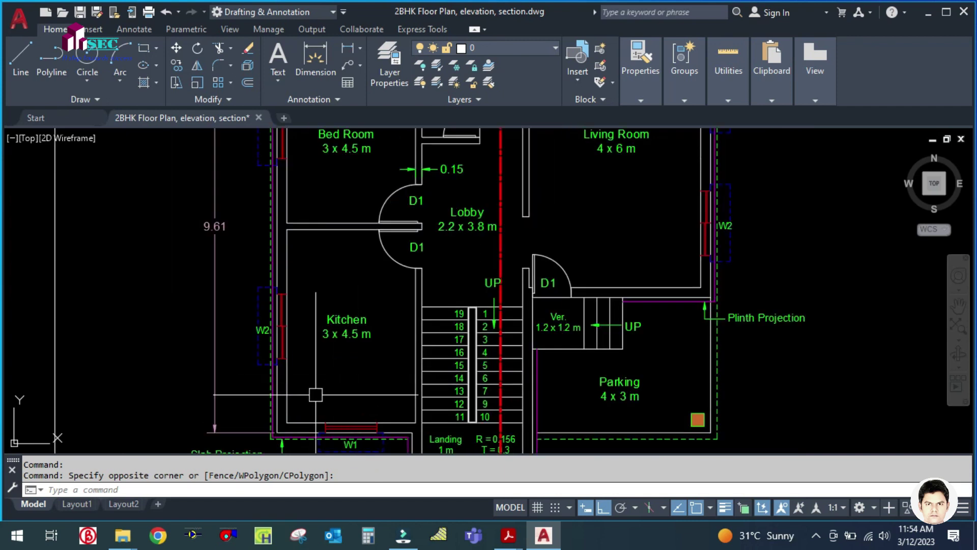
Step: Switch to Excel and create a new blank workbook
left_click(16, 535)
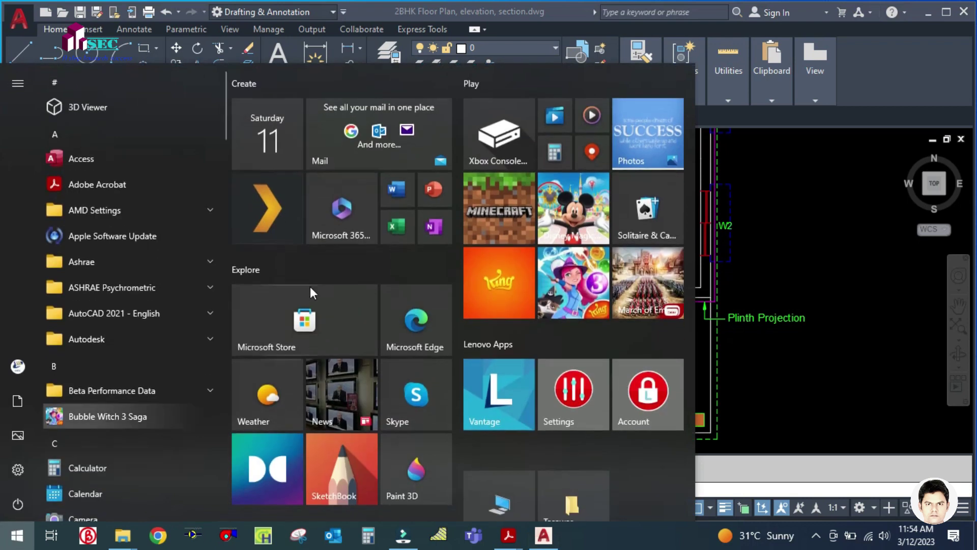
left_click(398, 366)
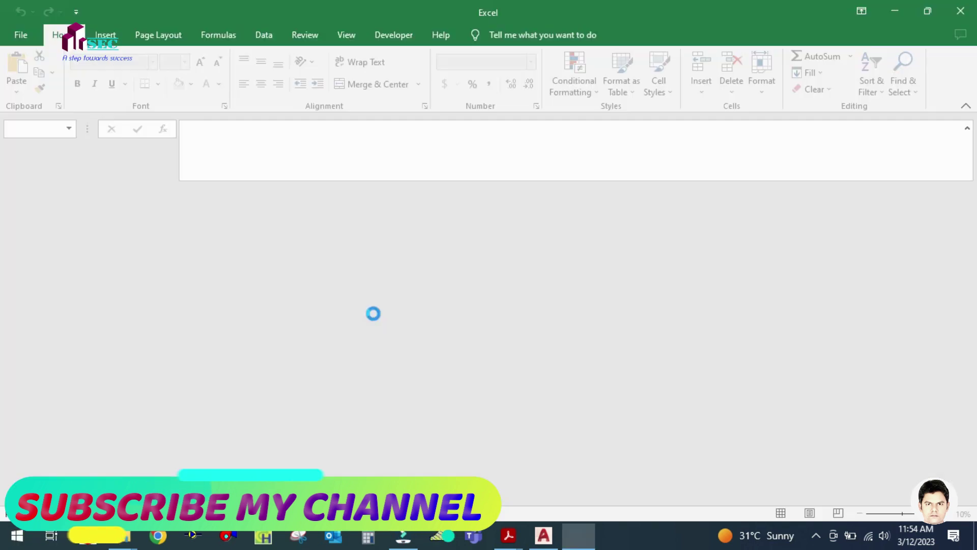
left_click(717, 249)
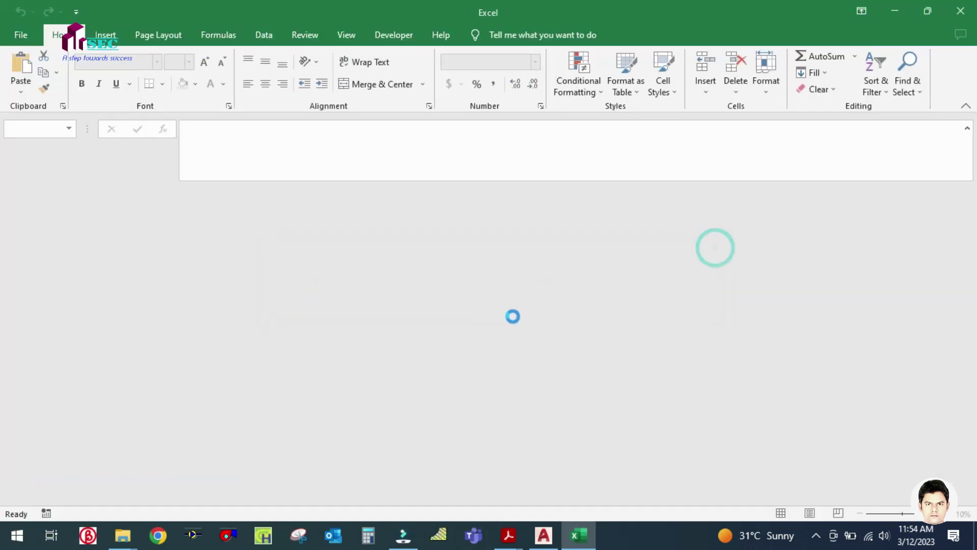
left_click(192, 153)
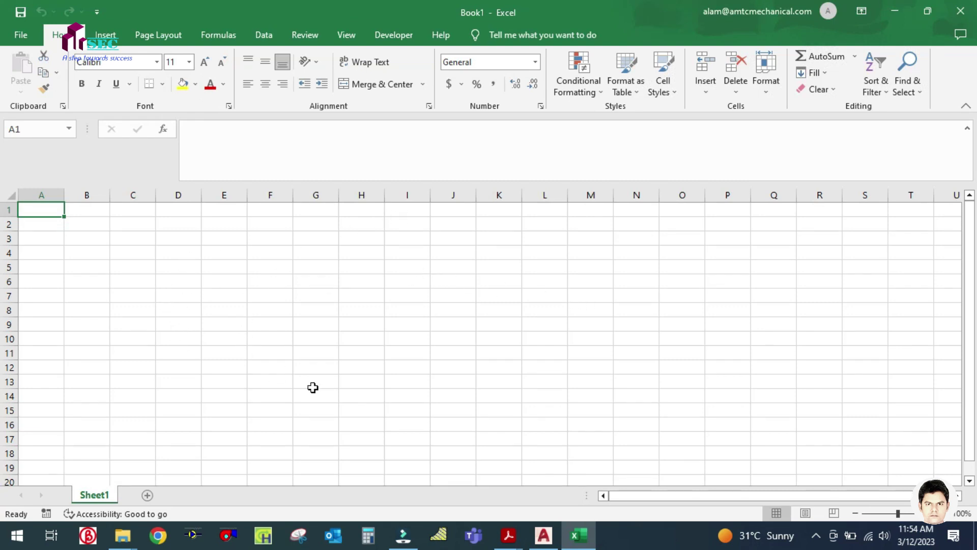
Step: Enter S.NO as the first table heading in cell C5
left_click(129, 266)
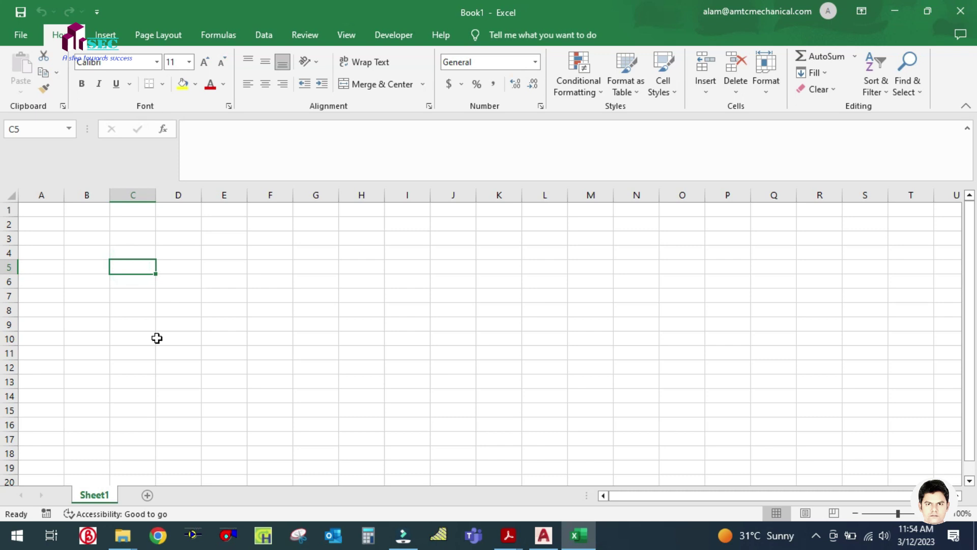
key("Caps_Lock")
type("S.NO")
left_click(157, 338)
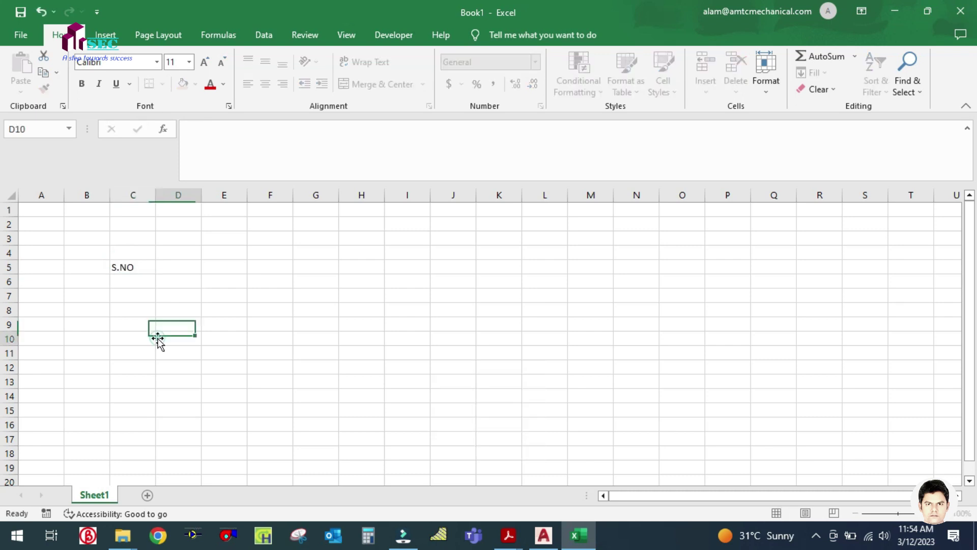
Step: Widen column D to 21.00 and enter the heading SPACE NAME in cell D5
left_click_drag(202, 198, 265, 198)
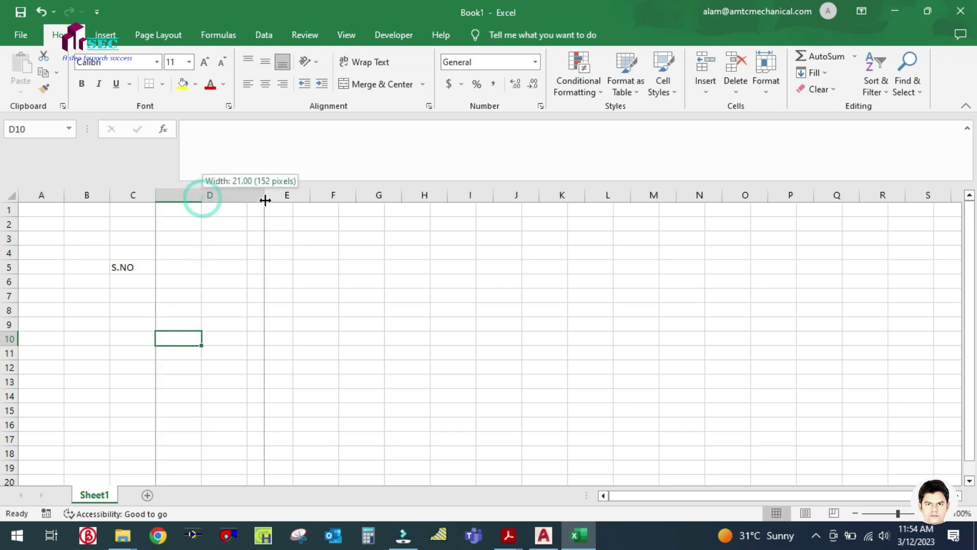
left_click(192, 264)
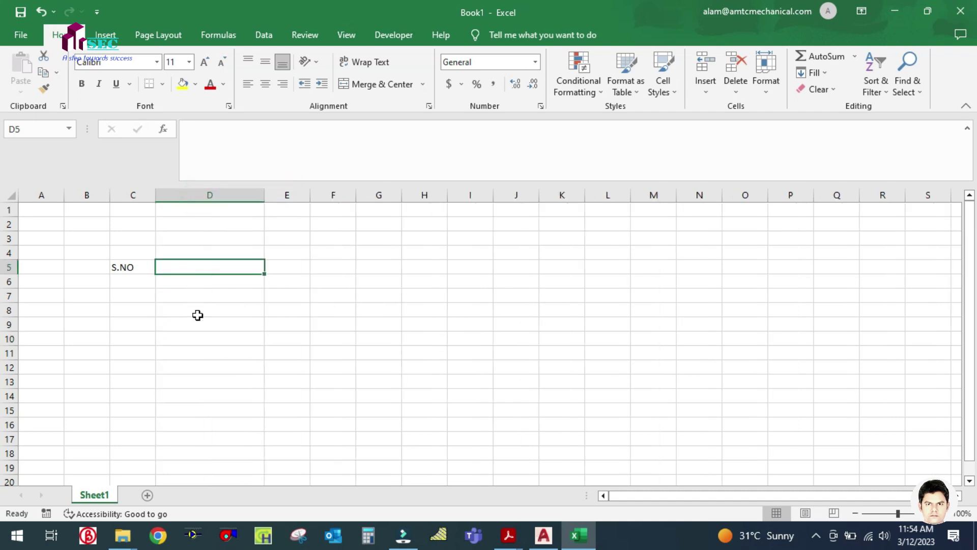
type("SPACE NAME")
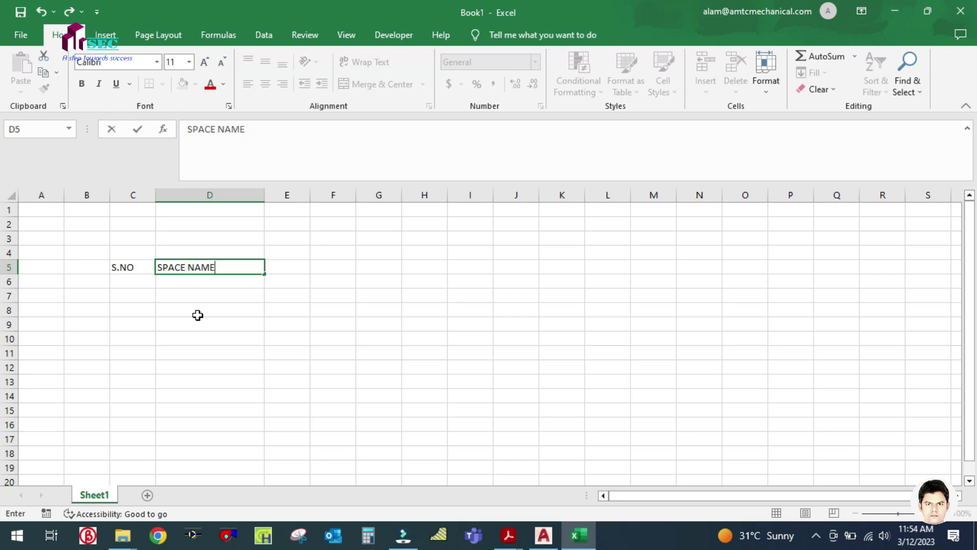
left_click(317, 284)
Step: Widen column E and enter the heading AREA in cell E5
left_click_drag(310, 199, 337, 199)
left_click(307, 266)
type("AREA")
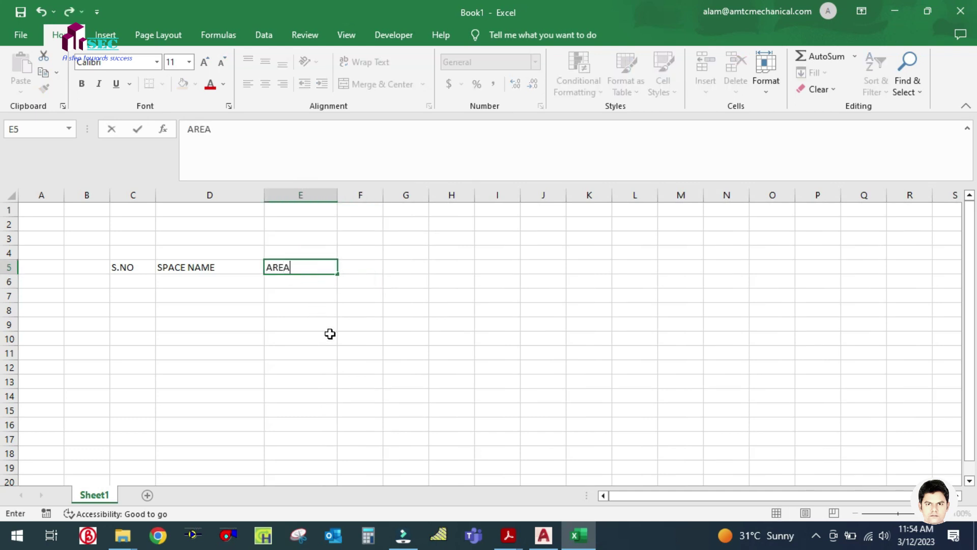
left_click(329, 334)
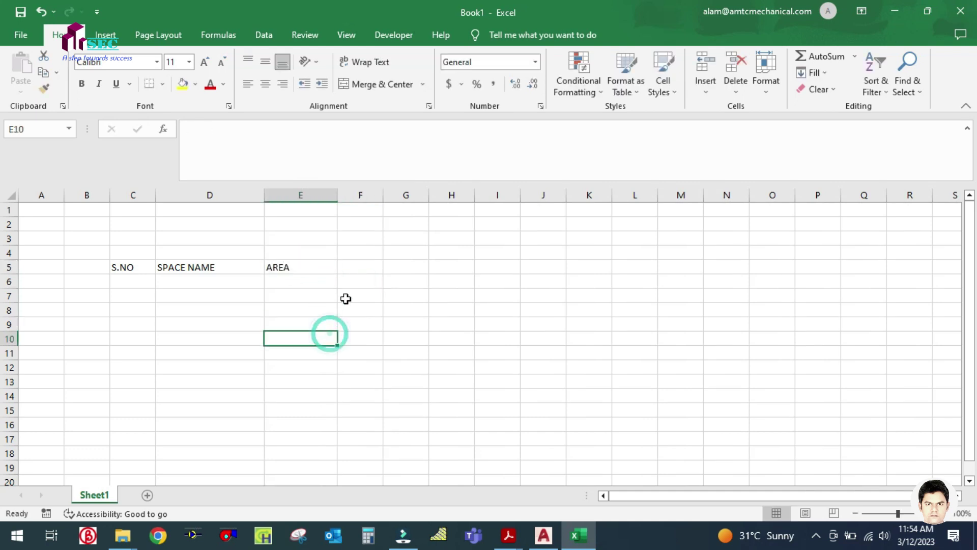
Step: Replace the heading in E5 with SIZE and merge and centre it across E5:F5
left_click(313, 271)
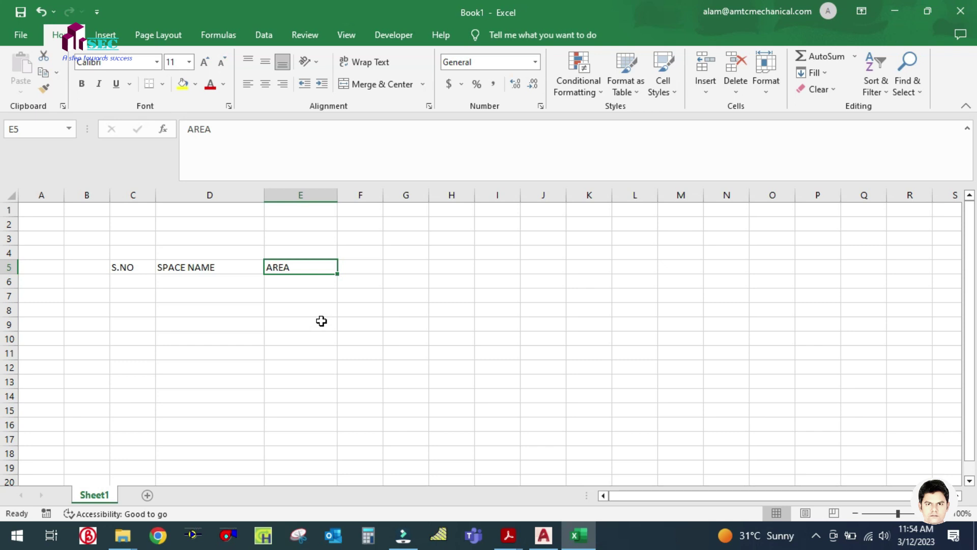
type("SIZE")
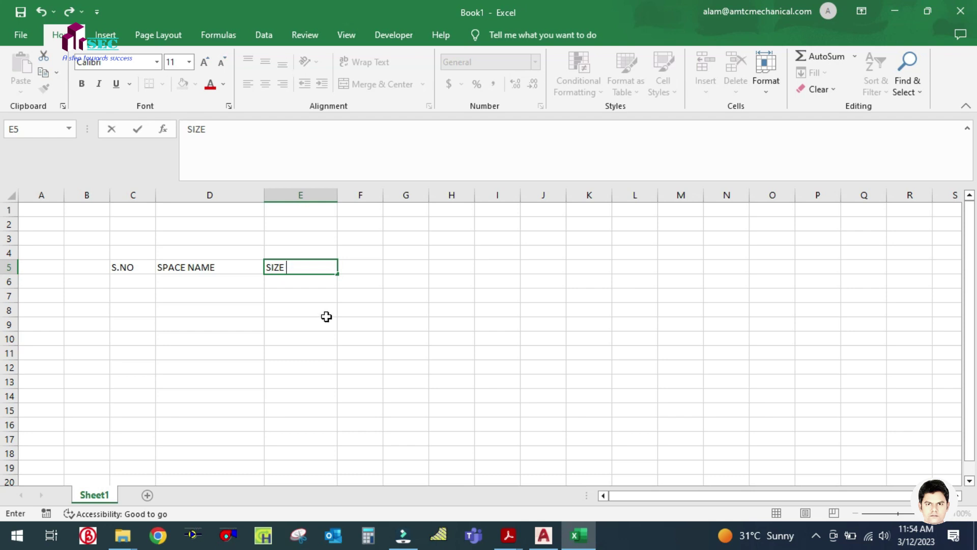
left_click(326, 316)
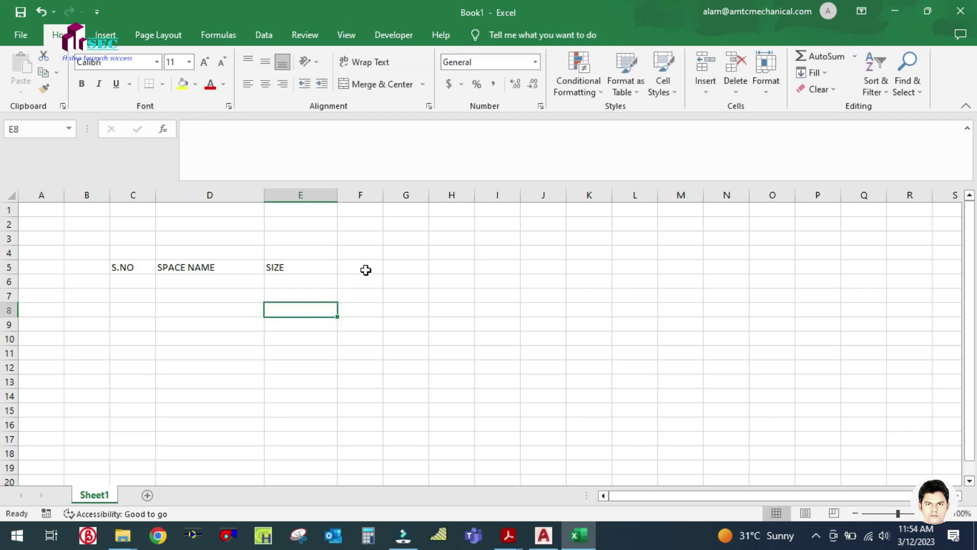
left_click_drag(322, 267, 344, 266)
left_click(362, 85)
Step: Enter the subheading LENGTH in cell E6 under the SIZE heading
left_click(299, 281)
type("AREA")
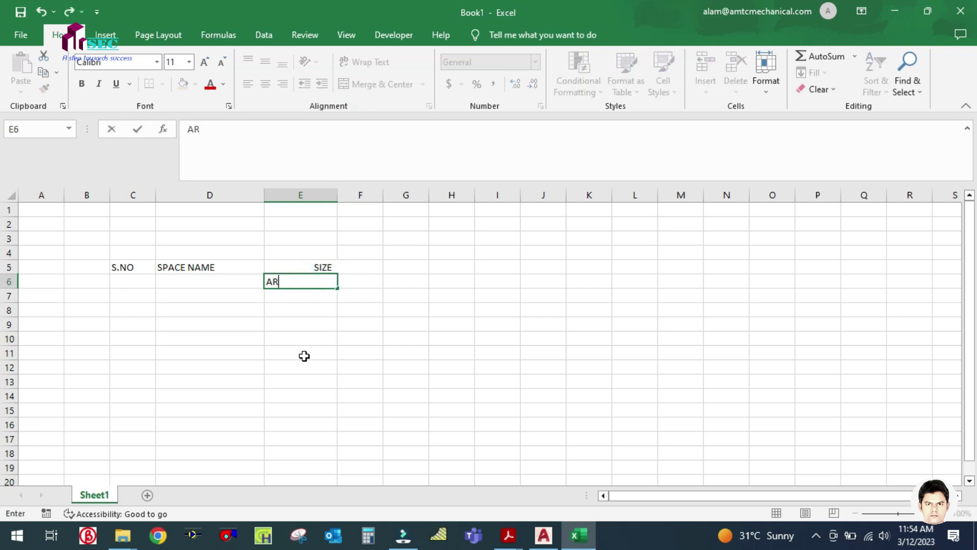
key("BackSpace")
key("BackSpace")
key("BackSpace")
key("BackSpace")
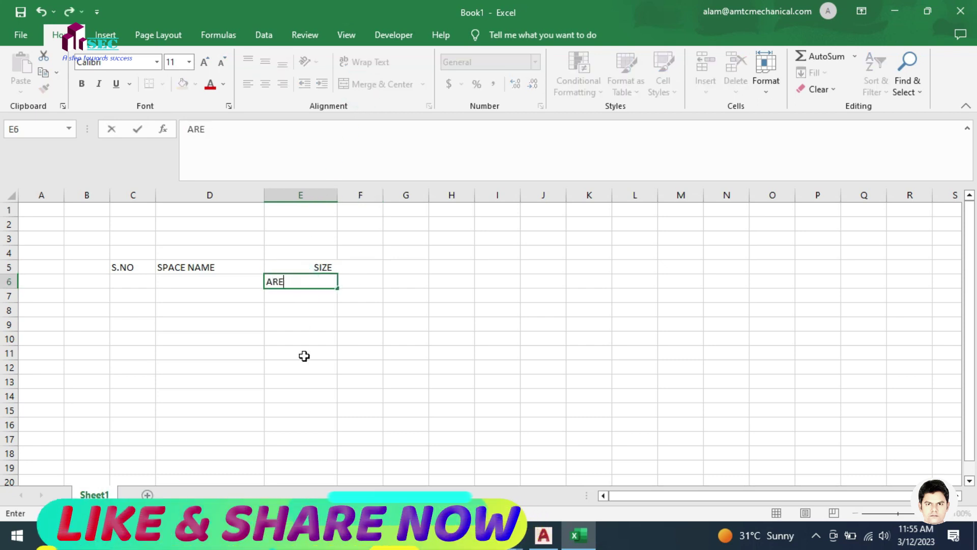
type("LEN")
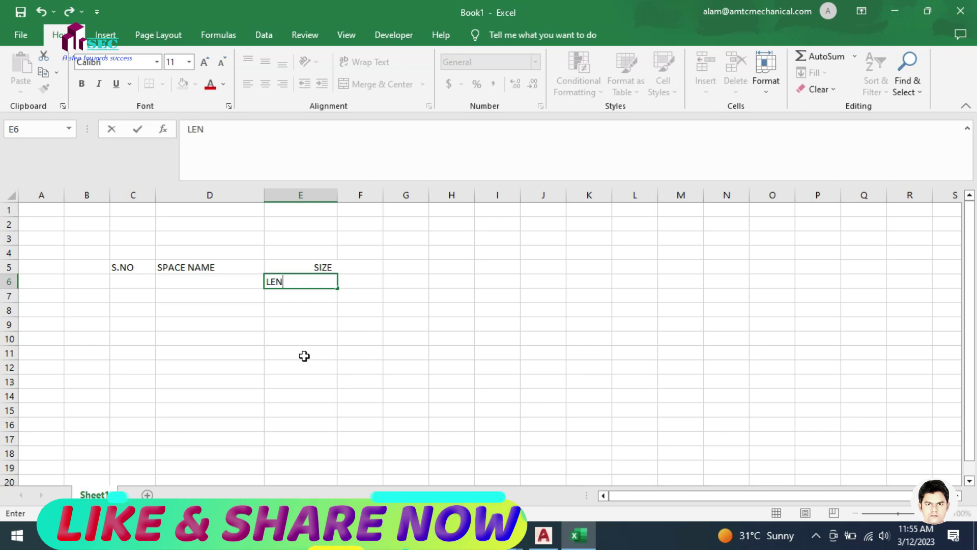
type("GHT")
left_click(305, 356)
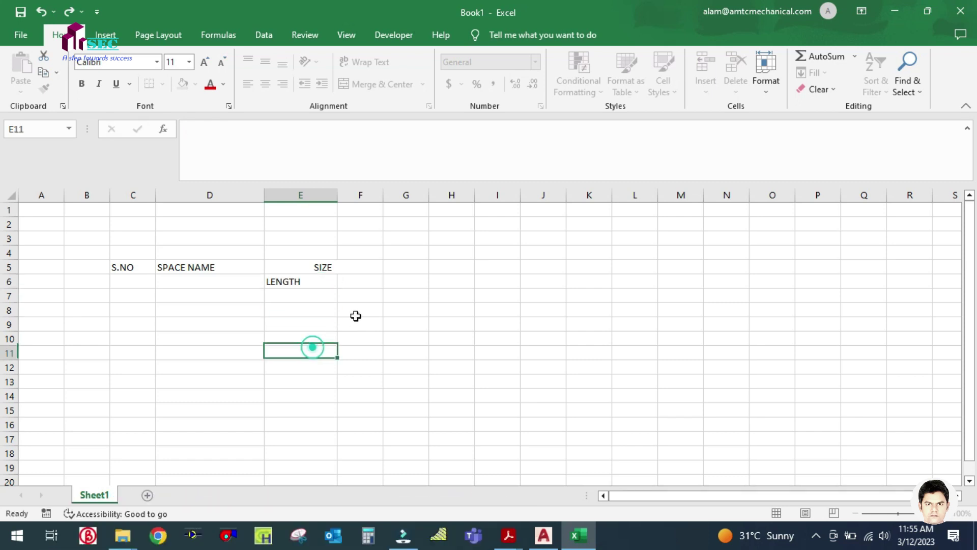
Step: Enter the subheading WIDHT in cell F6 and widen column F to nearly match column E
left_click(363, 279)
type("WID")
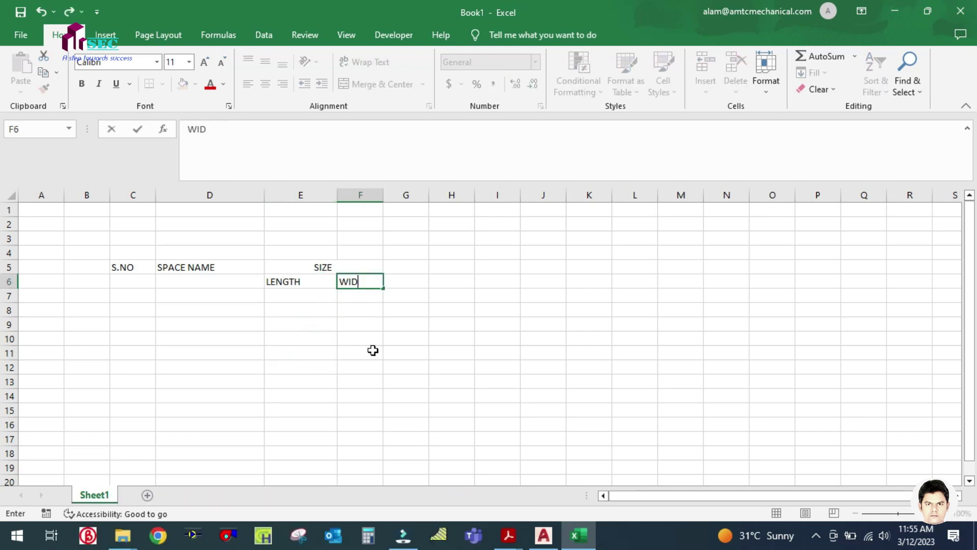
type("HT")
left_click(373, 350)
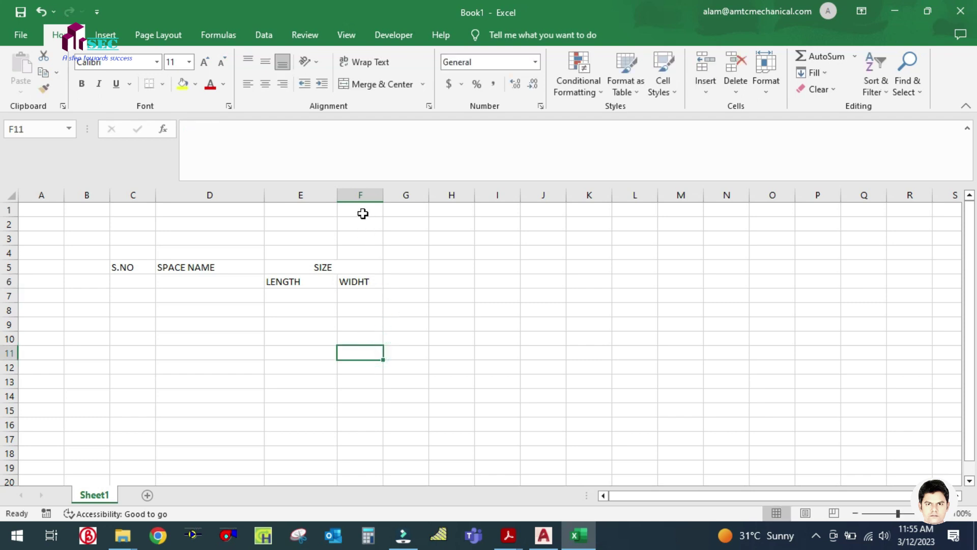
left_click_drag(387, 199, 408, 197)
left_click(381, 319)
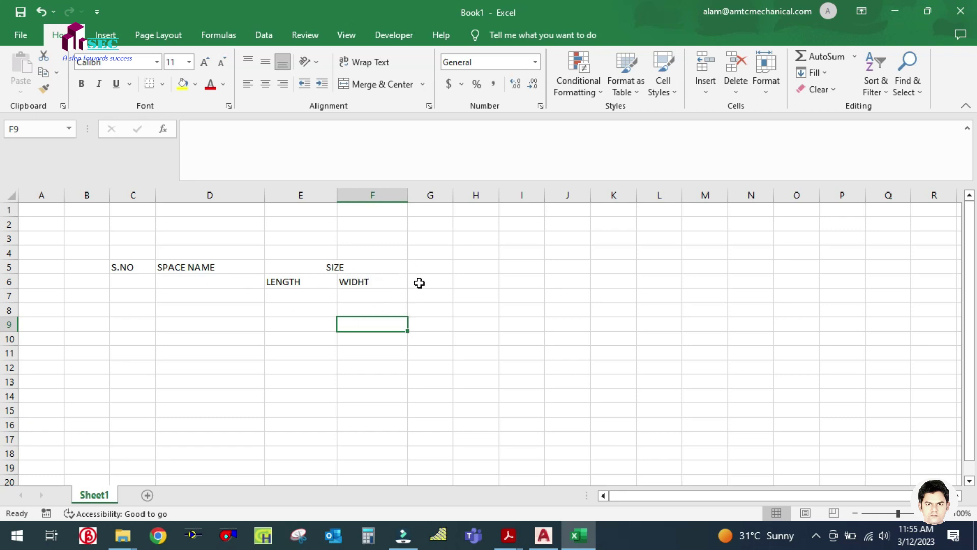
Step: Widen column G and enter the heading AREA in cell G5
left_click_drag(453, 198, 484, 198)
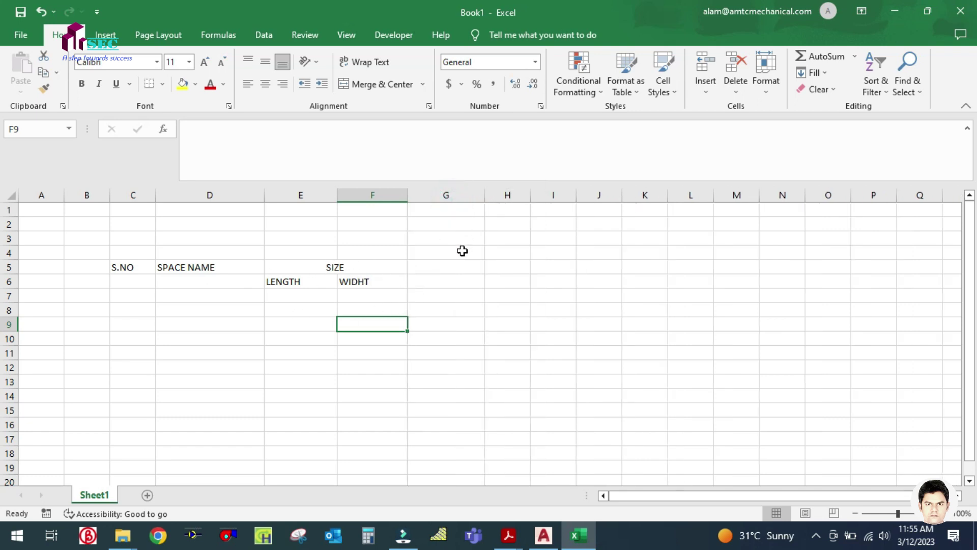
left_click(446, 264)
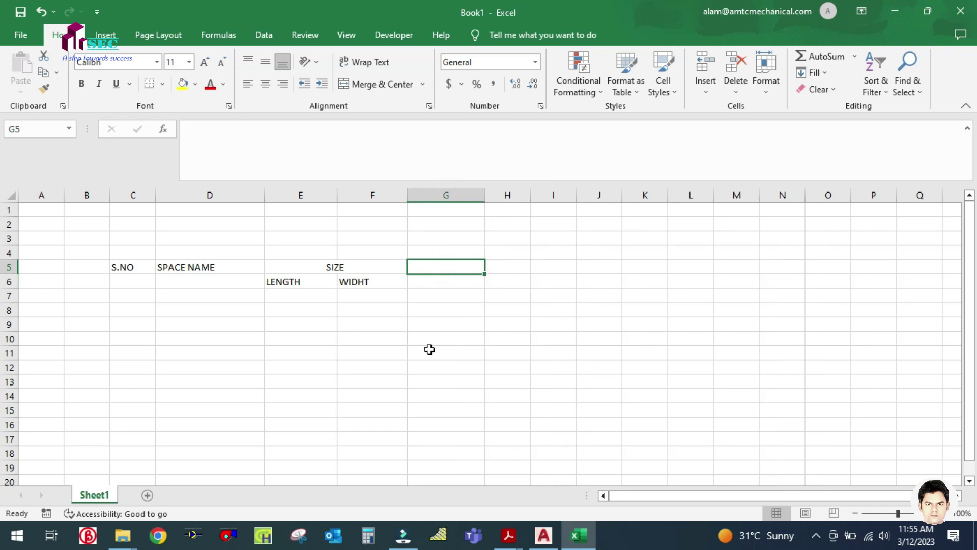
type("AREA")
left_click(430, 350)
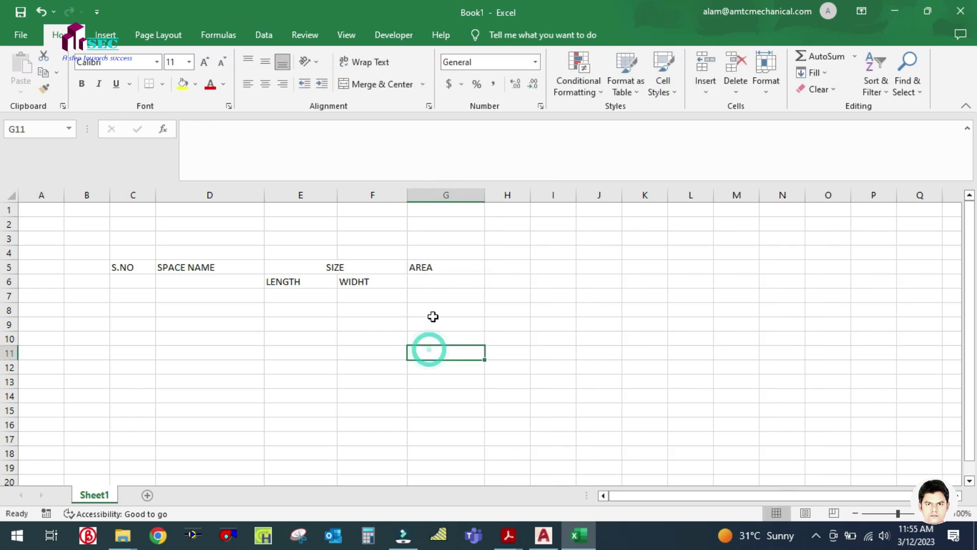
left_click(430, 281)
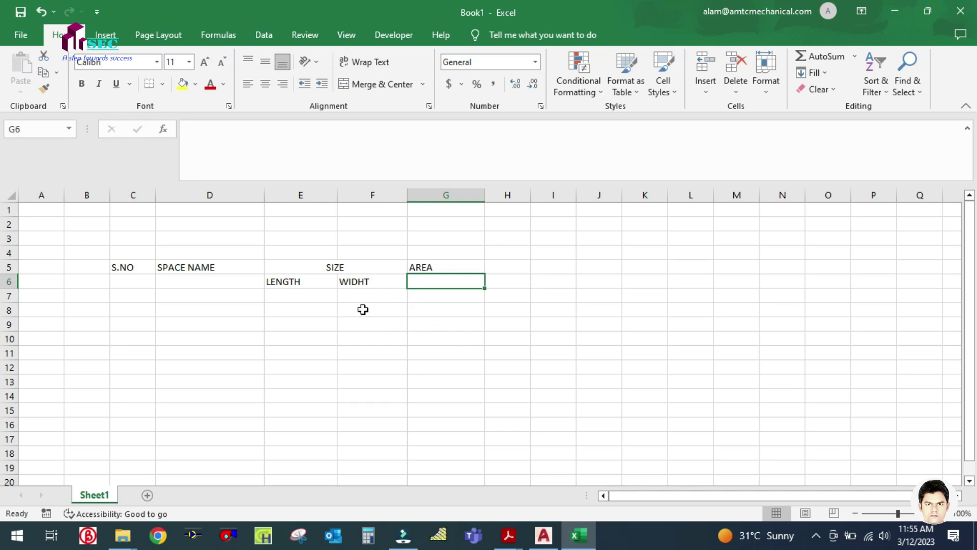
Step: Merge and centre cells H5:H6 and enter the heading FACTOR in the merged cell
left_click_drag(506, 272, 507, 281)
left_click(507, 283)
left_click(377, 84)
left_click(506, 324)
left_click(502, 272)
type("FACTOR")
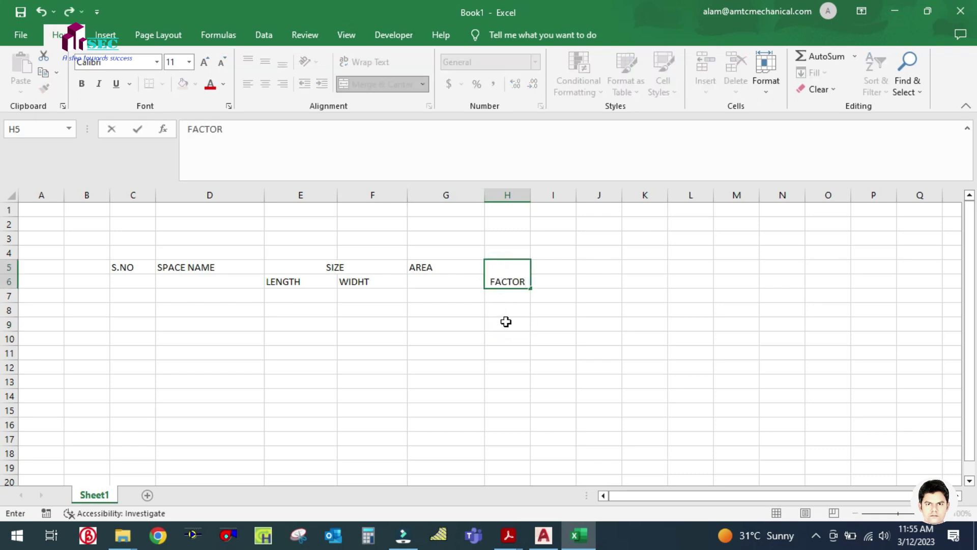
left_click(505, 321)
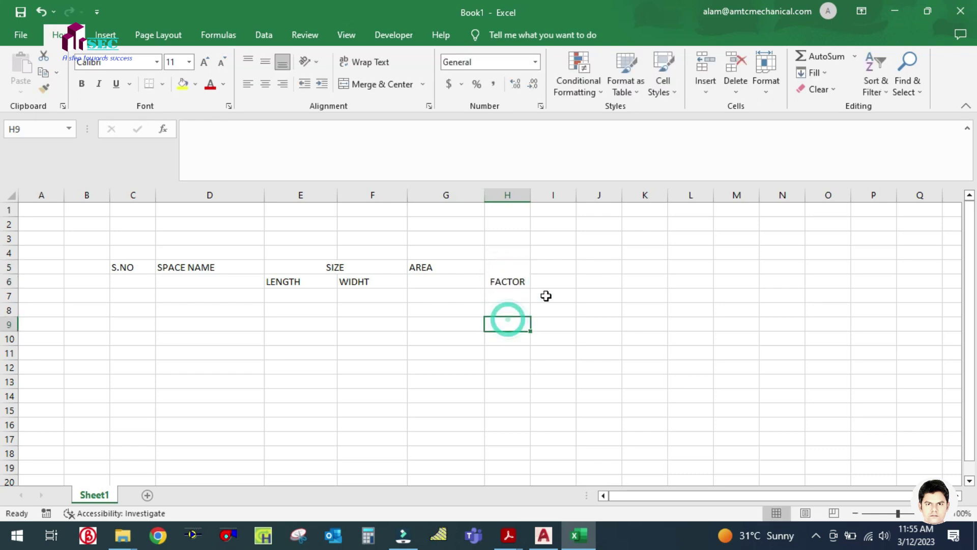
Step: Merge and centre cells I5:I6 and enter the heading TONNAGE in the merged cell
left_click_drag(554, 266, 555, 280)
left_click(382, 84)
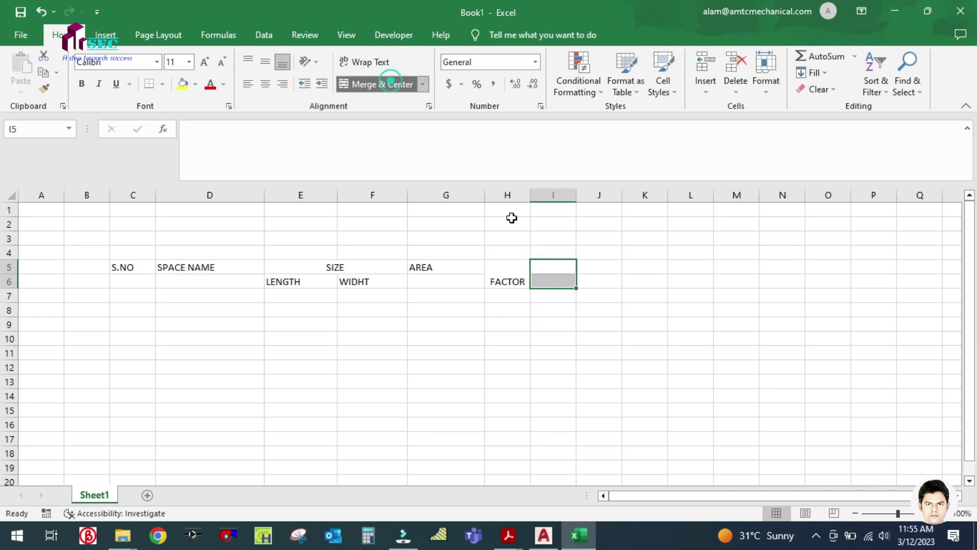
type("TO")
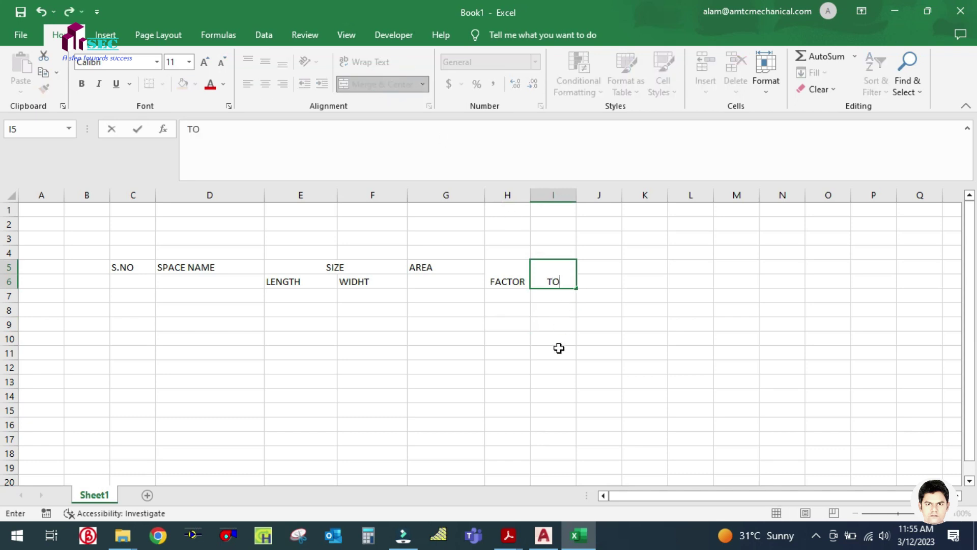
type("NNAGE")
left_click(559, 348)
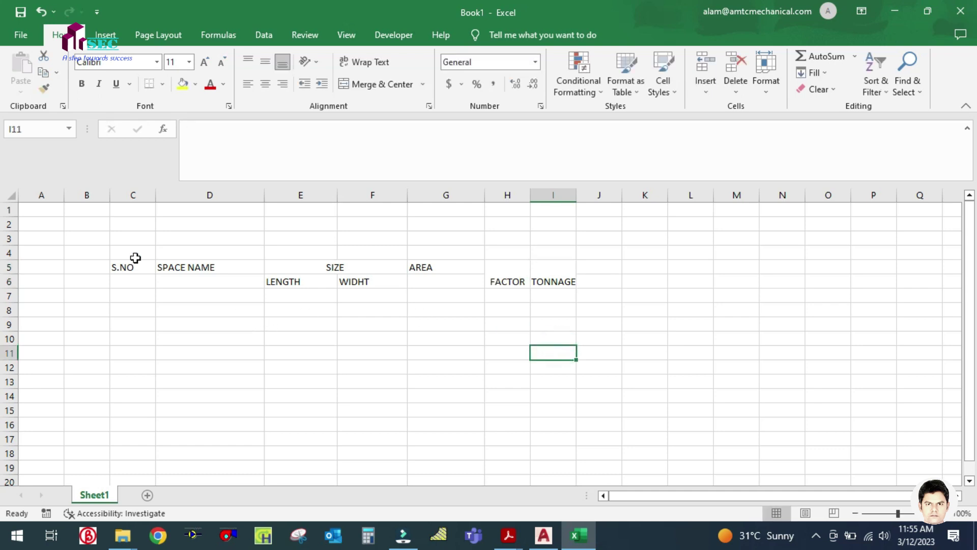
Step: Merge and centre the S.NO, SPACE NAME and AREA headings across rows 5 and 6 of their columns
left_click_drag(132, 267, 137, 280)
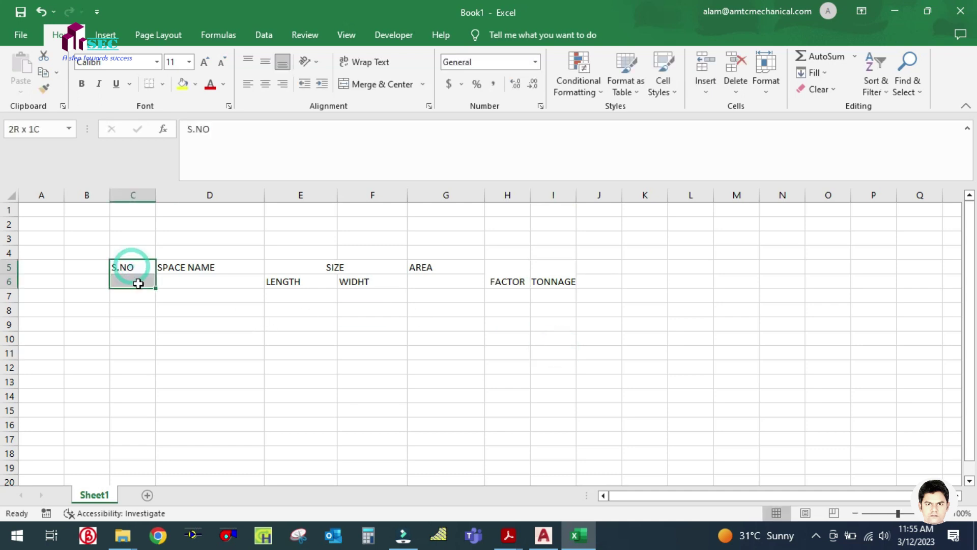
left_click(356, 84)
left_click_drag(221, 270, 229, 286)
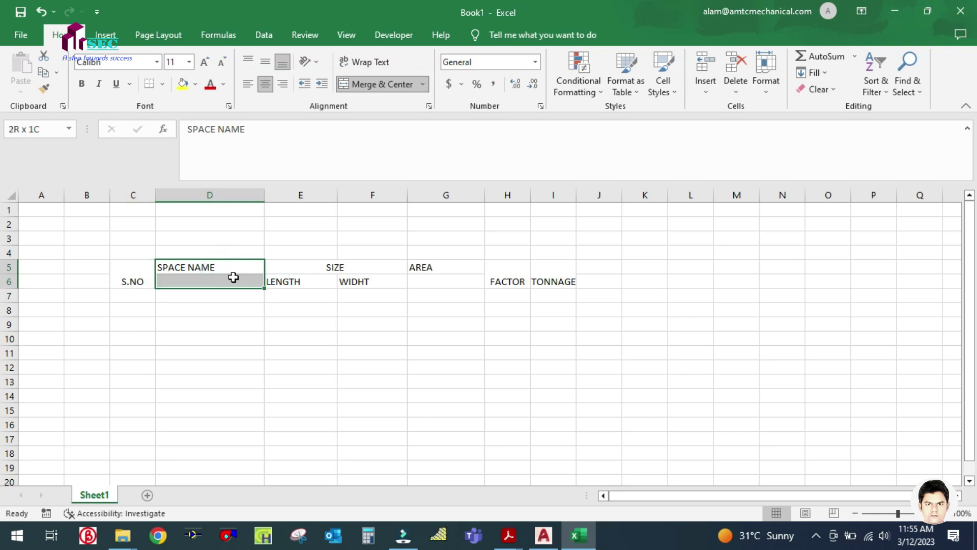
left_click(362, 84)
left_click(350, 307)
left_click(322, 337)
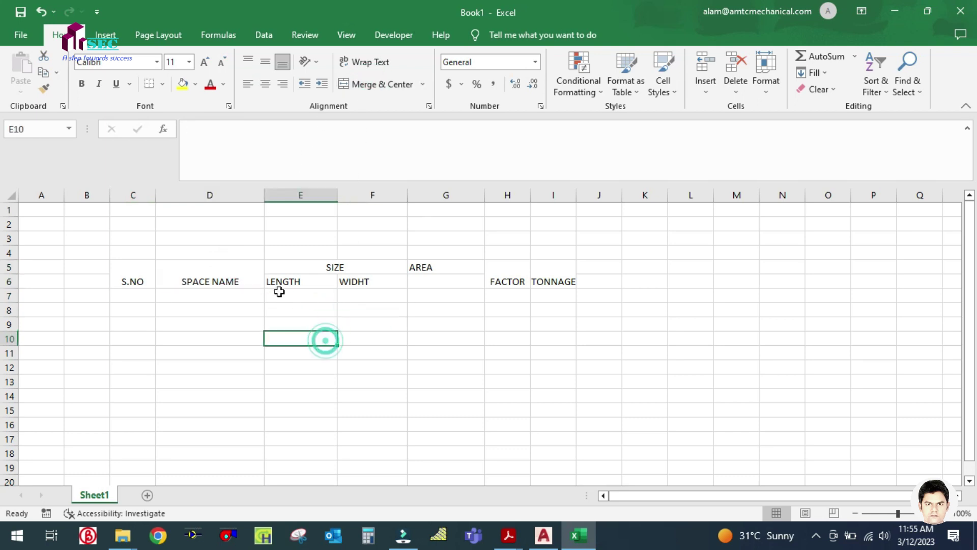
left_click_drag(437, 265, 438, 281)
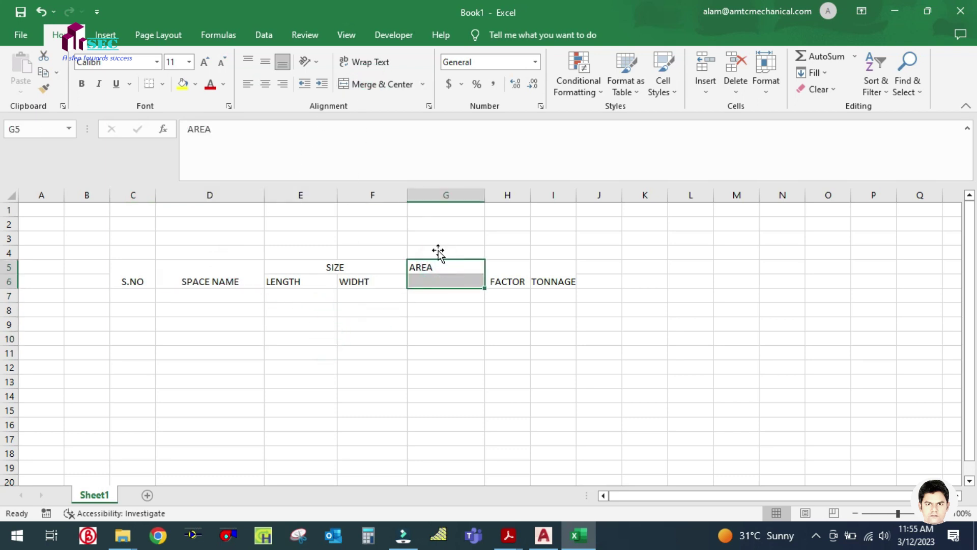
left_click(374, 84)
left_click(380, 326)
left_click(517, 269)
left_click(277, 337)
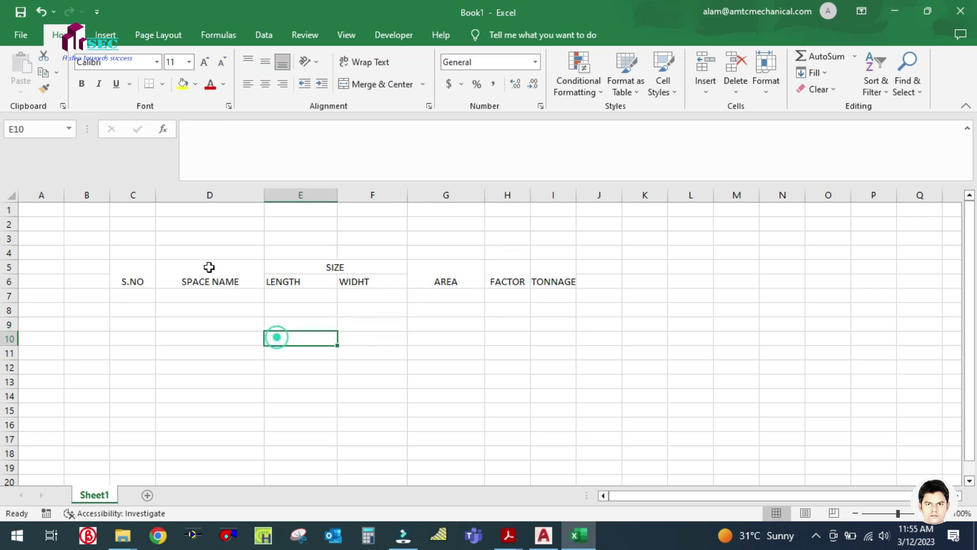
Step: Format the headings in C5:I6 as centred horizontally and vertically, font size 12 and bold
left_click_drag(139, 271, 560, 282)
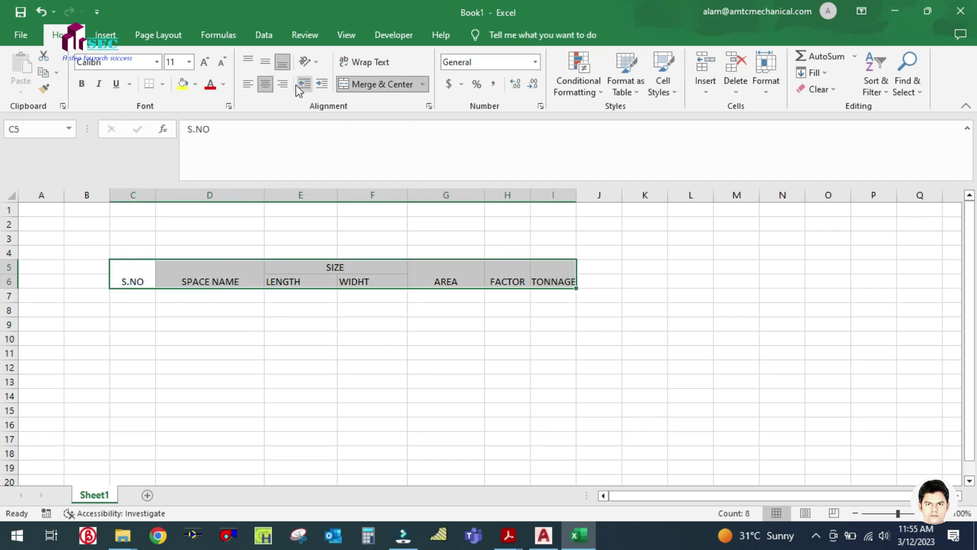
left_click(266, 86)
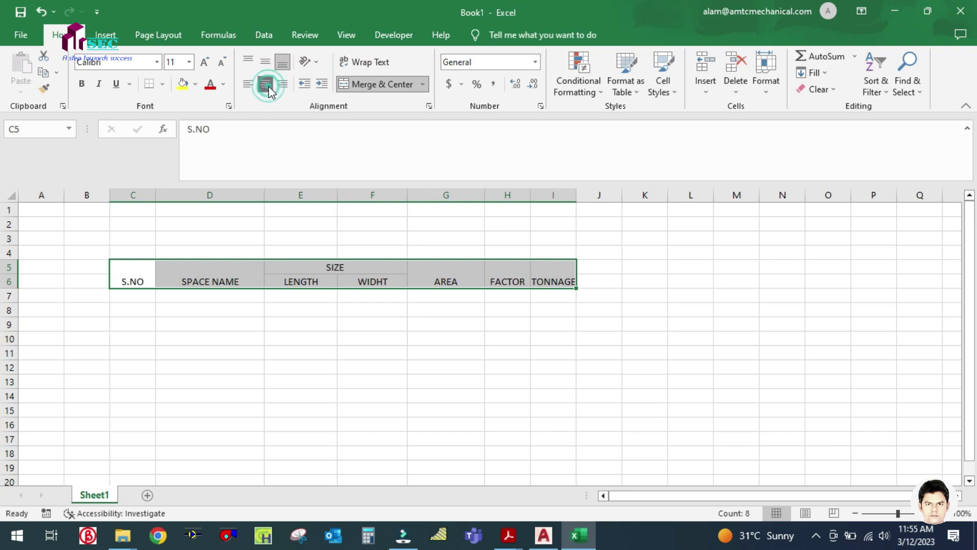
left_click(267, 65)
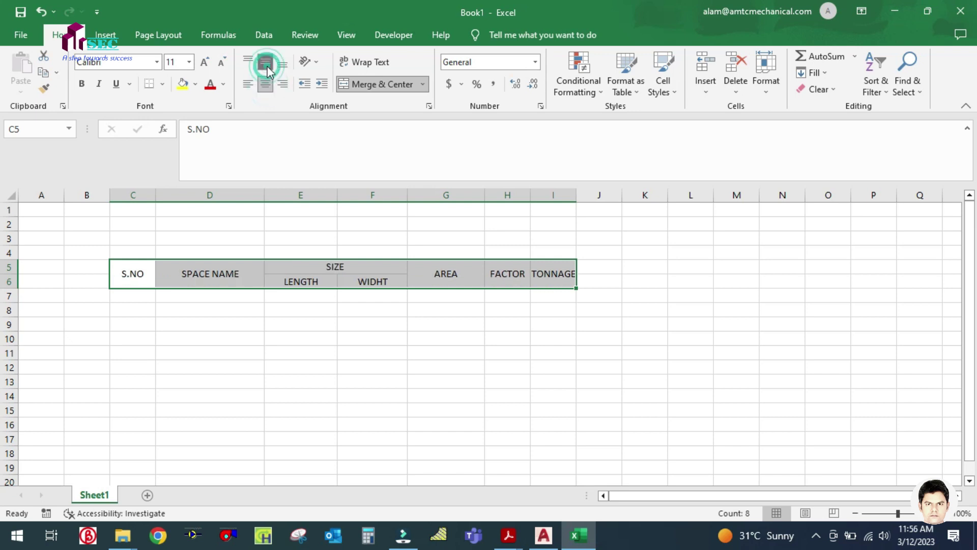
left_click(203, 61)
left_click(81, 84)
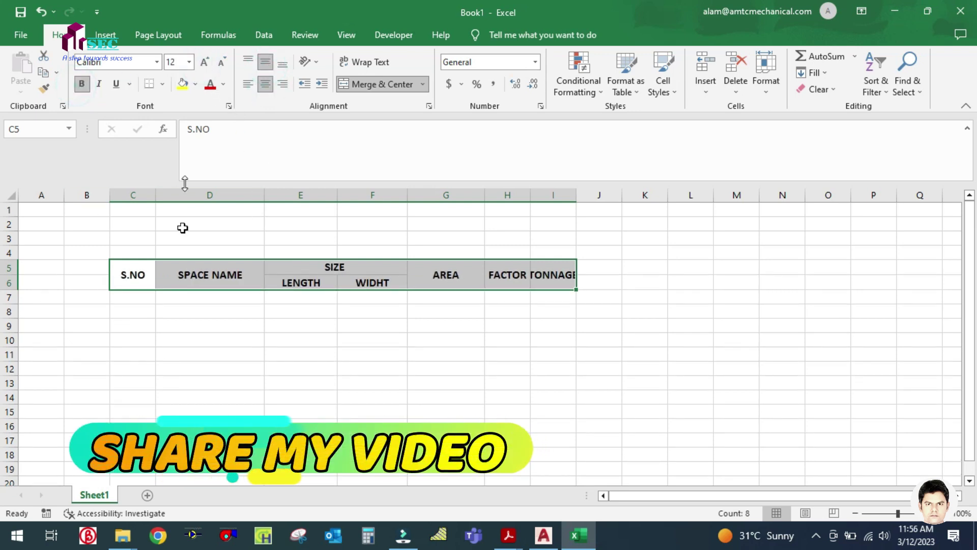
Step: Apply all borders to the heading cells C5:I6 and the four blank rows C7:I10 below them
left_click(162, 84)
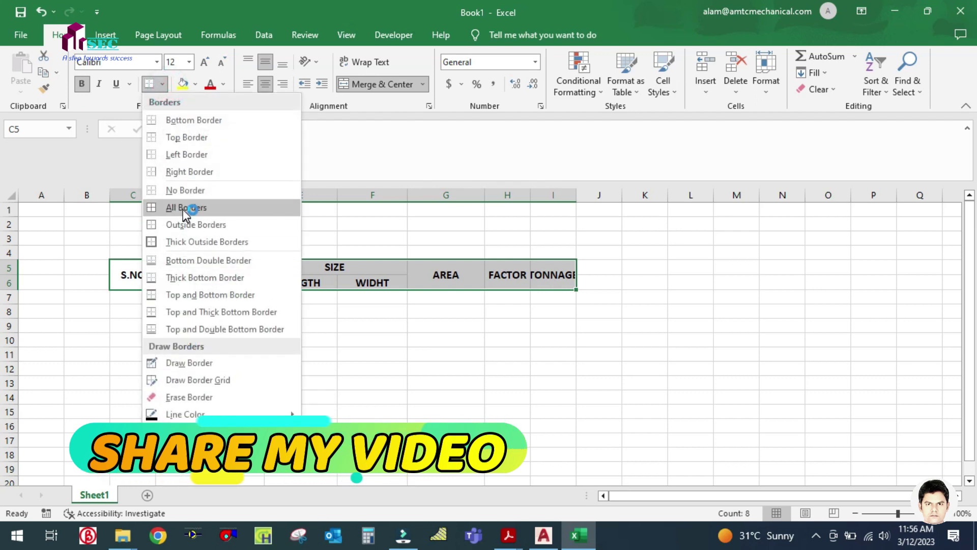
left_click(183, 207)
left_click(300, 381)
left_click_drag(146, 299, 549, 347)
left_click(149, 83)
left_click(211, 375)
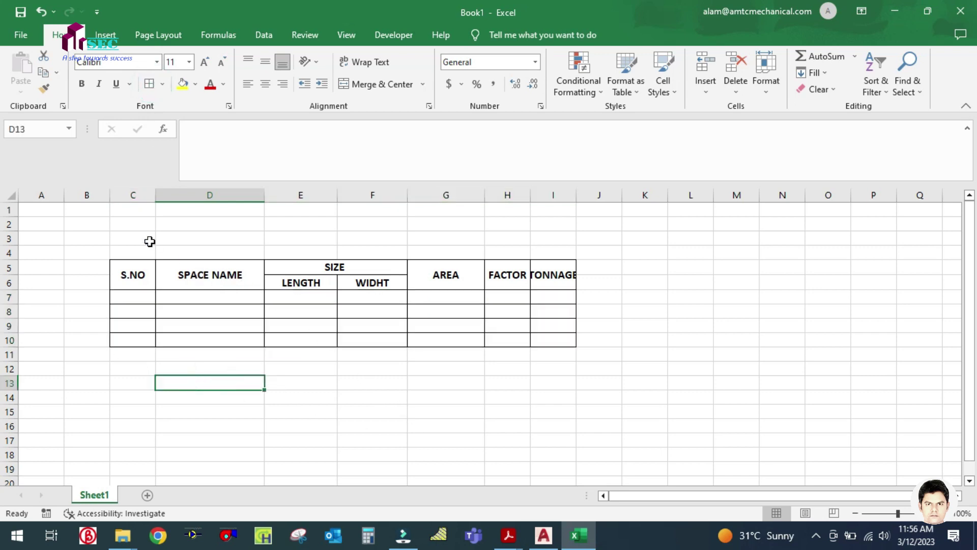
Step: Merge and centre cells C4:I4 and enter the title LOAD CALCULATION FOR 2BHK PLAN
left_click_drag(141, 252, 572, 247)
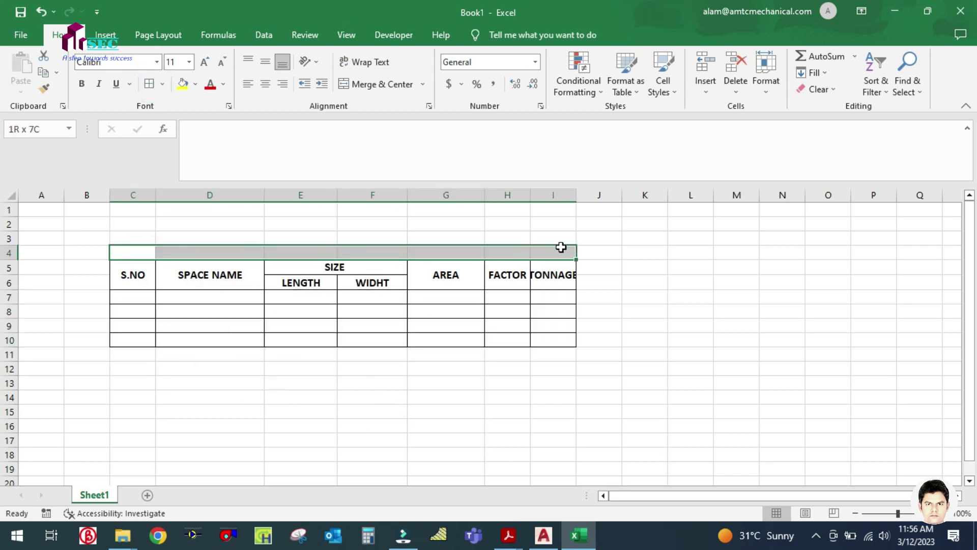
left_click(376, 84)
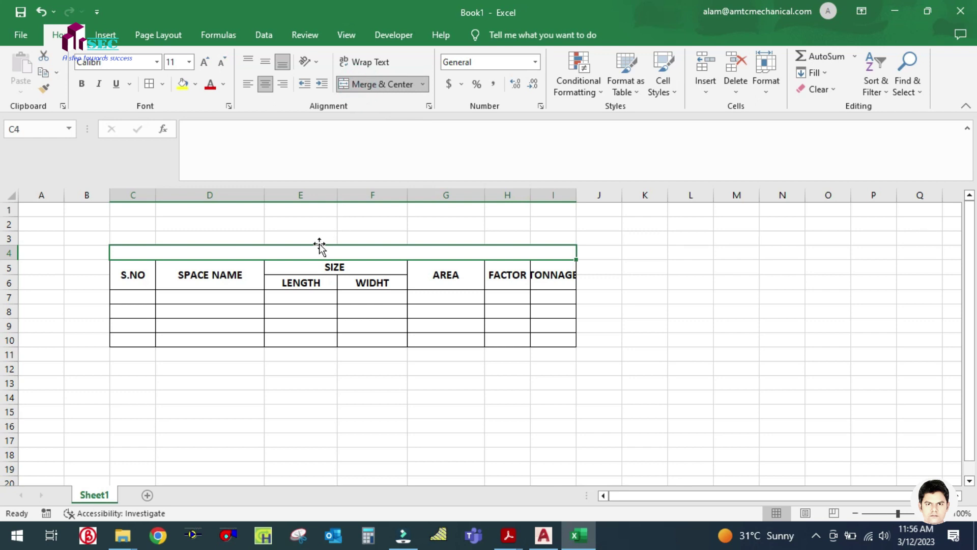
type("LOAD CAL")
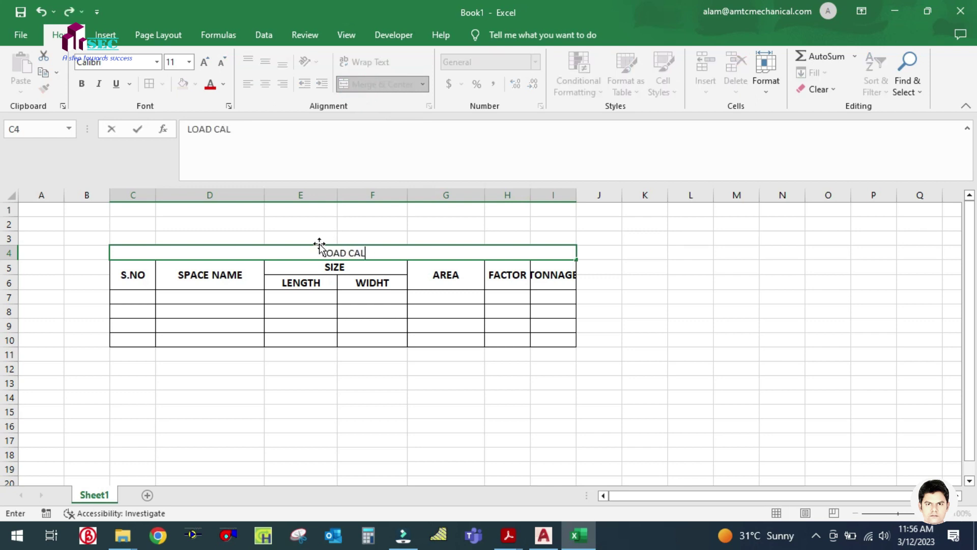
type("CULATION ")
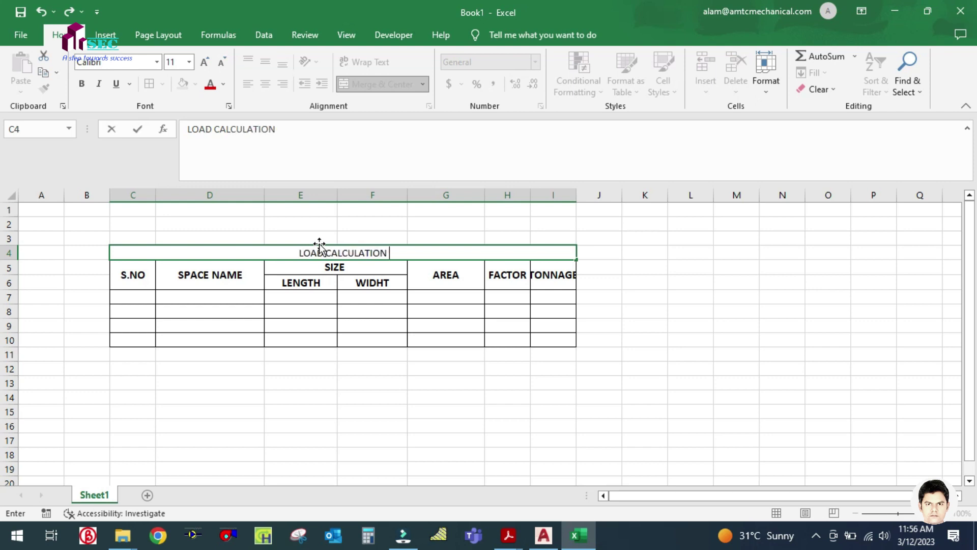
type("FOR 2BHK")
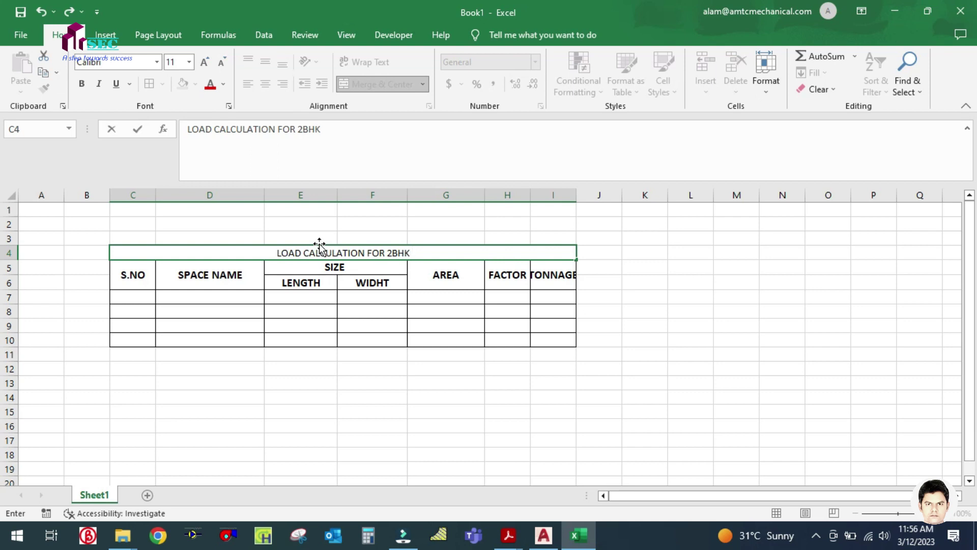
type(" PLAN")
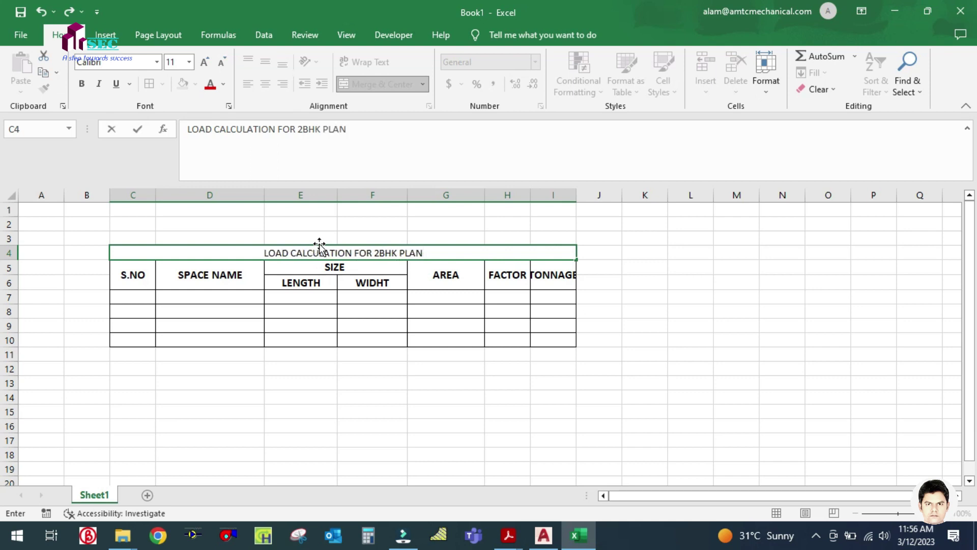
left_click(280, 416)
Step: Format the title in row 4 with font size 12, bold, all borders and a yellow fill
left_click(341, 253)
left_click(205, 62)
left_click(81, 83)
left_click(150, 81)
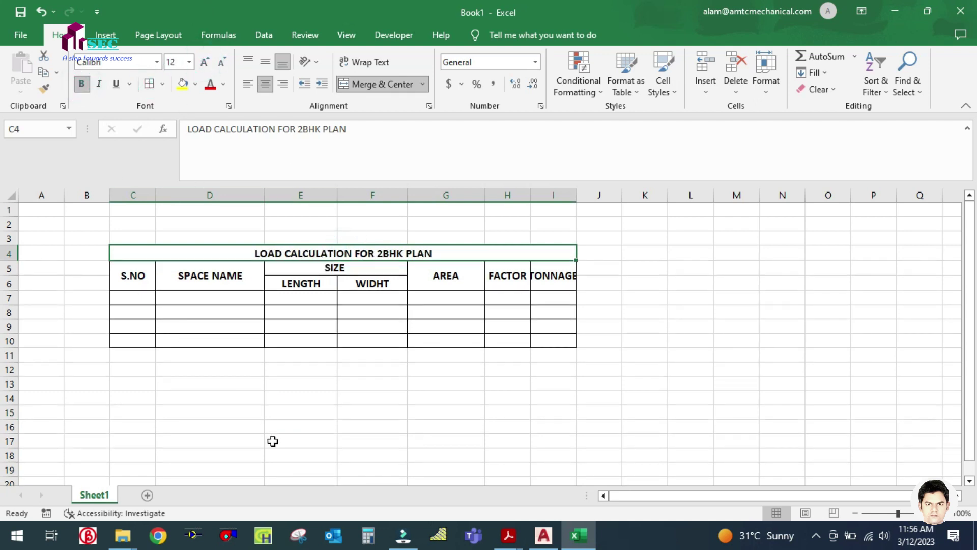
left_click(274, 441)
left_click(441, 253)
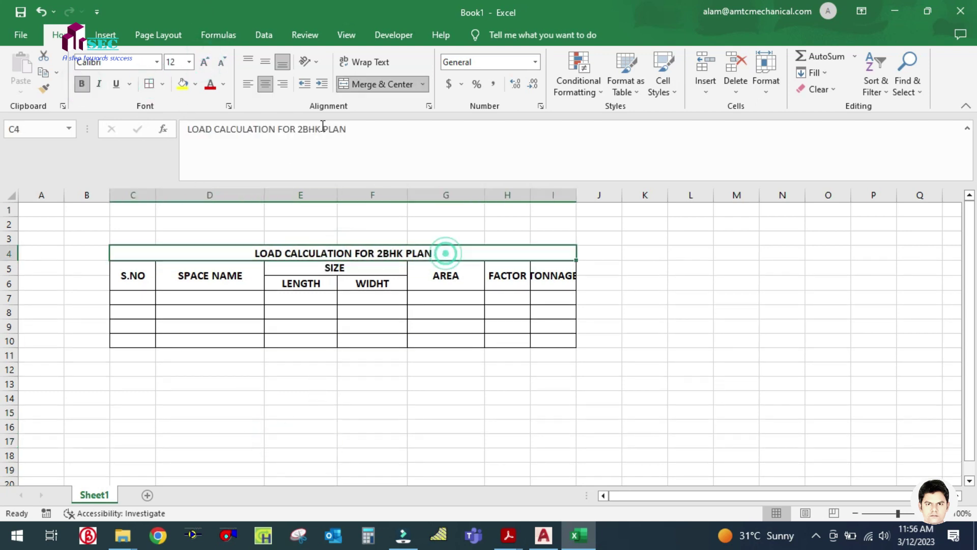
left_click(184, 84)
left_click(302, 437)
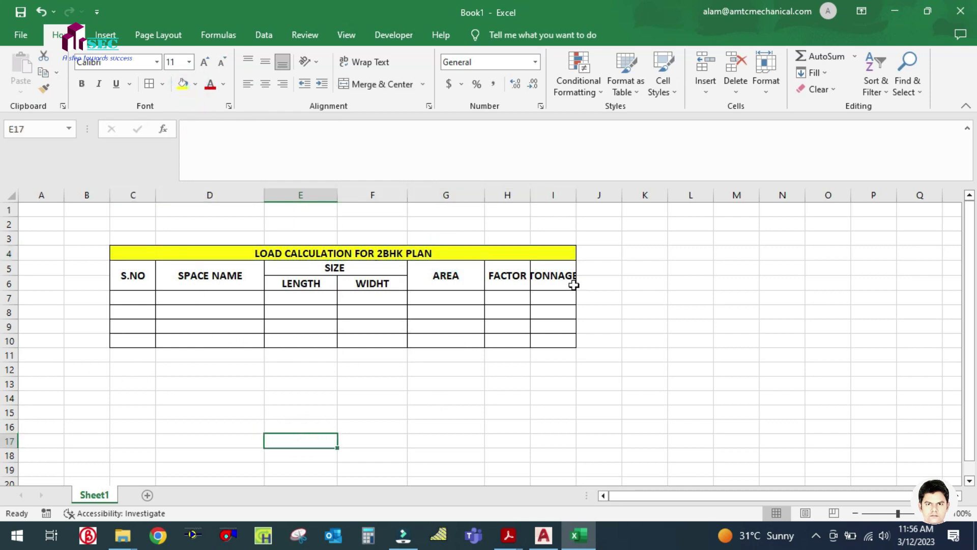
Step: Widen column I so the TONNAGE heading fits and make column H slightly wider for FACTOR
left_click_drag(577, 200, 602, 199)
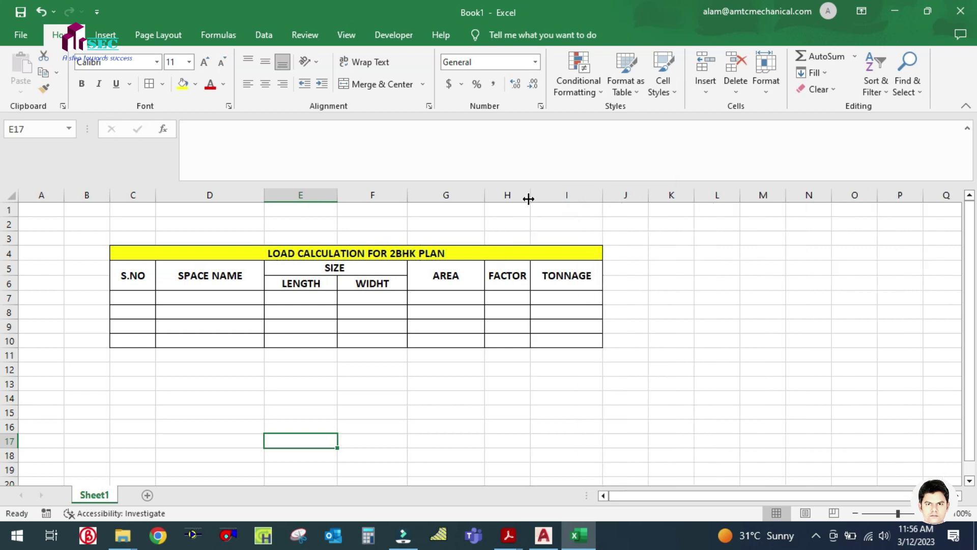
left_click_drag(529, 199, 536, 198)
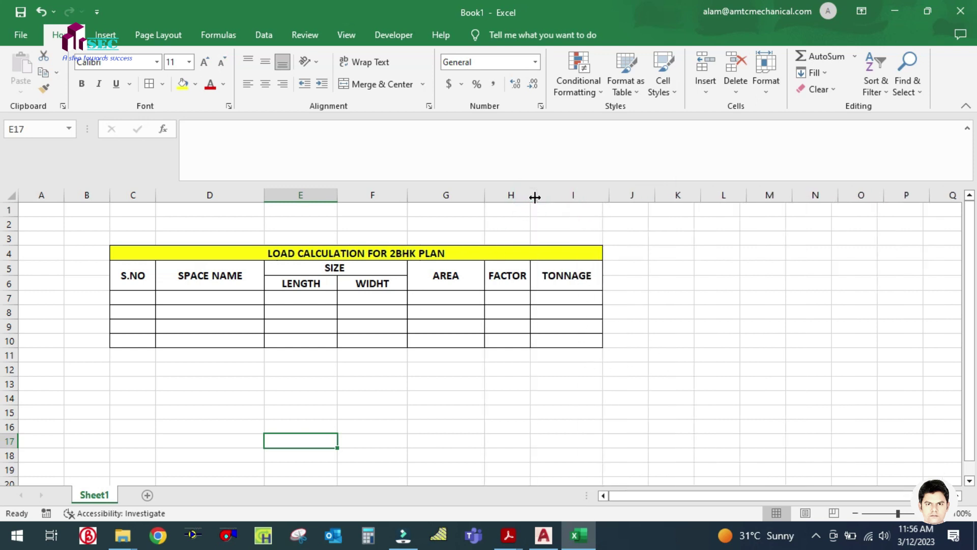
left_click(370, 382)
Step: Enter the serial numbers 1 to 4 in cells C7:C10
left_click(143, 301)
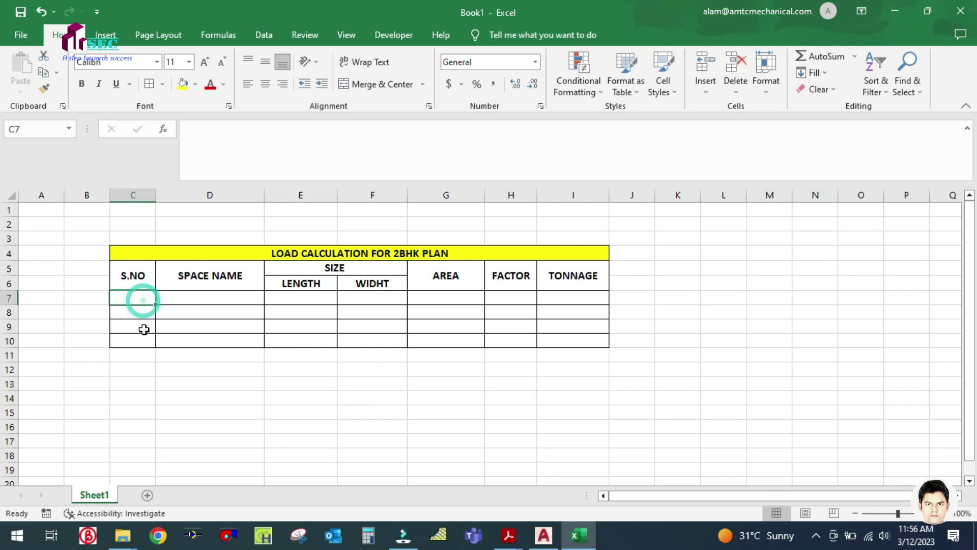
type("1")
left_click(132, 304)
left_click(133, 367)
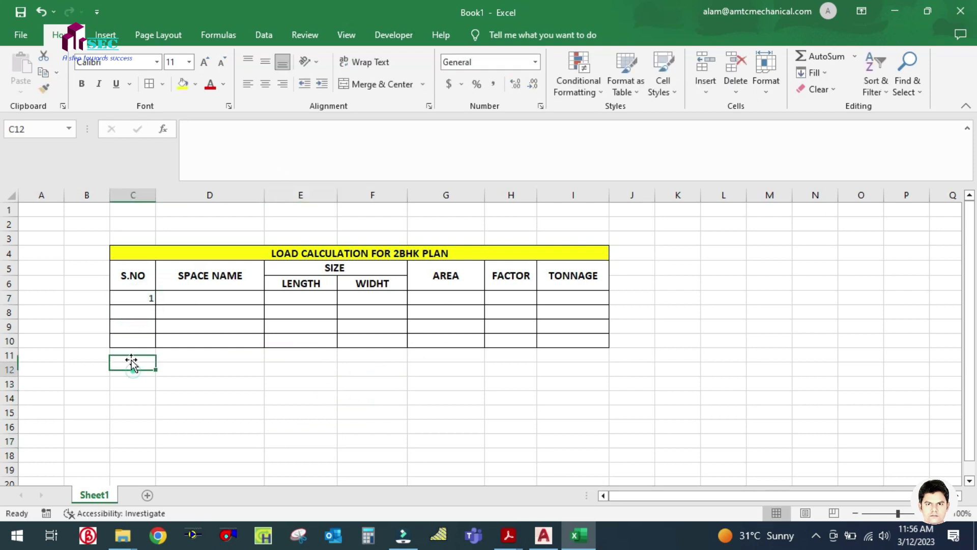
left_click(133, 312)
type("2")
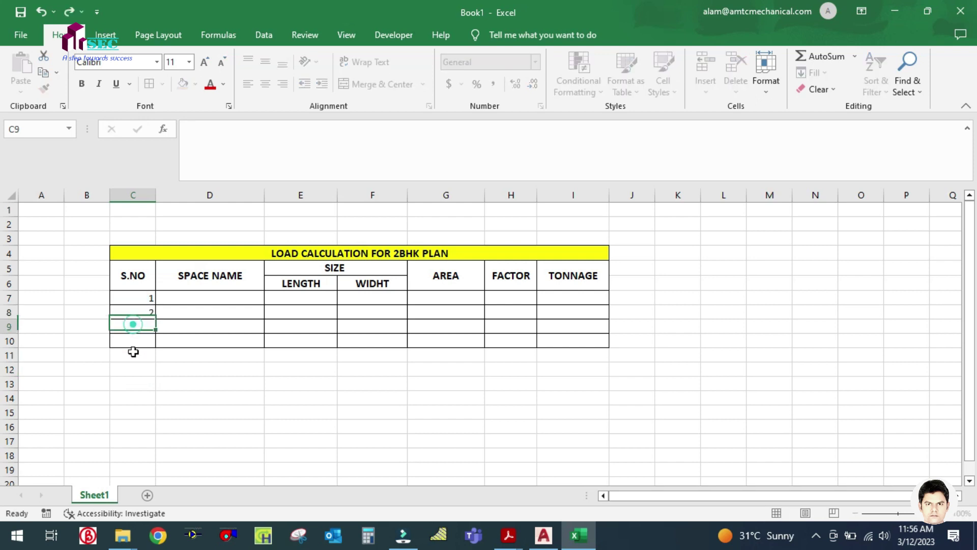
left_click(137, 397)
left_click_drag(141, 297, 156, 342)
left_click(196, 398)
Step: Centre the contents of the table's body cells C7:I10 horizontally
left_click_drag(139, 297, 575, 344)
left_click(264, 87)
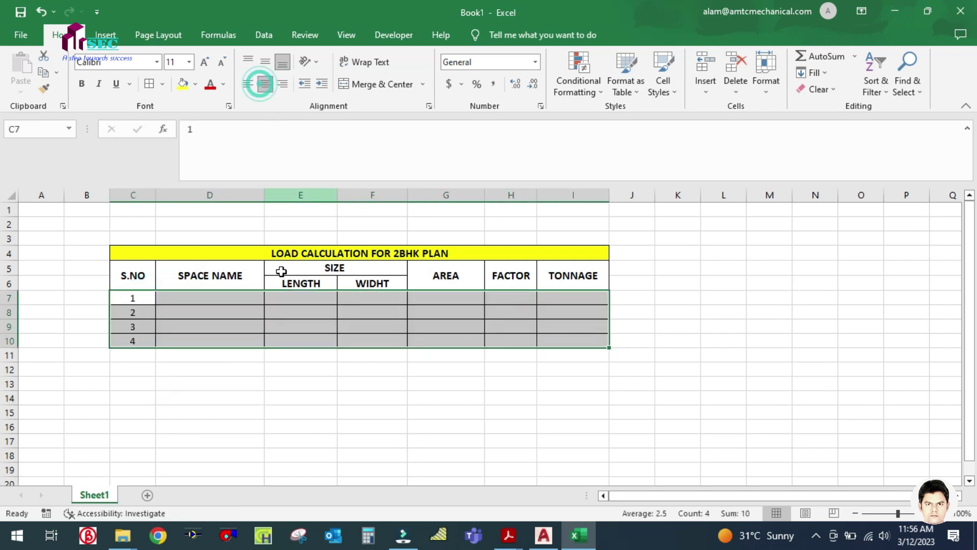
left_click(289, 396)
Step: Check the room names in the AutoCAD floor plan and enter Bedroom as the first space name in cell D7 of the Excel table
left_click(218, 298)
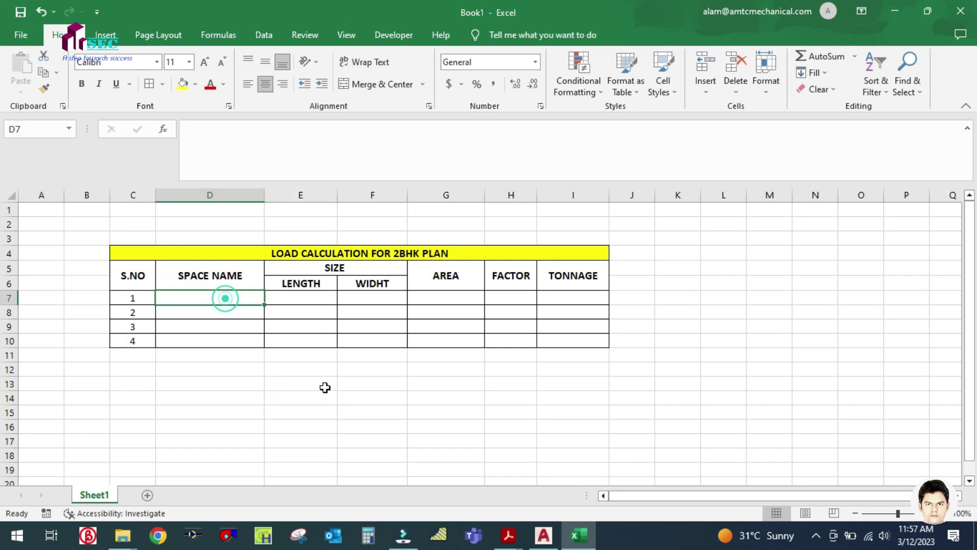
left_click(578, 537)
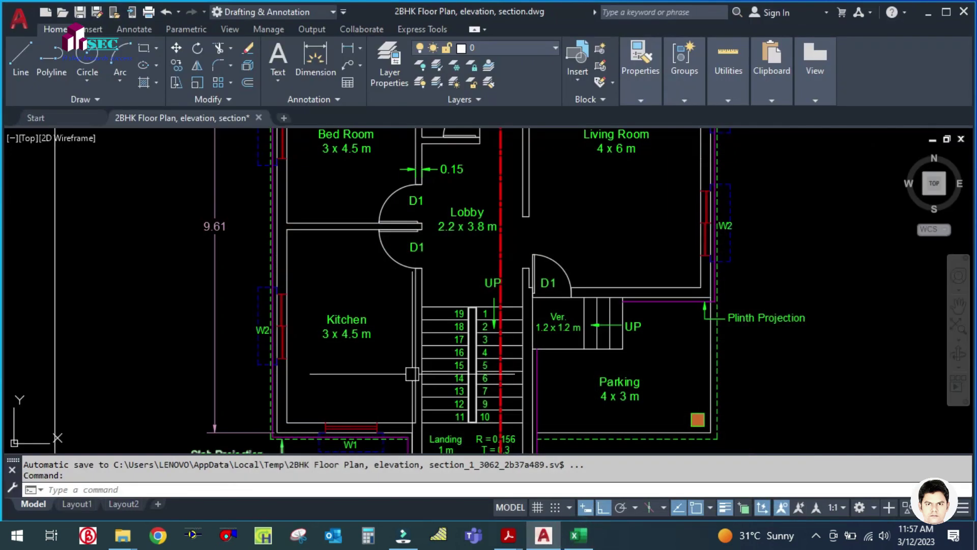
scroll(347, 355, "down", 4)
scroll(454, 251, "up", 5)
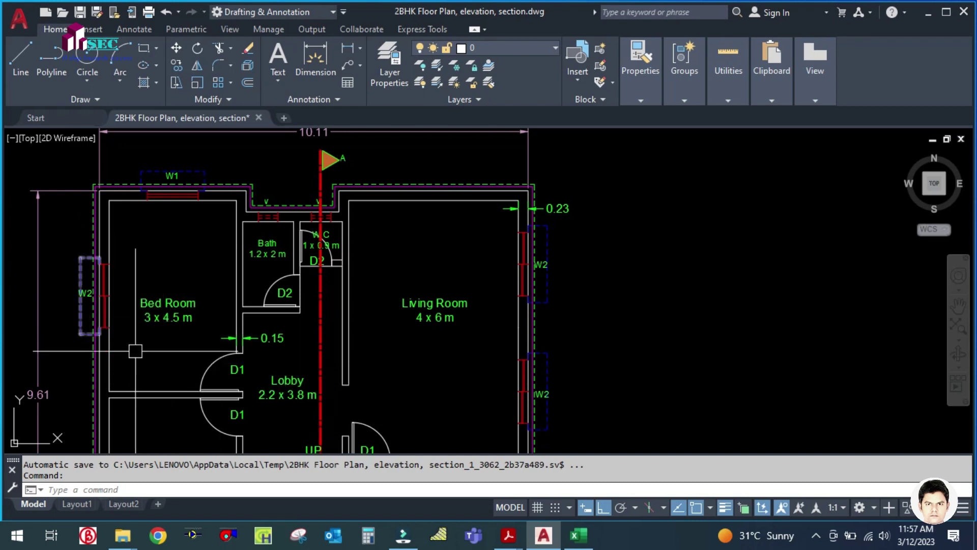
left_click(578, 535)
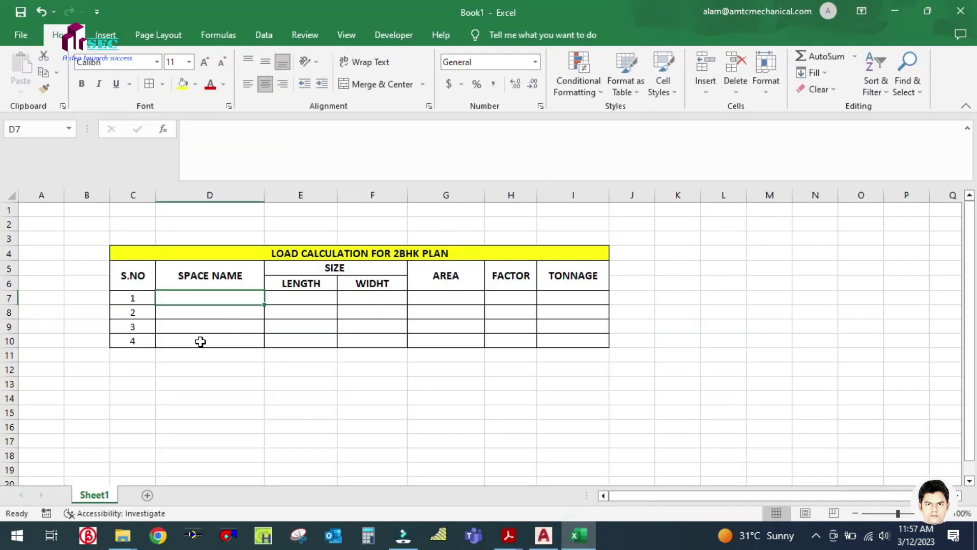
type("BED")
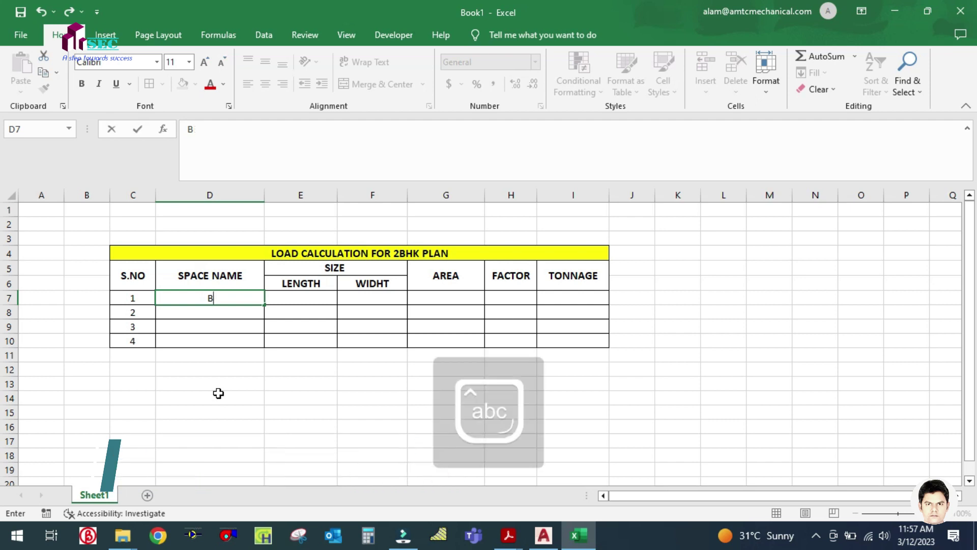
type("edroom")
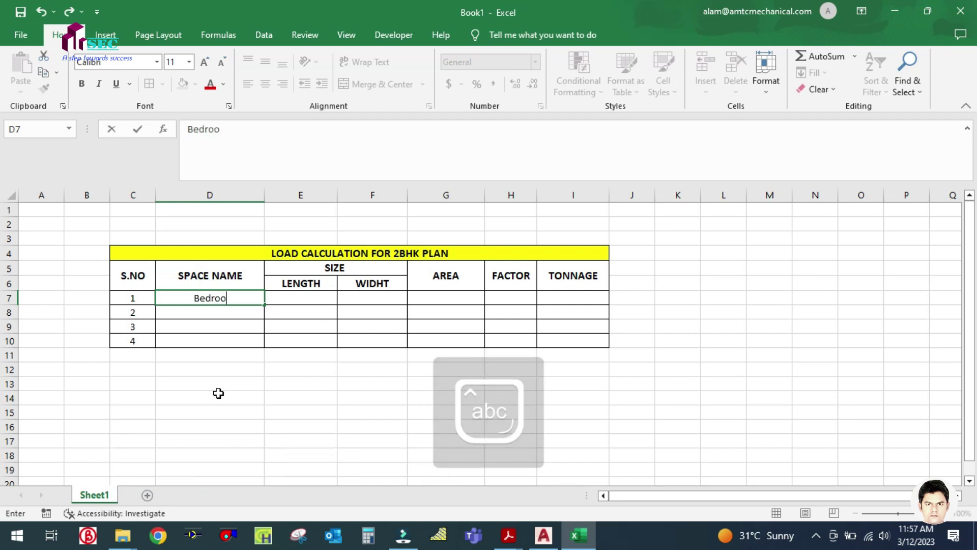
left_click(222, 390)
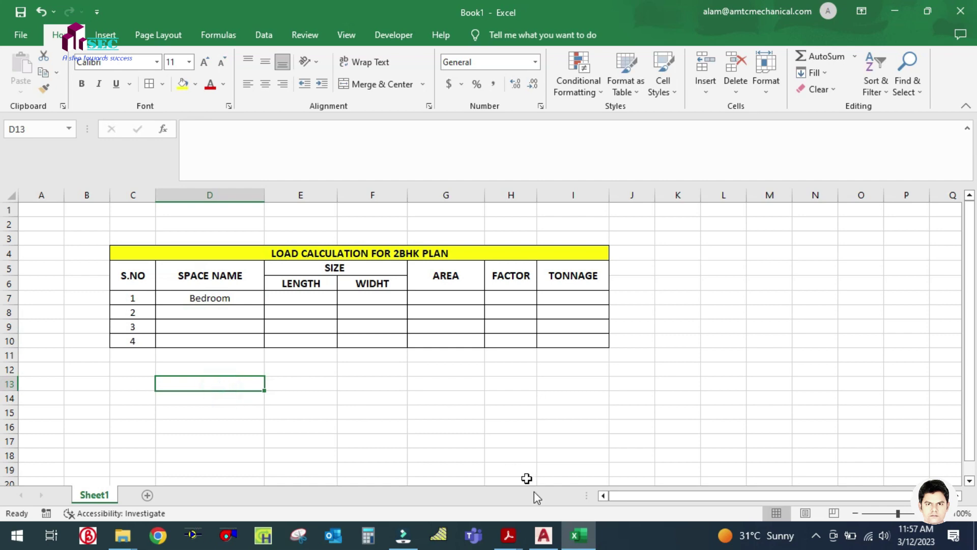
Step: Look up the bedroom's size in the AutoCAD plan and enter length 3 in E7 and width 4.5 in F7 of the Excel table
left_click(580, 543)
left_click(580, 543)
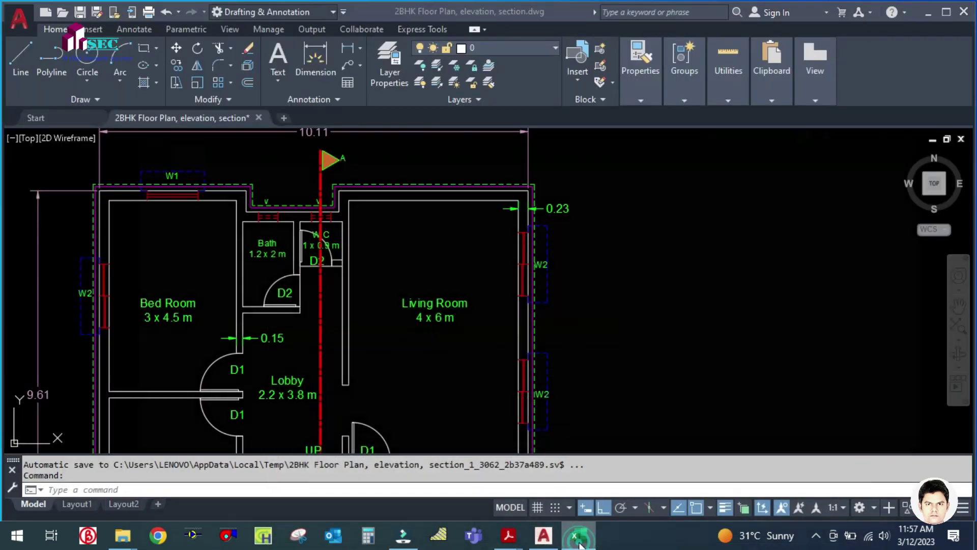
scroll(163, 342, "up", 2)
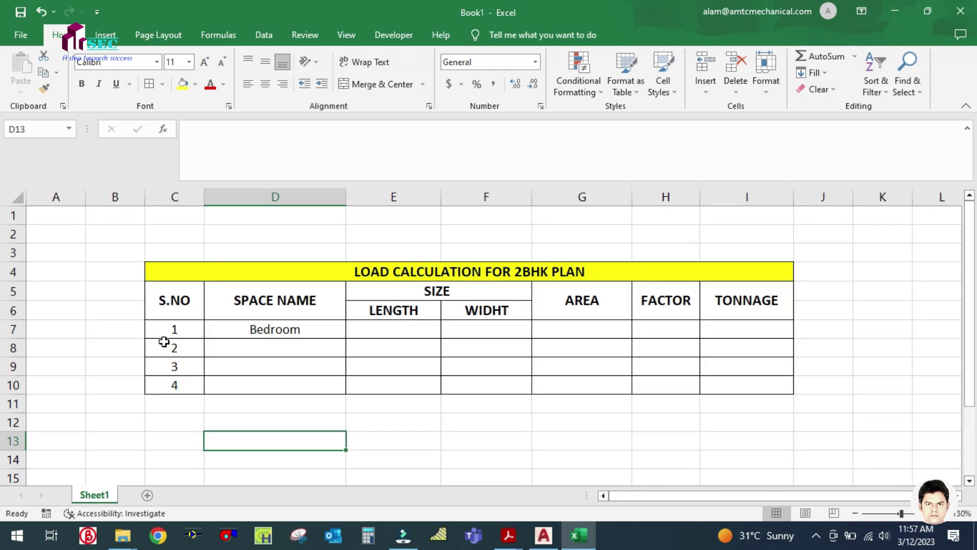
scroll(164, 342, "up", 1)
left_click(499, 462)
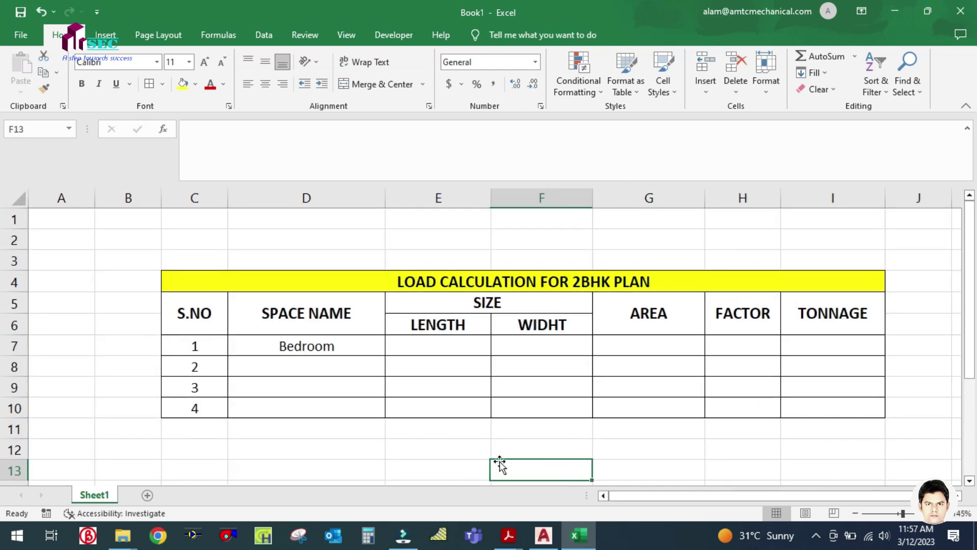
left_click(580, 537)
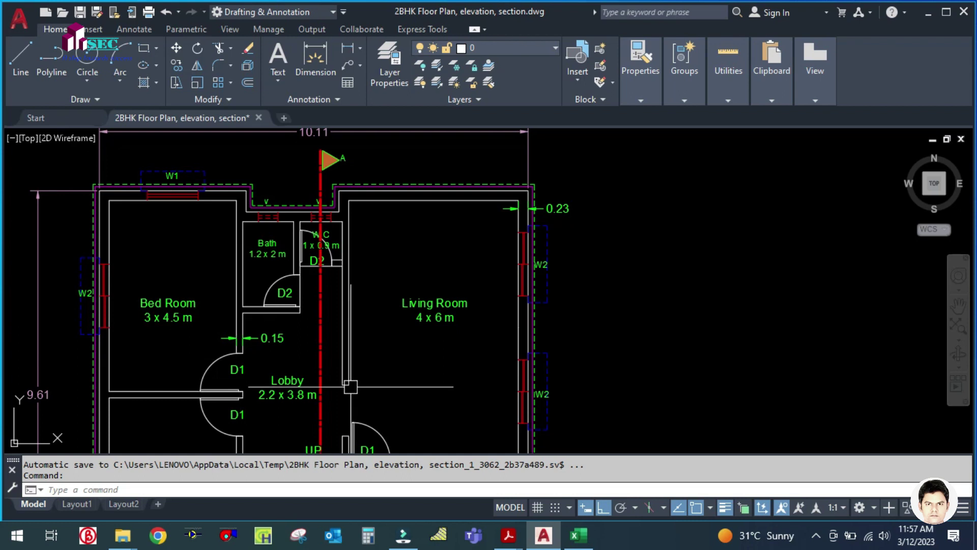
left_click(579, 535)
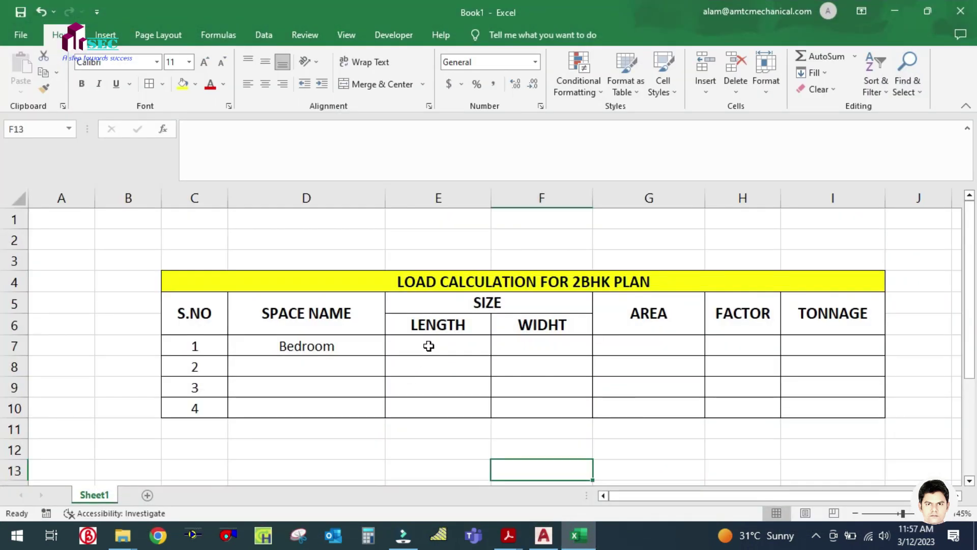
left_click(429, 346)
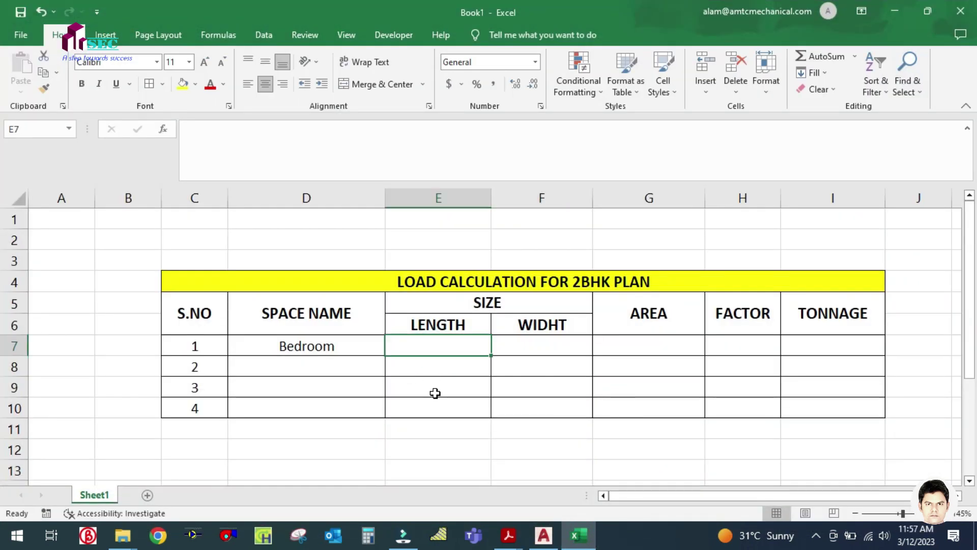
type("3")
left_click(519, 346)
type("4.5")
left_click(513, 388)
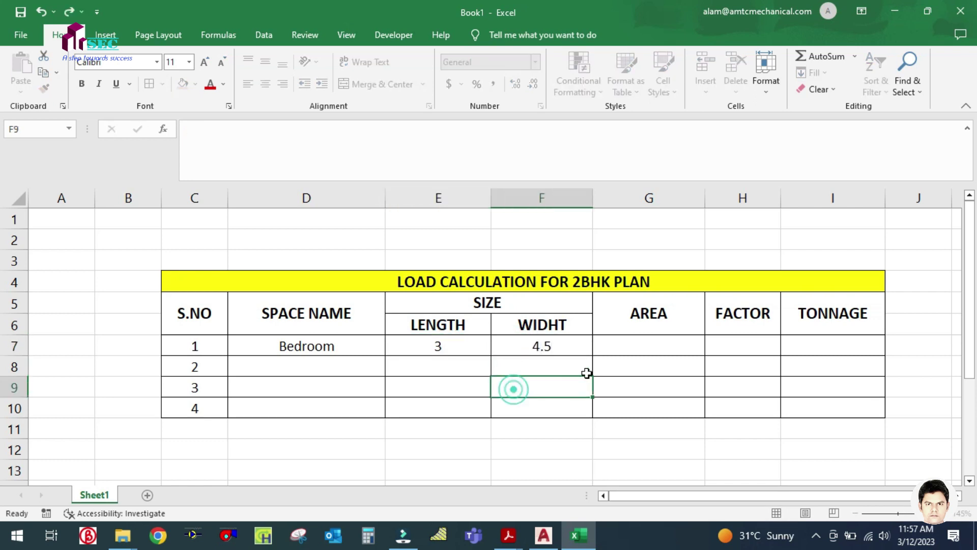
Step: Calculate the bedroom's area in G7 with the formula =E7*F7
left_click(620, 350)
type("=")
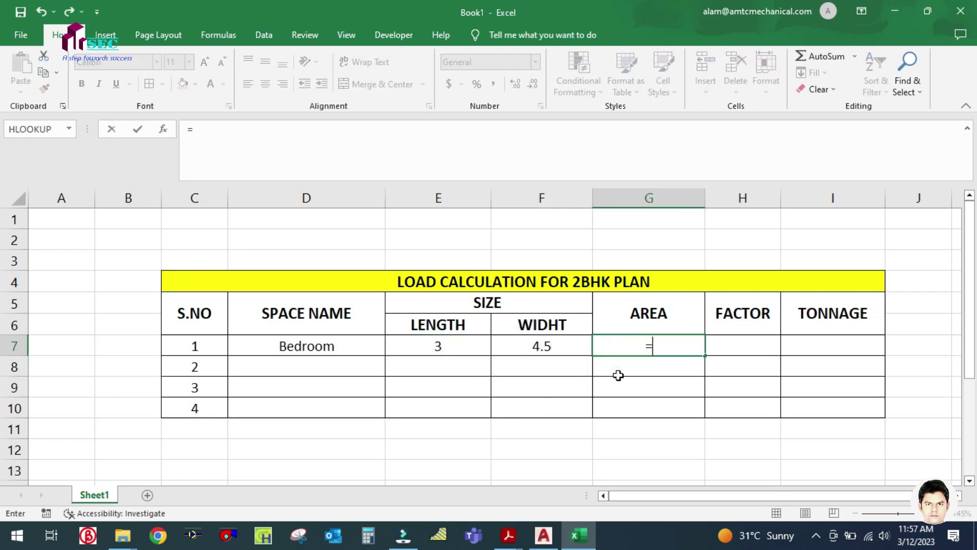
left_click(462, 344)
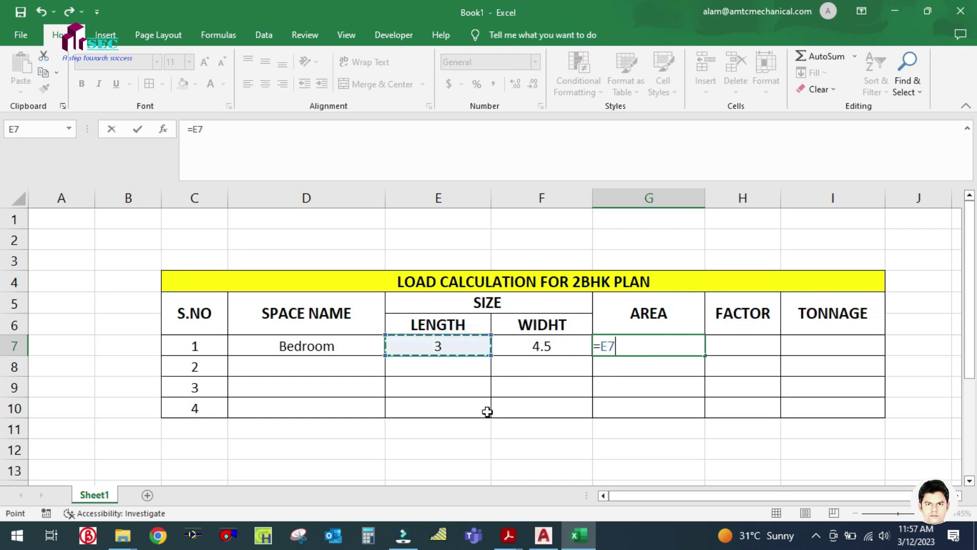
type("*")
left_click(539, 349)
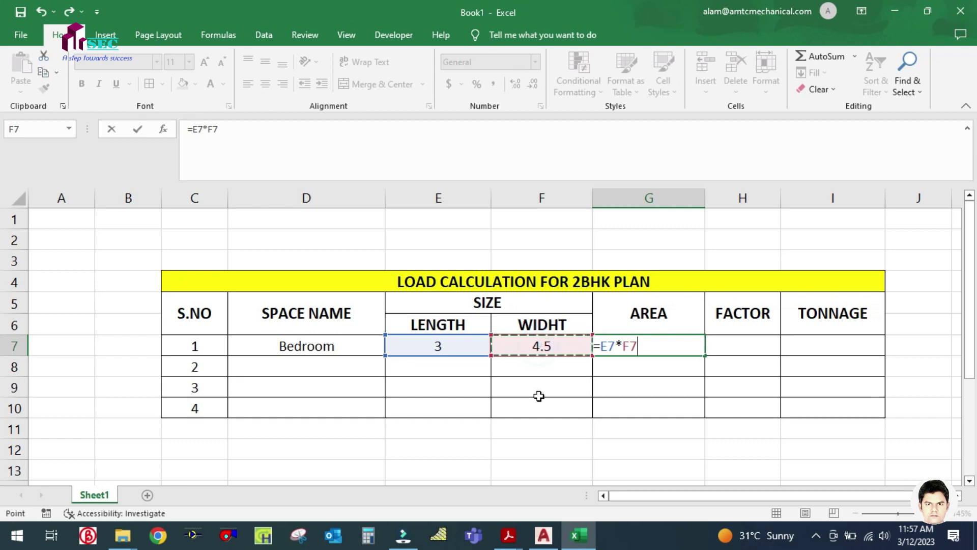
key("Tab")
left_click(665, 340)
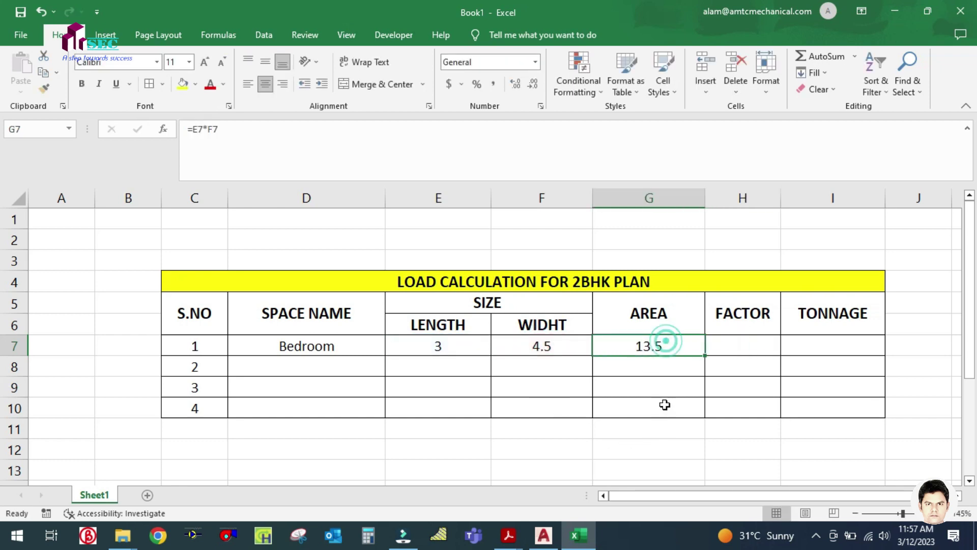
Step: Add the unit to the area heading in G5 so it reads AREA (m2)
double_click(676, 312)
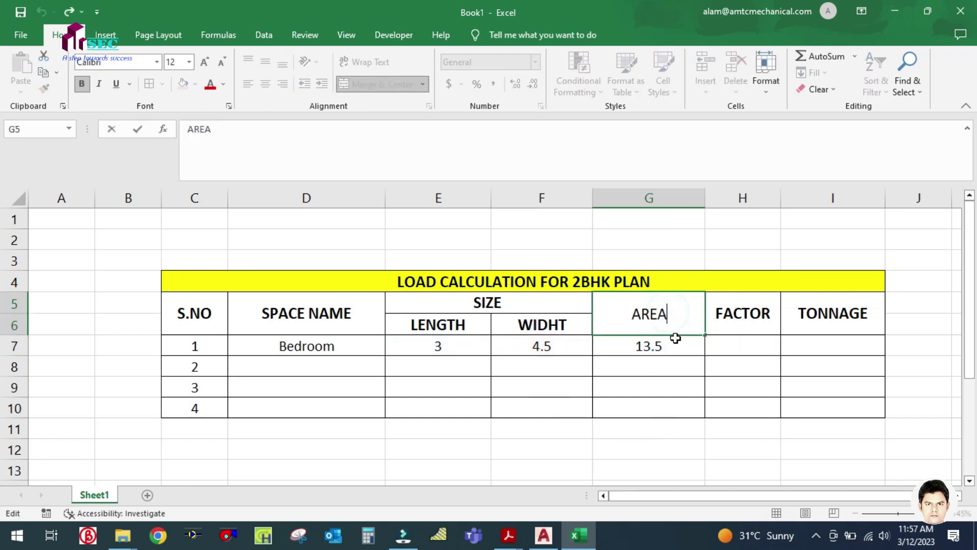
type("(")
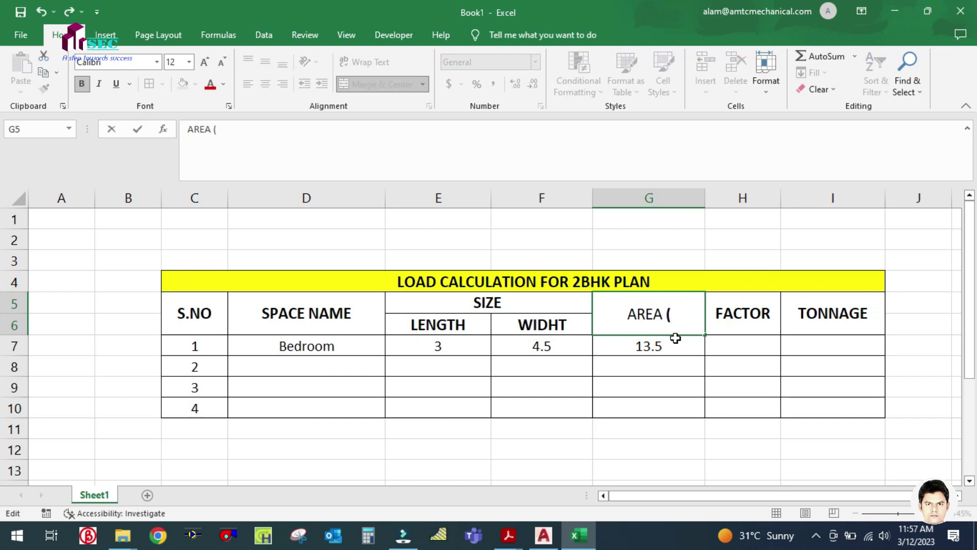
type("m2)")
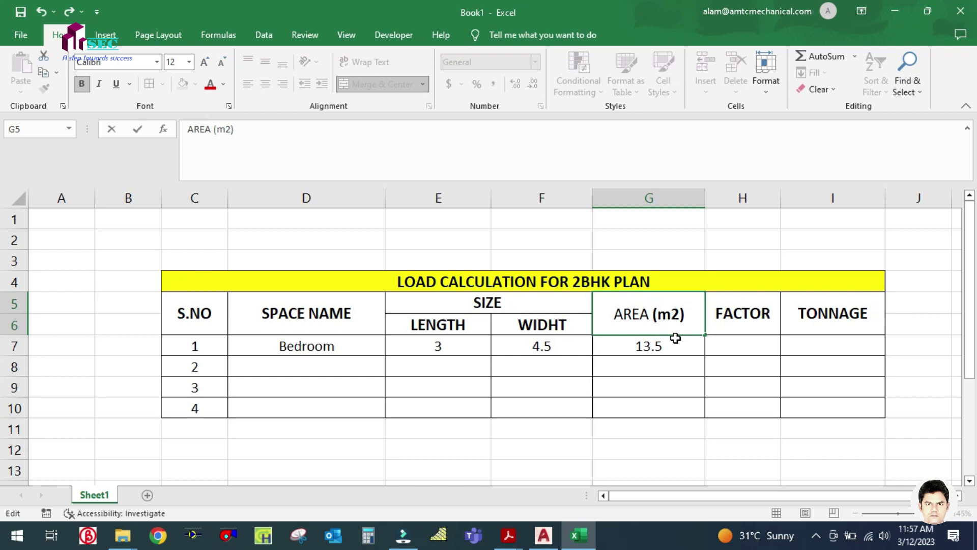
left_click(646, 430)
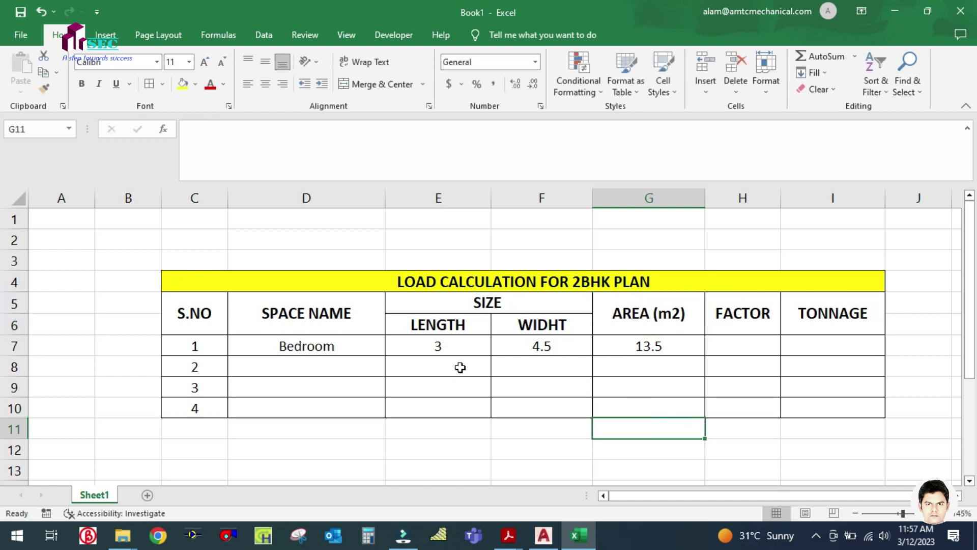
Step: Enter the load factor 0.07 for the bedroom in cell H7
left_click(630, 344)
left_click(667, 405)
left_click(739, 343)
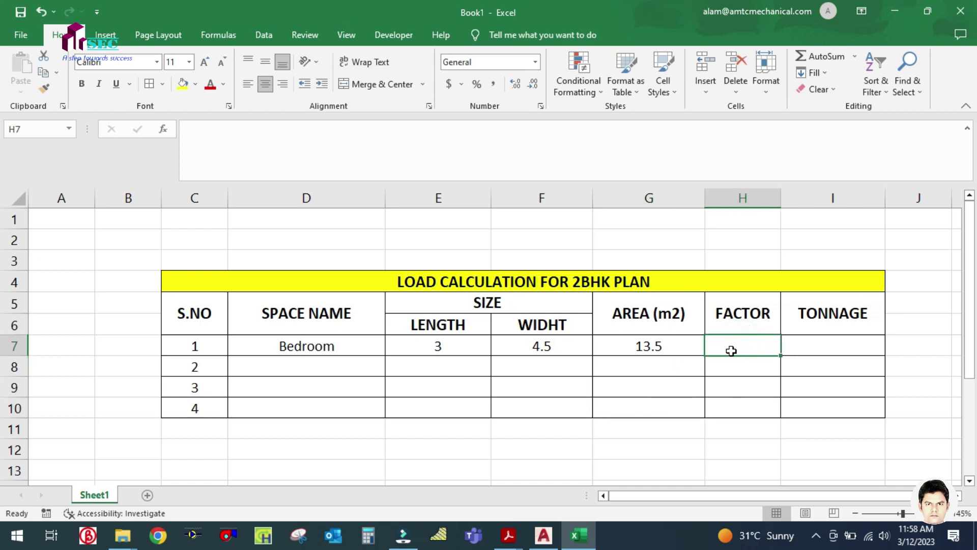
type("0.")
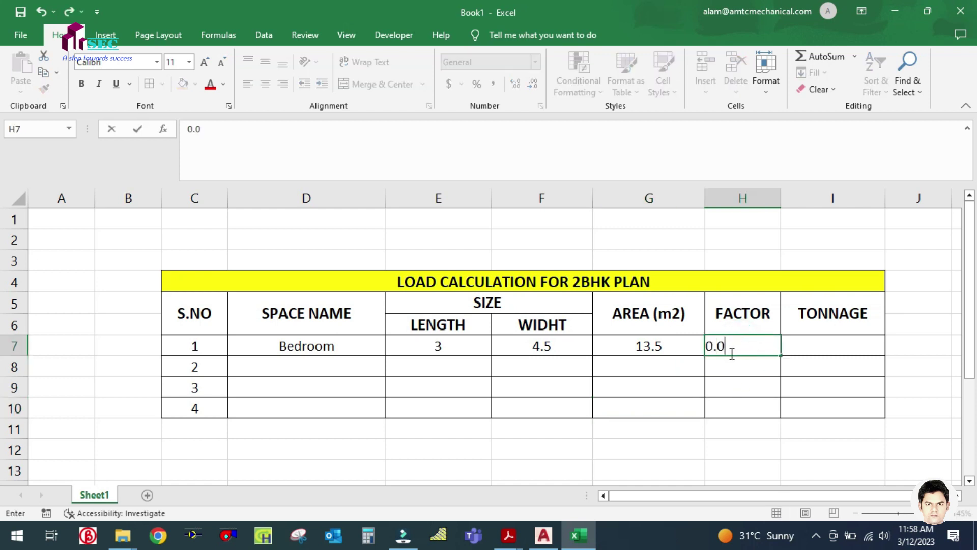
type("07")
left_click(712, 431)
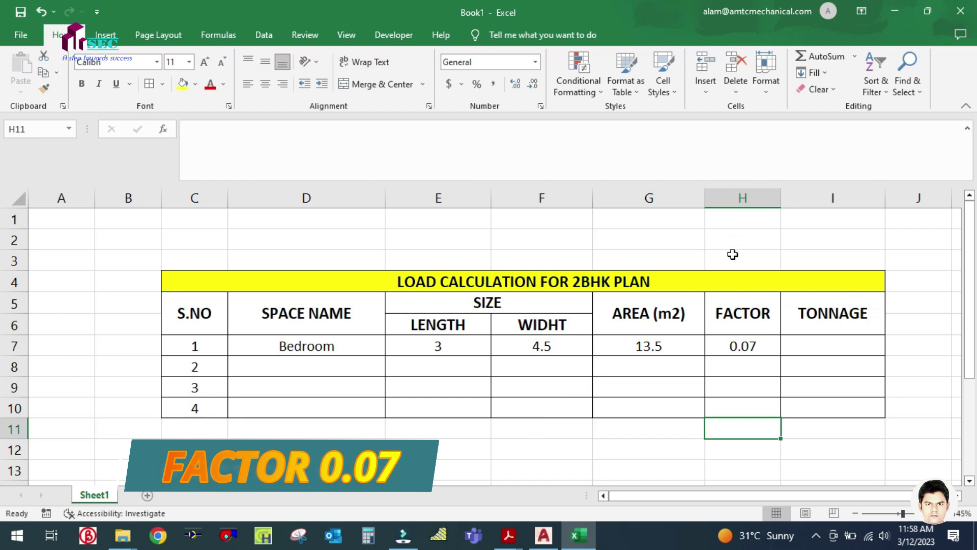
left_click(728, 239)
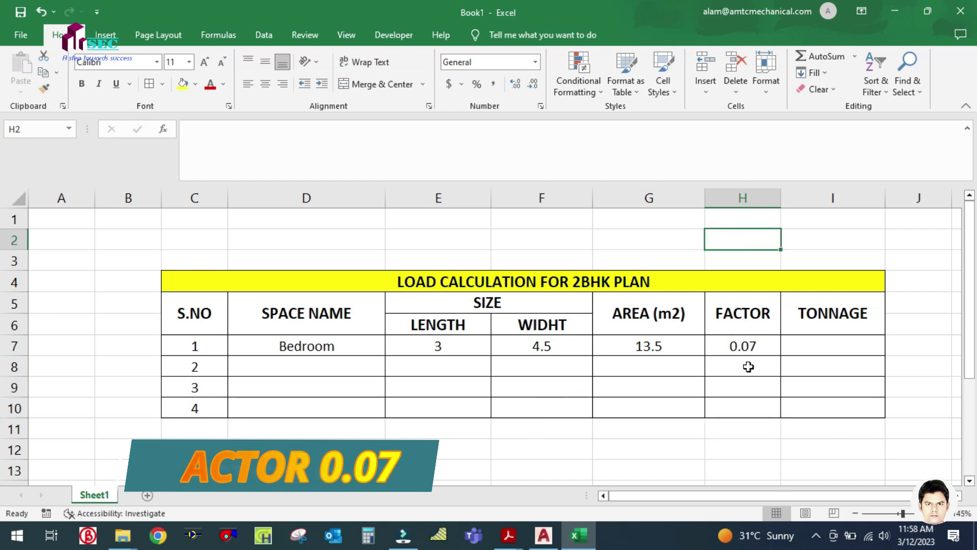
left_click(766, 341)
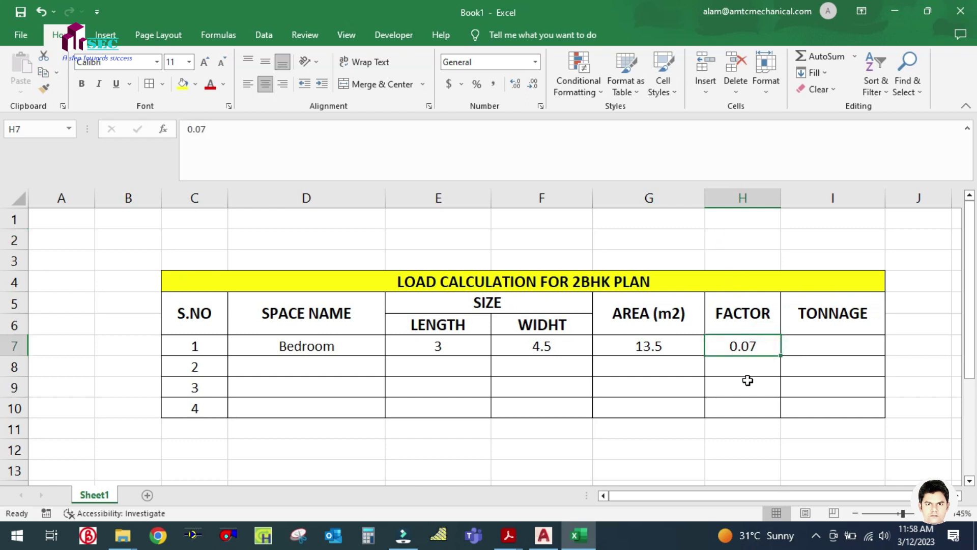
Step: Calculate the bedroom's tonnage in I7 with the formula =G7*H7
left_click(806, 345)
type("=")
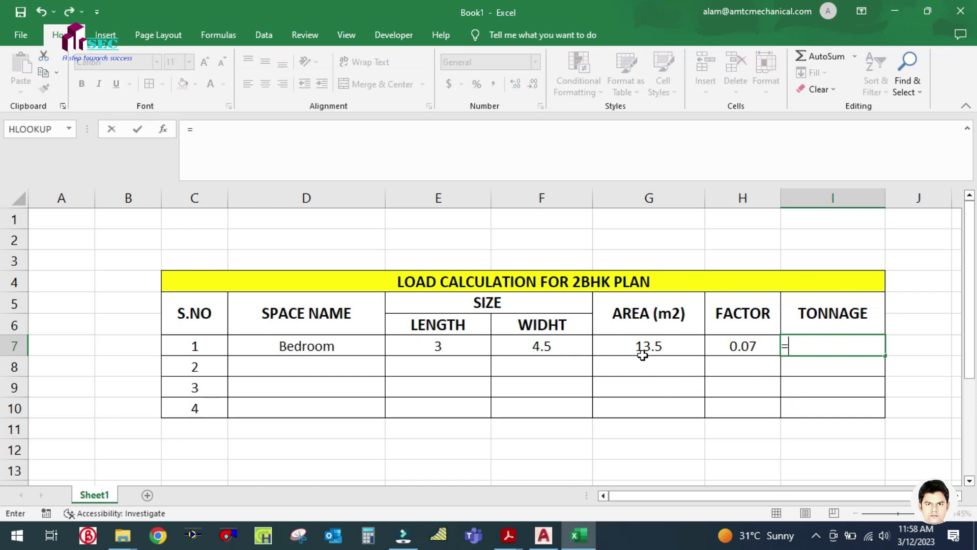
left_click(659, 344)
type("*")
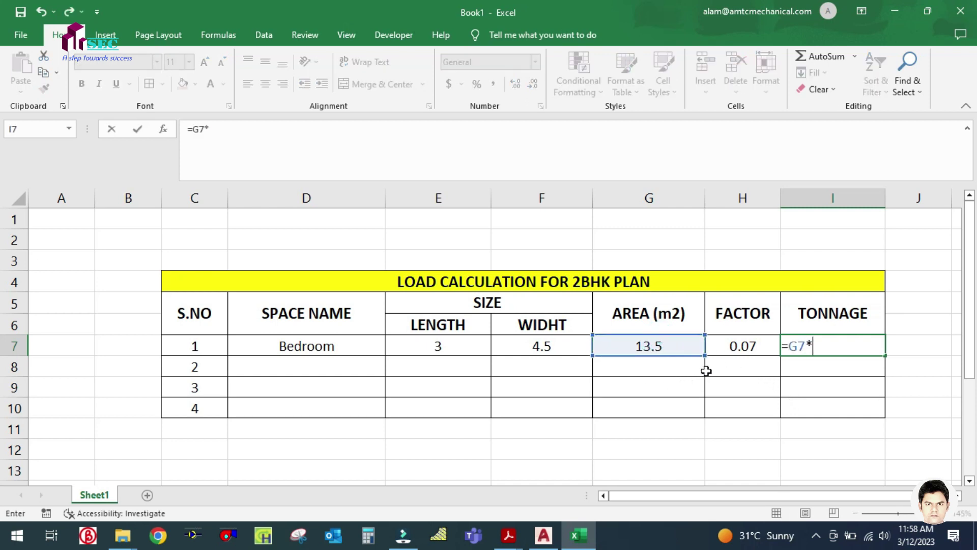
left_click(740, 345)
key("Tab")
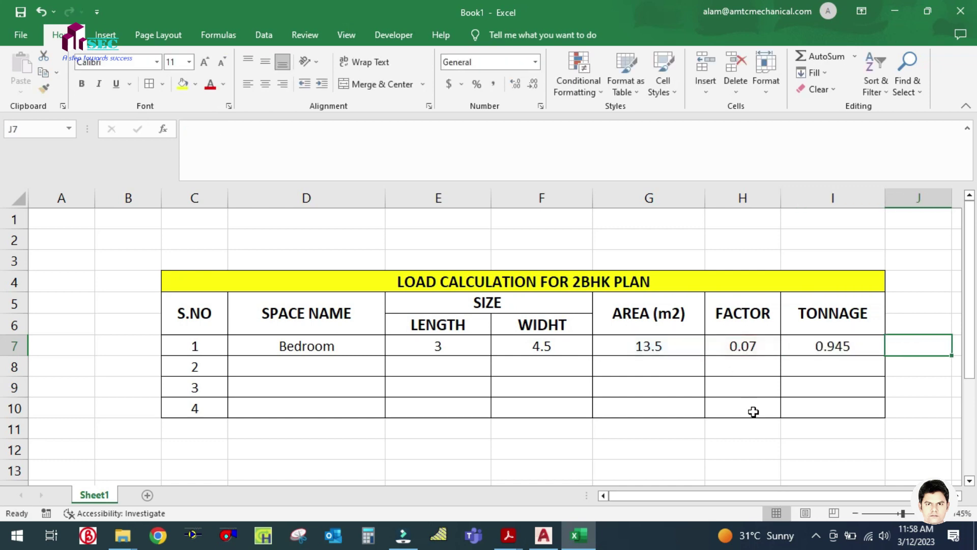
Step: Format the tonnage in I7 as a number without decimal places
left_click(815, 345)
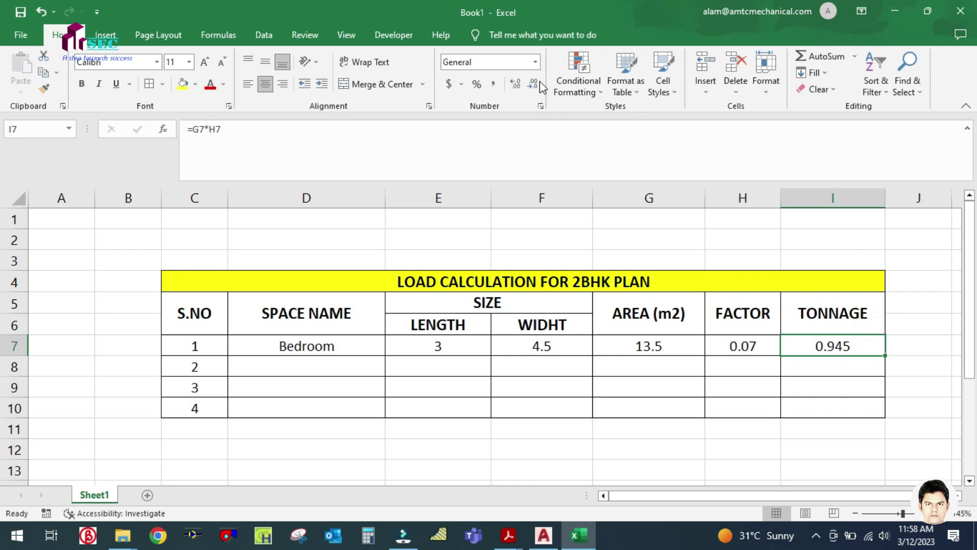
left_click(516, 84)
left_click(533, 85)
left_click(534, 85)
left_click(533, 85)
left_click(533, 85)
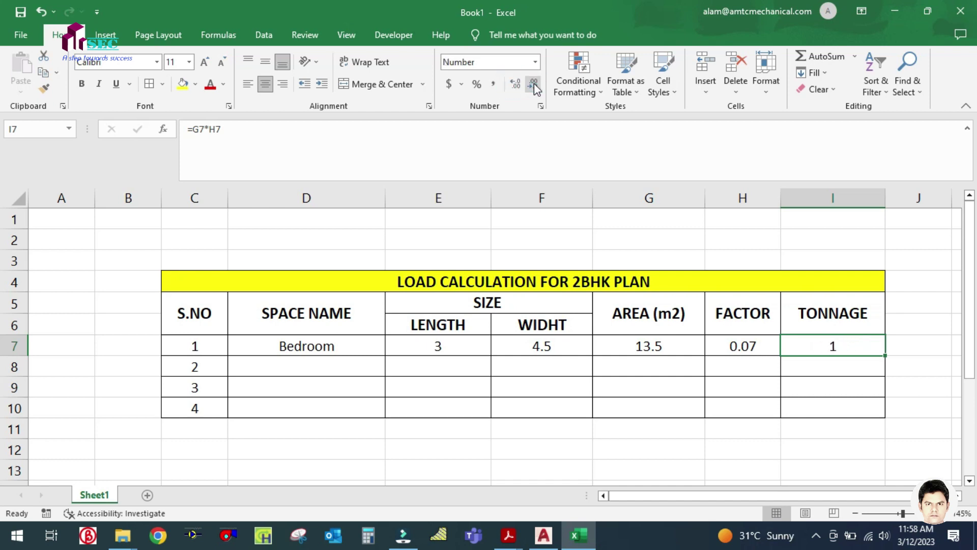
left_click(783, 410)
Step: Copy the factor 0.07 from H7 down to cells H8:H10
left_click(745, 348)
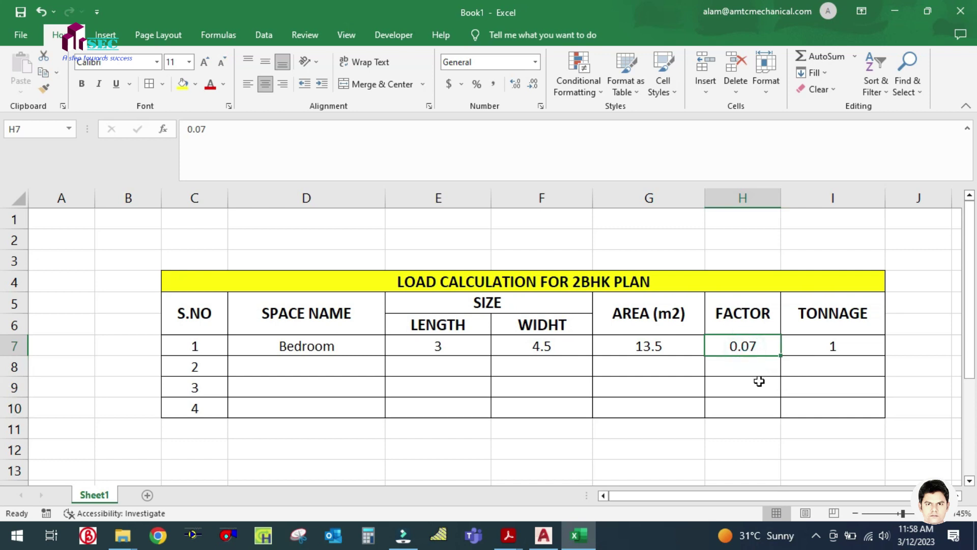
left_click_drag(748, 345, 751, 405)
key("ctrl+d")
left_click(682, 427)
Step: Fill the area formula from G7 down to cells G8:G10
left_click(653, 343)
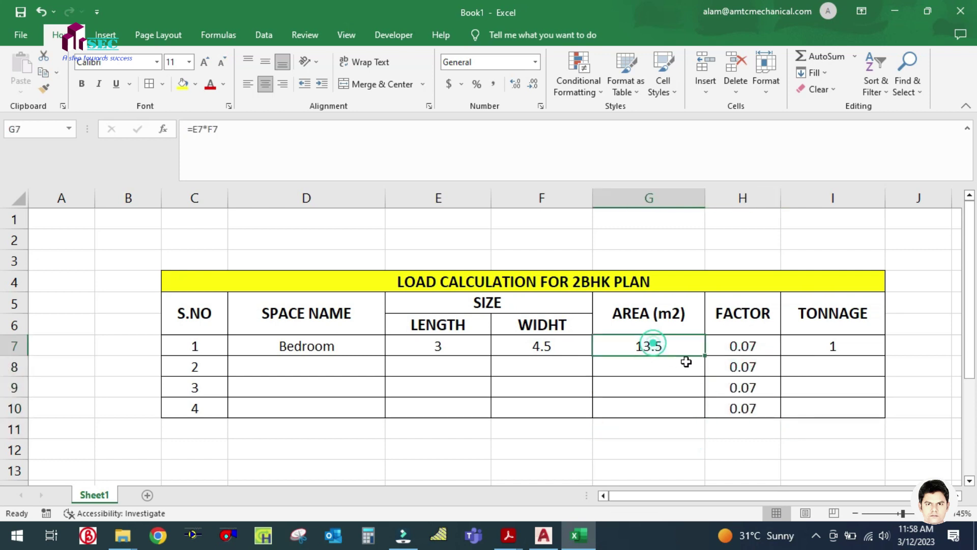
left_click_drag(704, 355, 693, 407)
left_click(585, 432)
Step: Fill the tonnage formula from I7 down to cells I8:I10
left_click(835, 347)
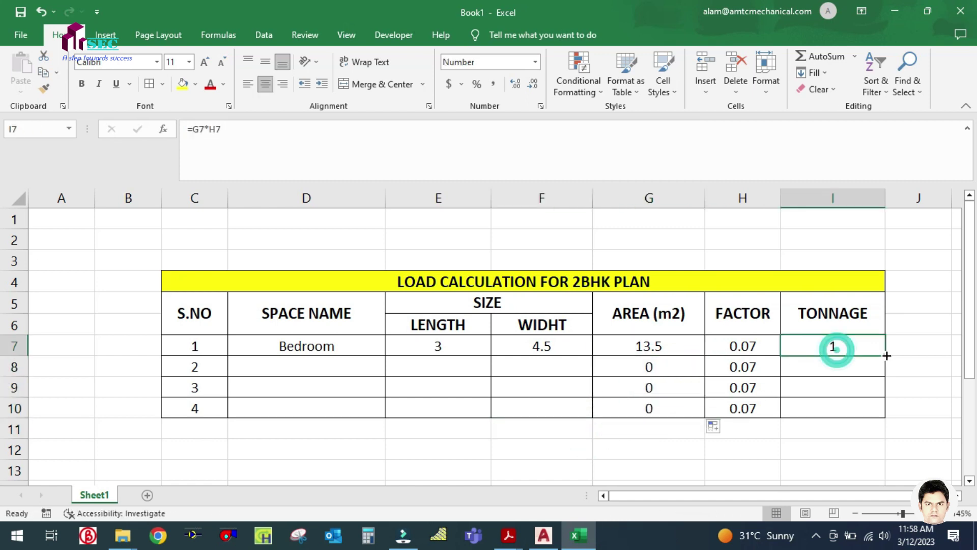
left_click_drag(886, 356, 891, 415)
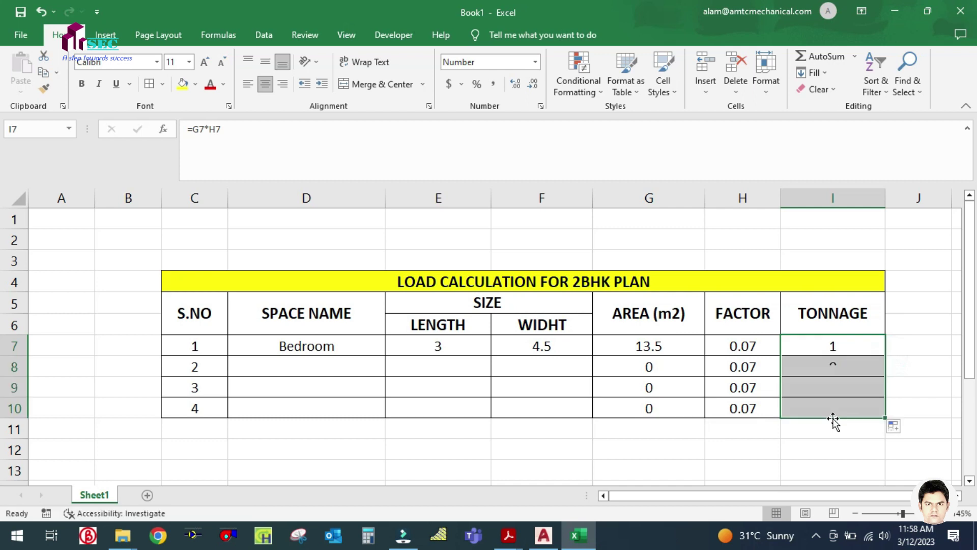
left_click(584, 443)
Step: Look up the second space in the AutoCAD floor plan and enter Living Room as its name in D8 of the Excel table
left_click(315, 369)
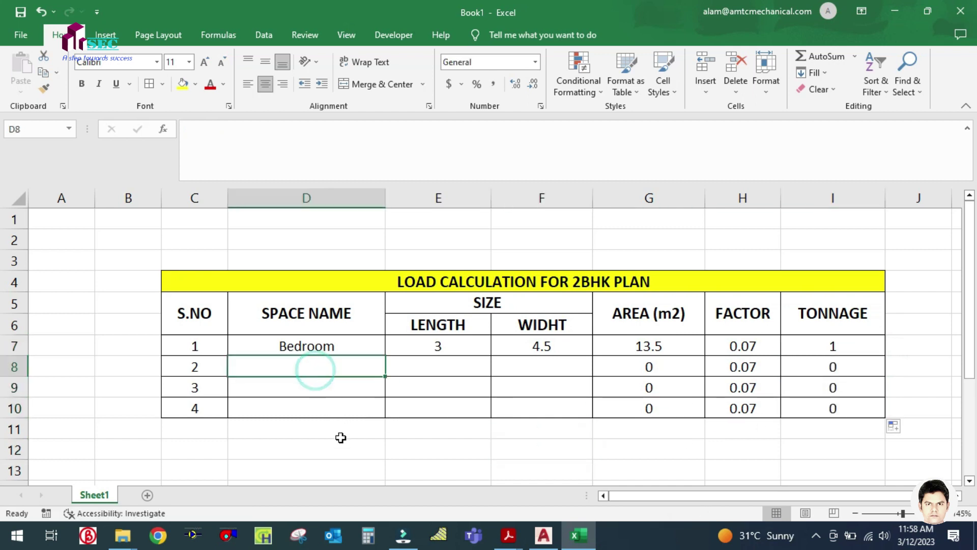
left_click(543, 535)
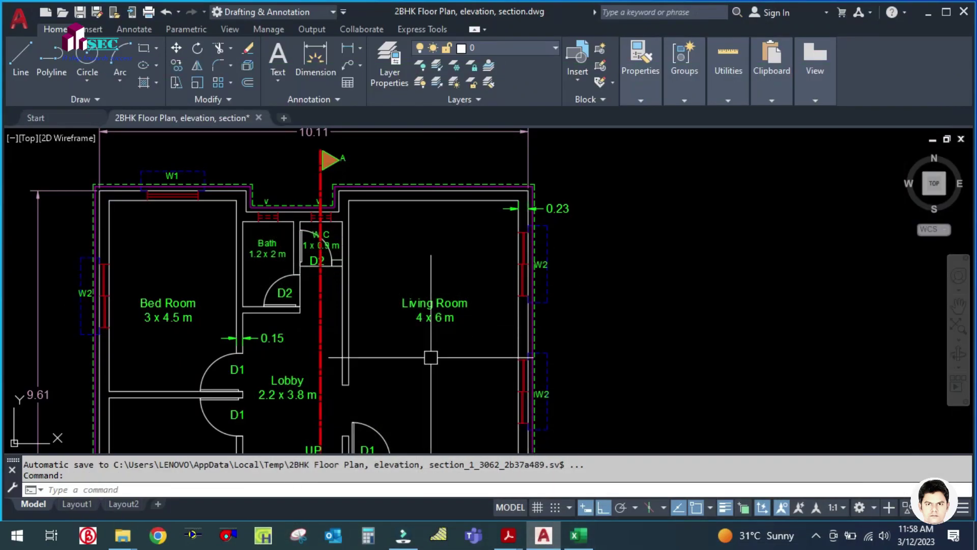
scroll(411, 340, "up", 2)
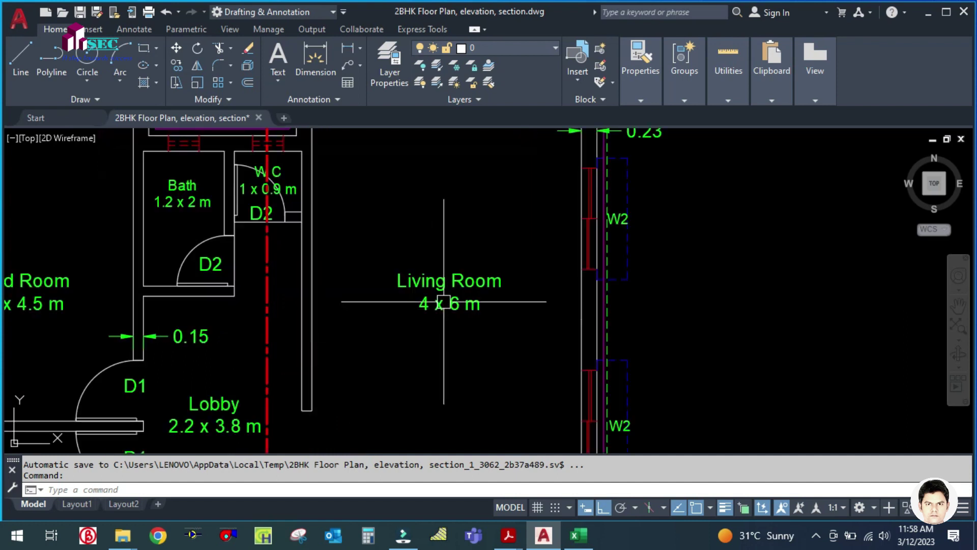
scroll(460, 350, "down", 2)
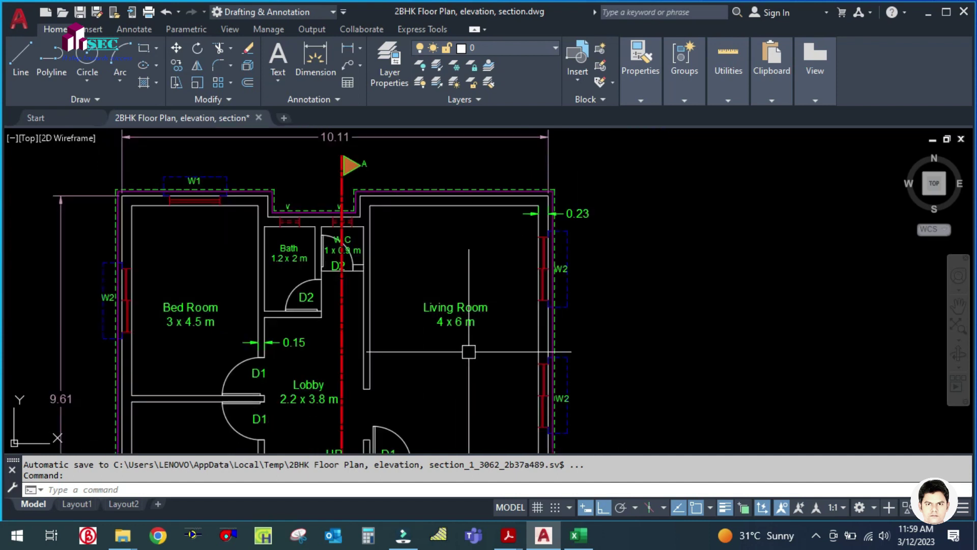
left_click(570, 533)
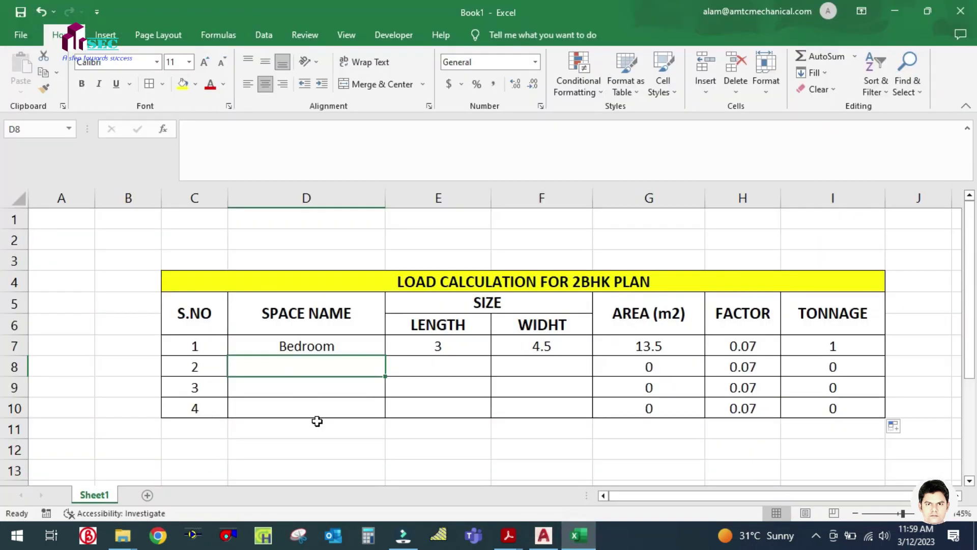
type("Living")
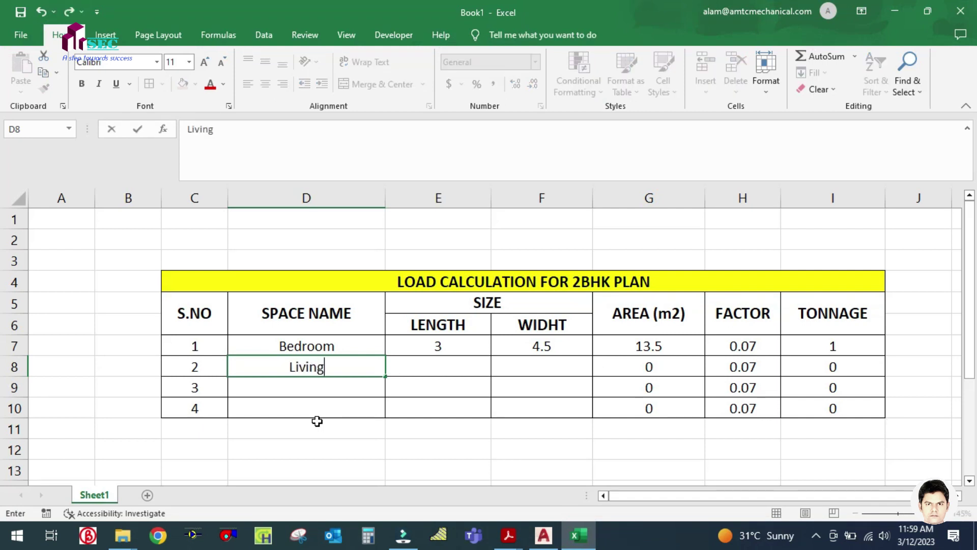
type(" Room")
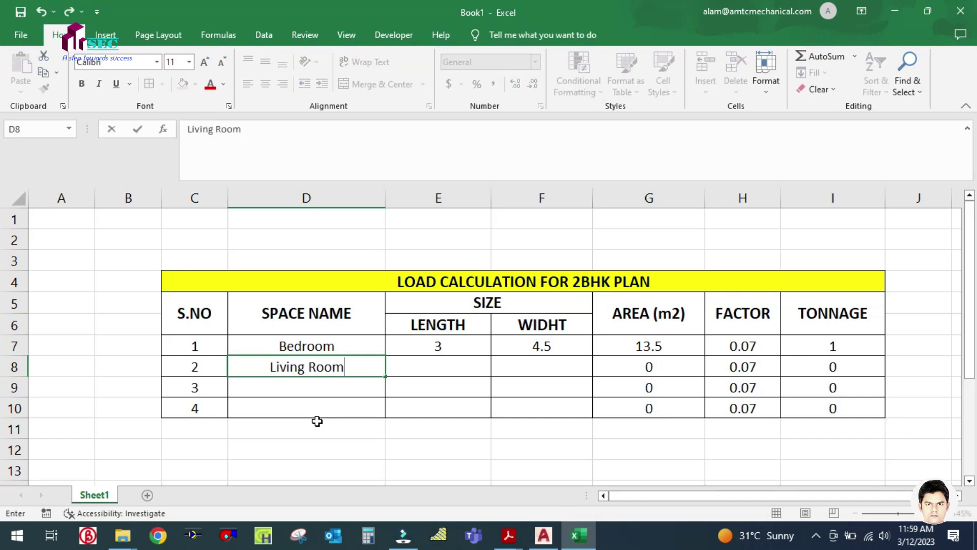
Step: Enter the living room's length as 4 in E8 and its width as 6 in F8
left_click(406, 367)
type("4")
left_click(539, 362)
type("6")
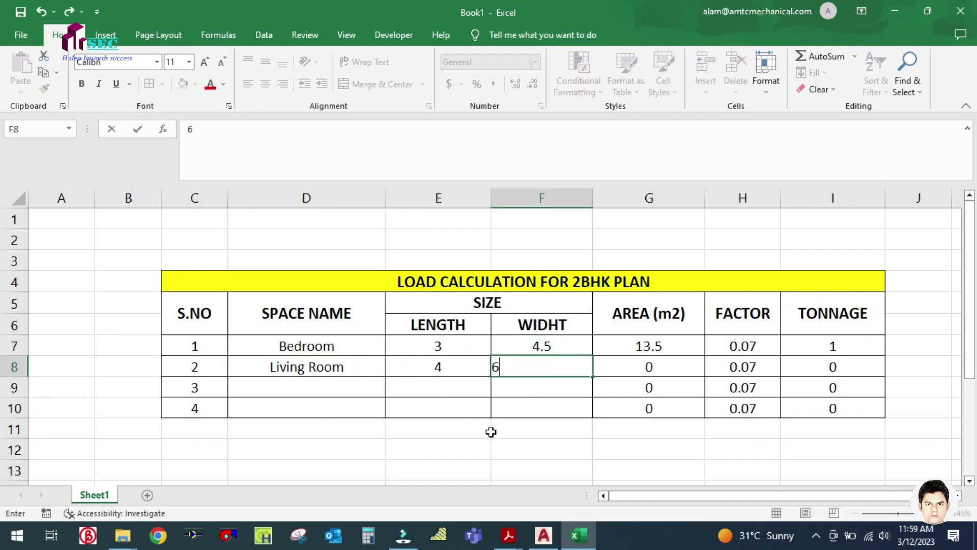
left_click(490, 431)
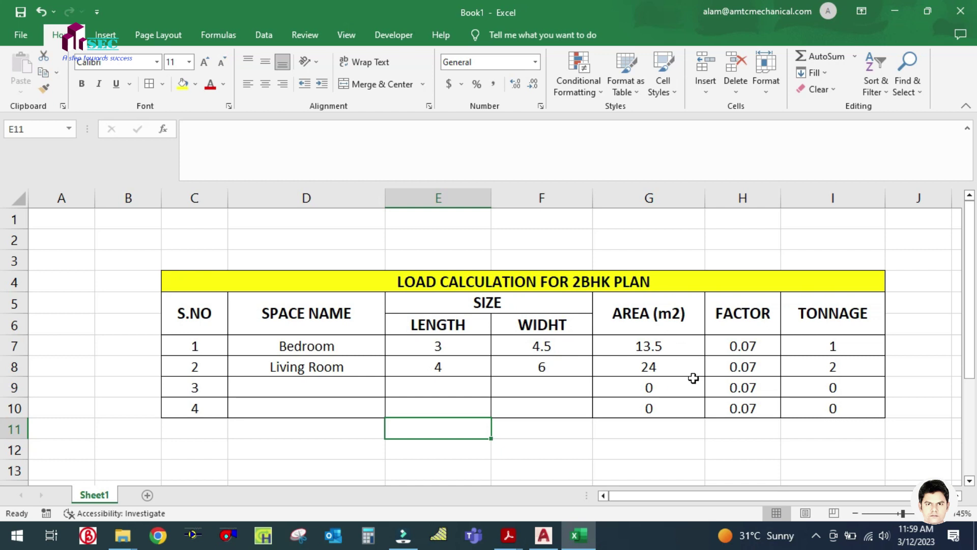
Step: Review the bedroom's area formula in G7, the factors in H7:H10 and the tonnage formula in I7
left_click(664, 347)
double_click(664, 344)
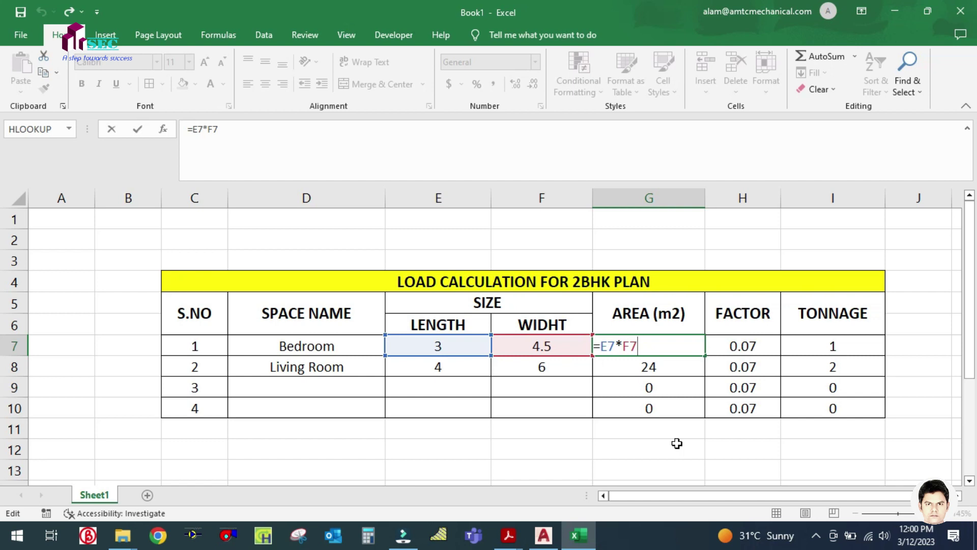
left_click(716, 449)
left_click_drag(745, 346, 745, 409)
left_click(738, 446)
left_click_drag(741, 345, 743, 409)
left_click(735, 449)
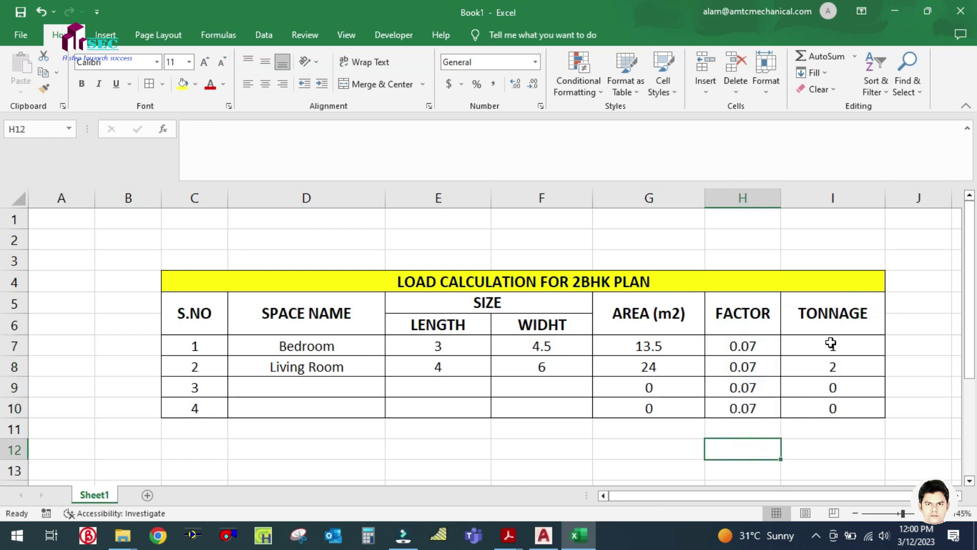
double_click(831, 344)
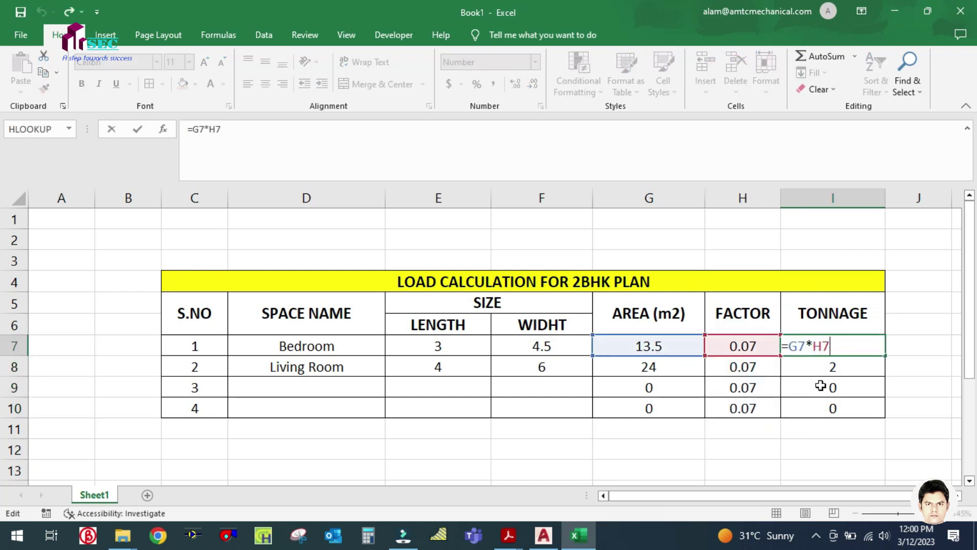
key("ctrl+Return")
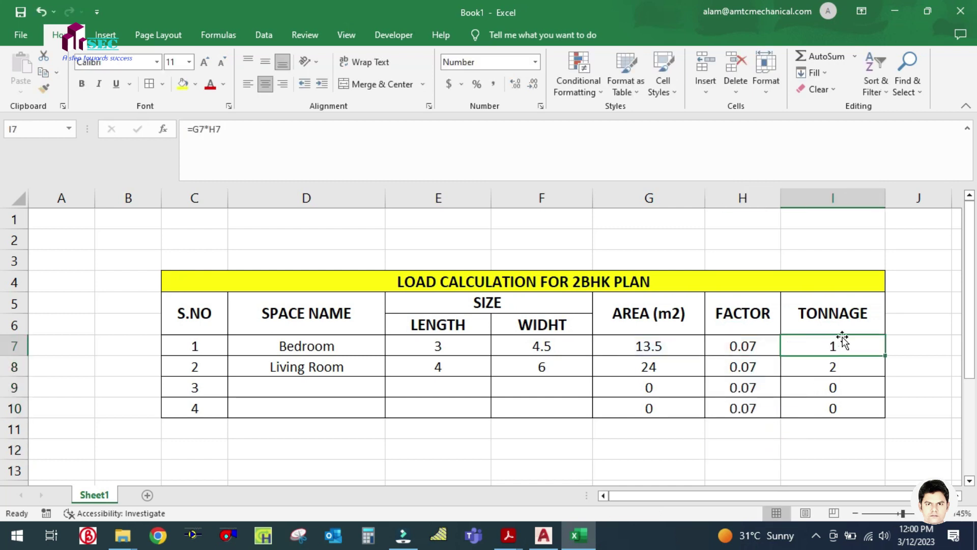
Step: Extend the tonnage column header to read TONNAGE (A x Factor)
double_click(868, 311)
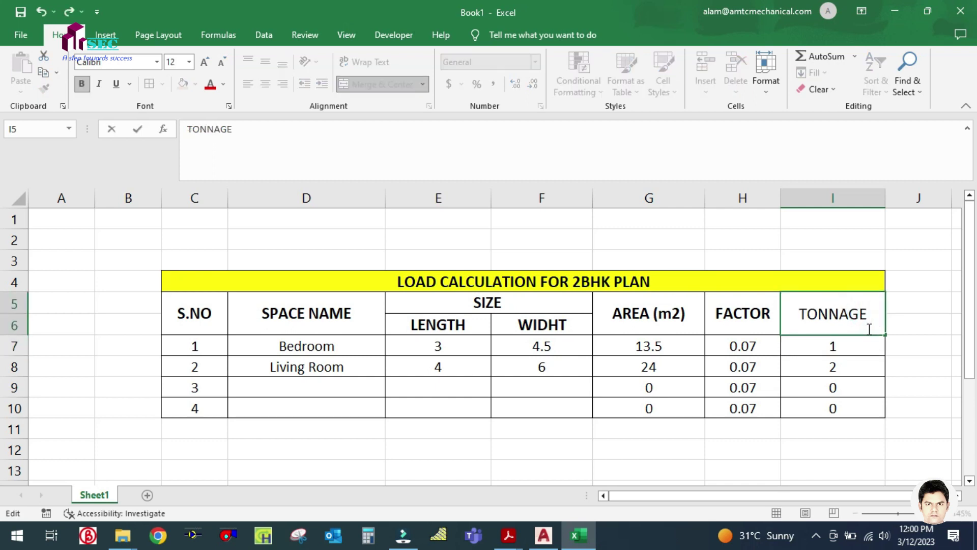
type("(A")
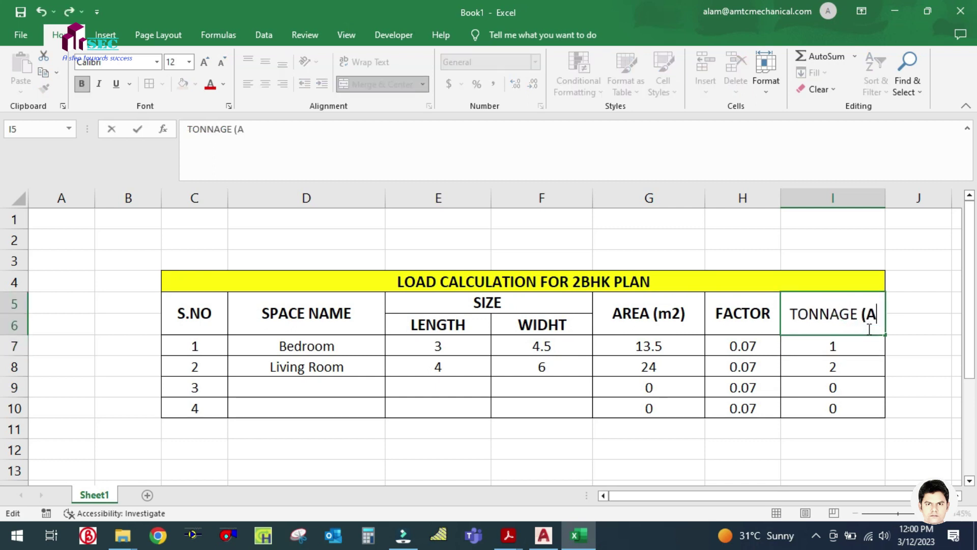
type(" x")
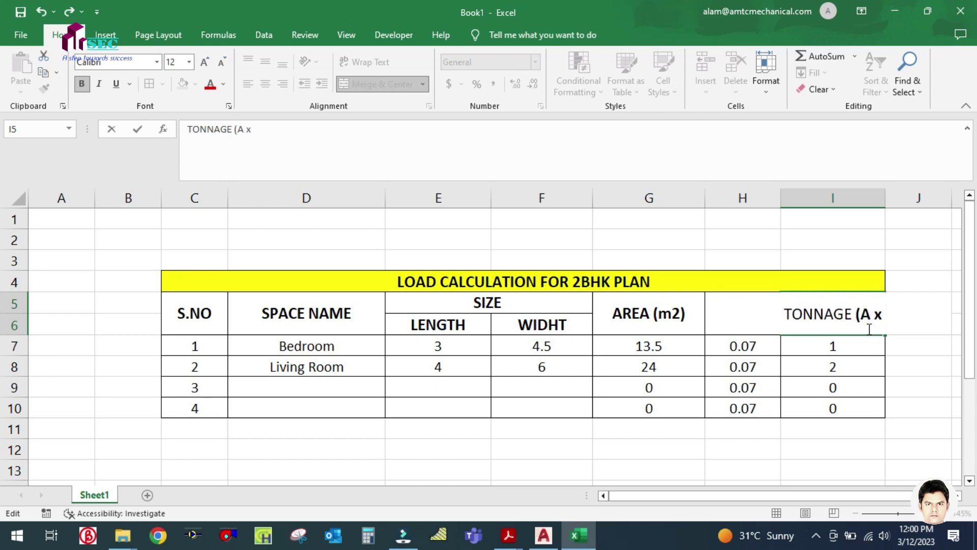
type(" Factor")
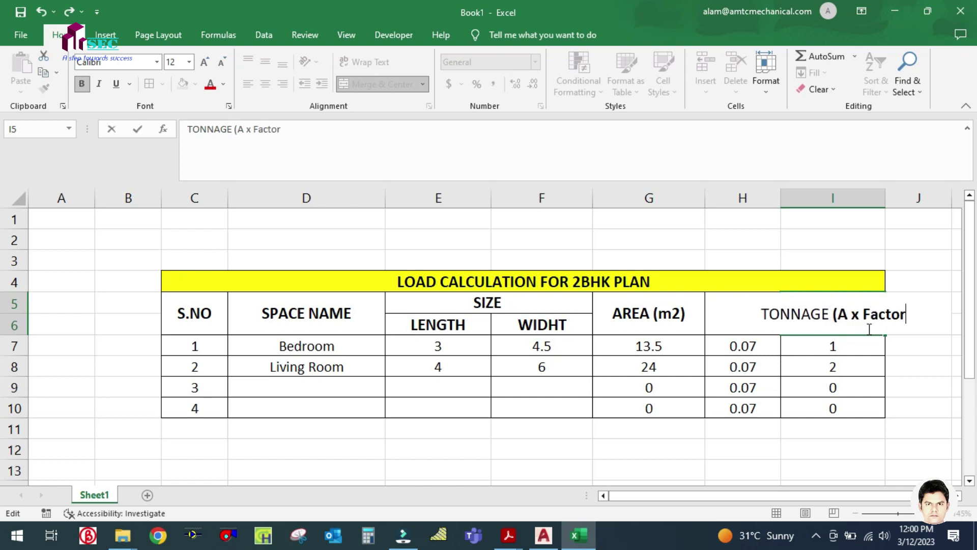
type(")")
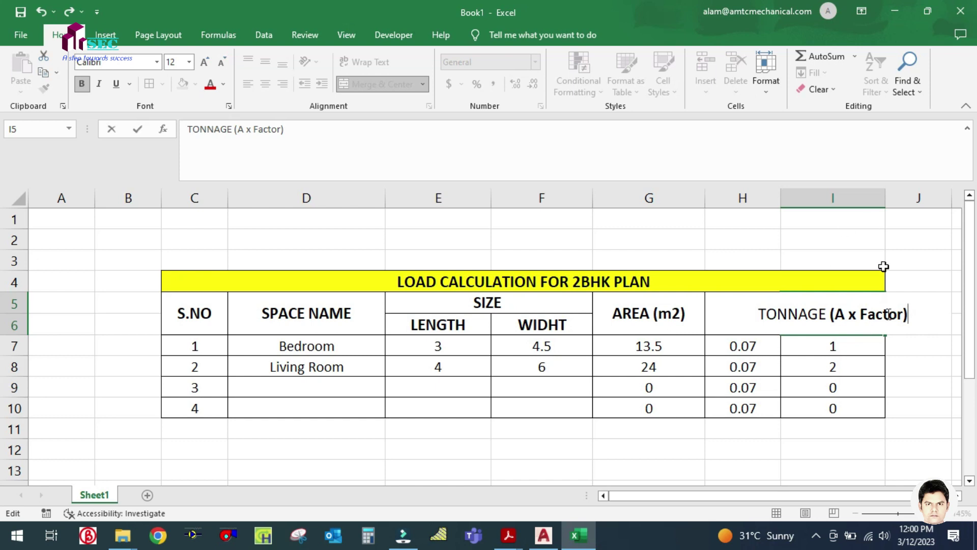
key("Return")
Step: Wrap the text of the tonnage header in I5 so it fits within the column
key("Up")
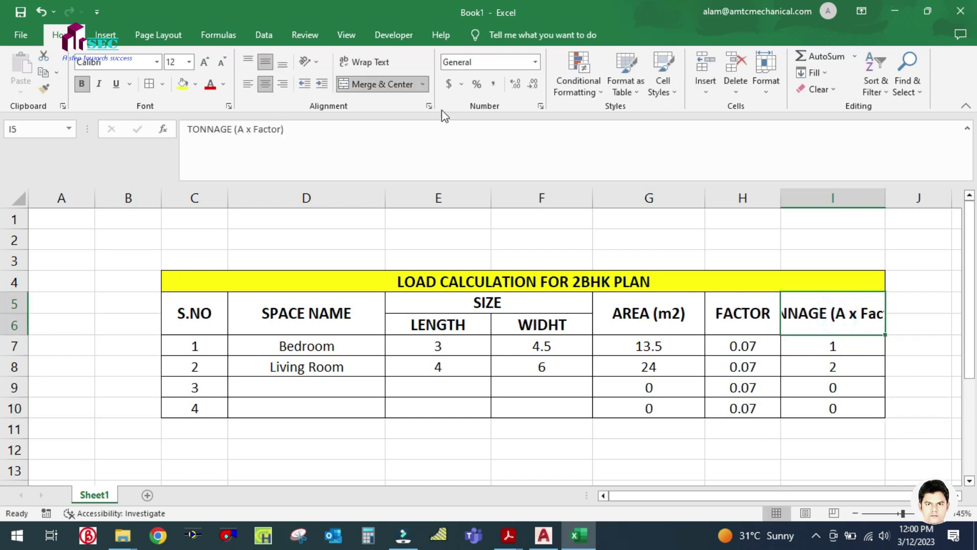
left_click(367, 62)
left_click(907, 342)
left_click(861, 316)
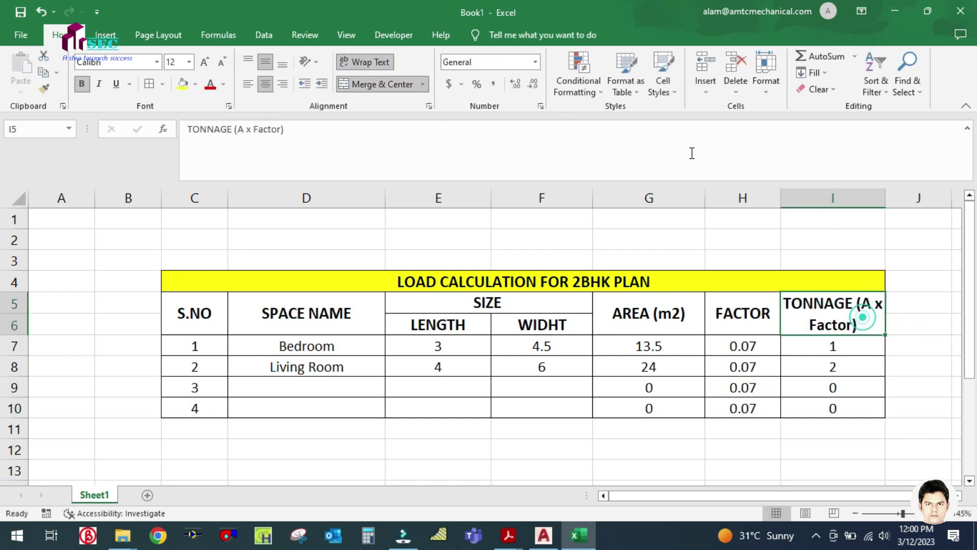
Step: Check the factor column and inspect the bedroom's tonnage formula in I7 without changing it
left_click(721, 313)
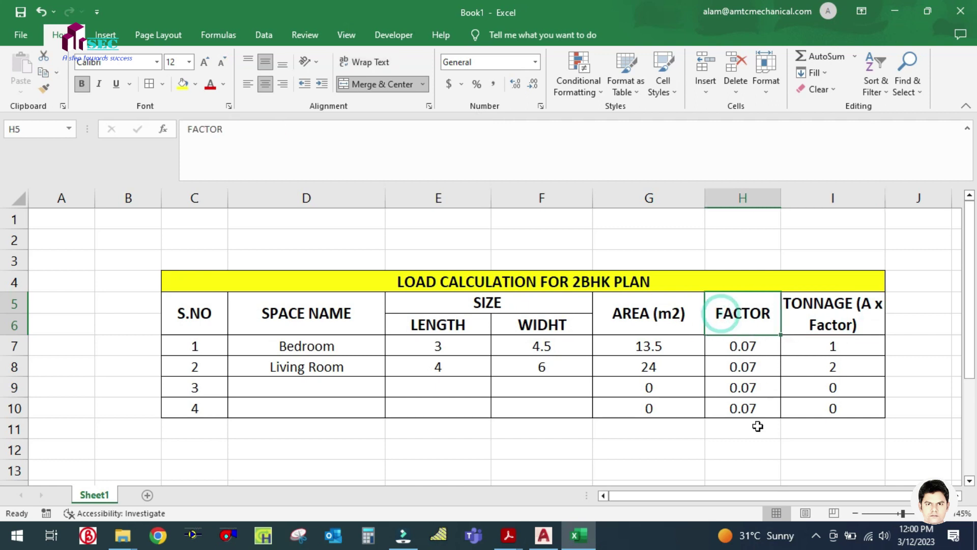
left_click(757, 427)
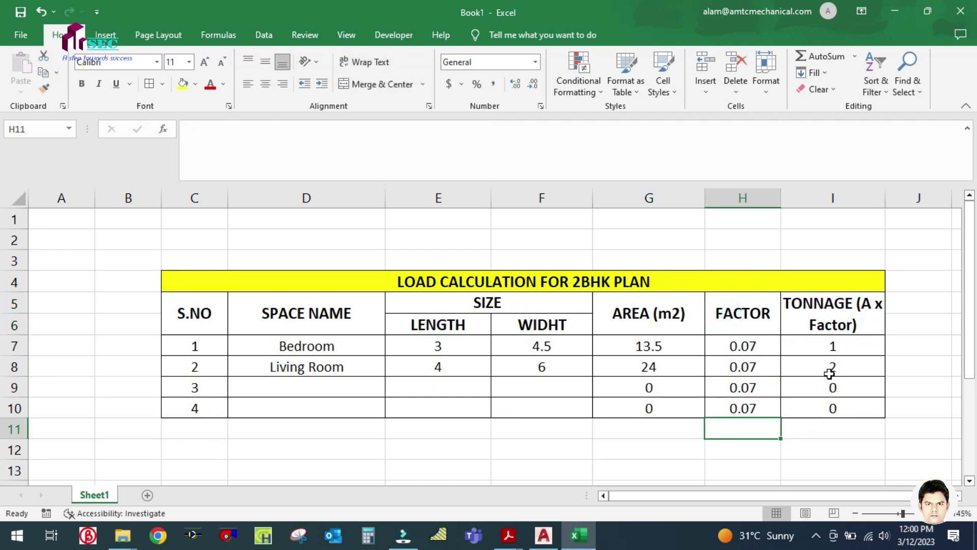
left_click(829, 345)
double_click(827, 347)
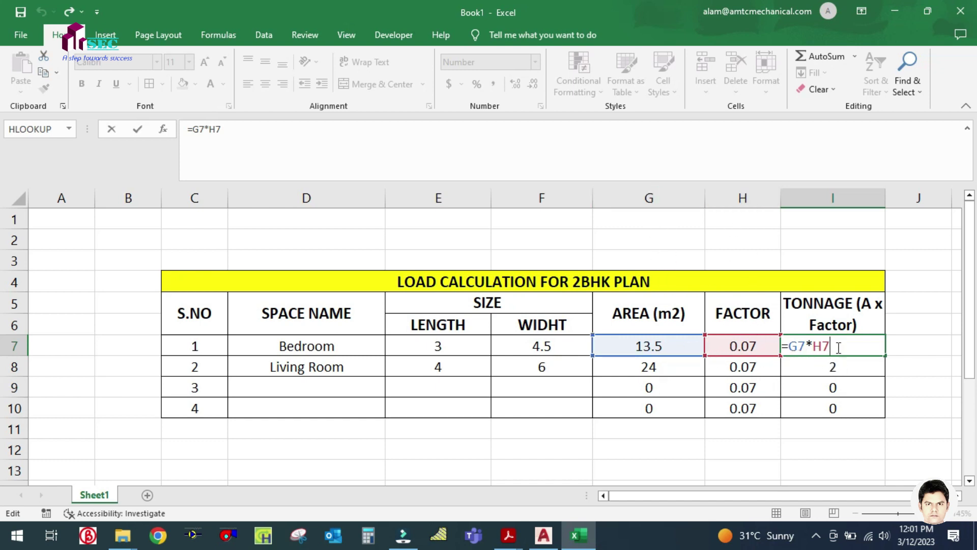
key("Escape")
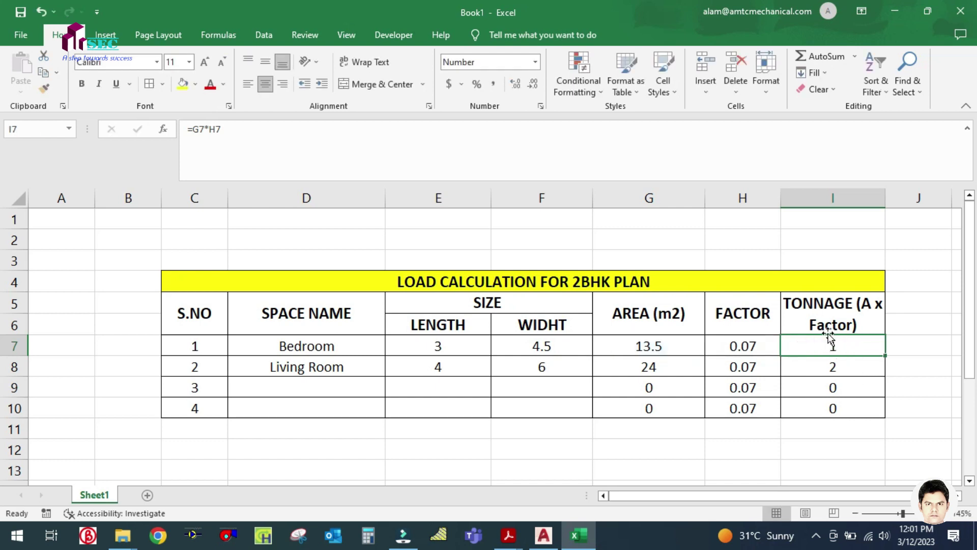
Step: Find the next space in the AutoCAD floor plan and enter Lobby as the third space name in D9 of the Excel table
left_click(301, 387)
left_click(543, 533)
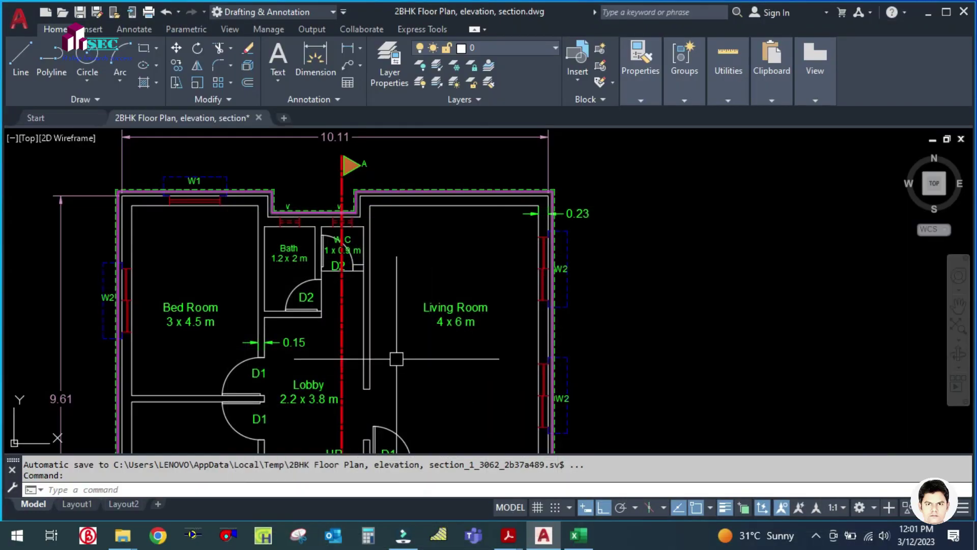
left_click_drag(396, 359, 418, 313)
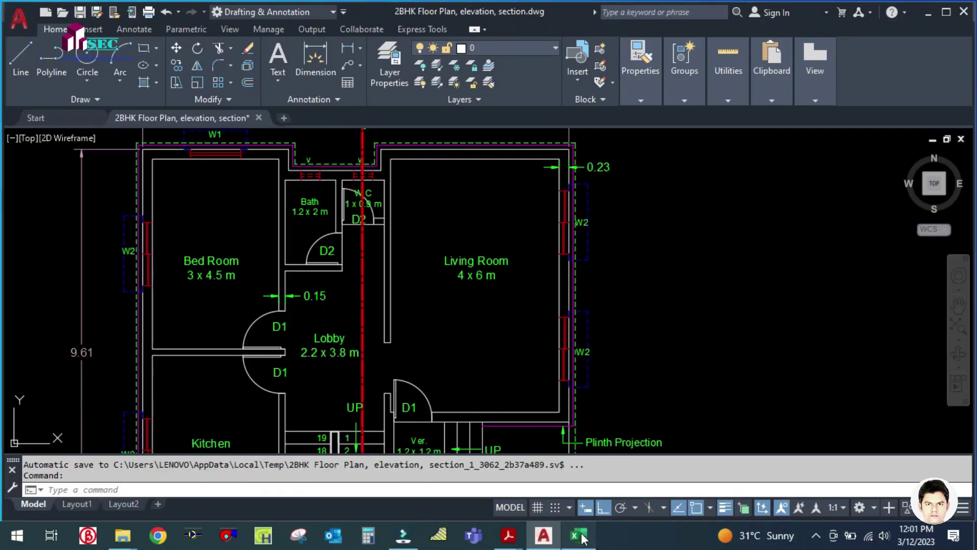
left_click(580, 536)
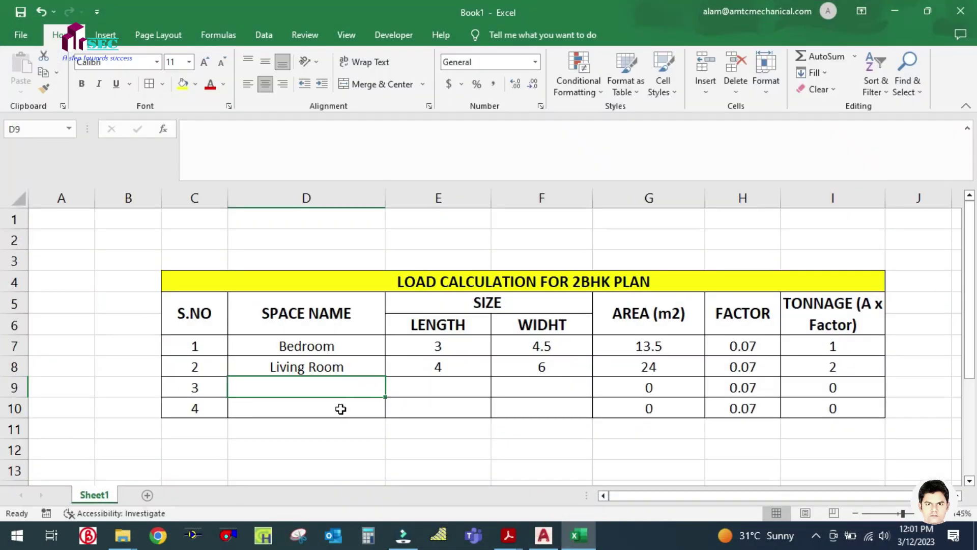
type("Lobby")
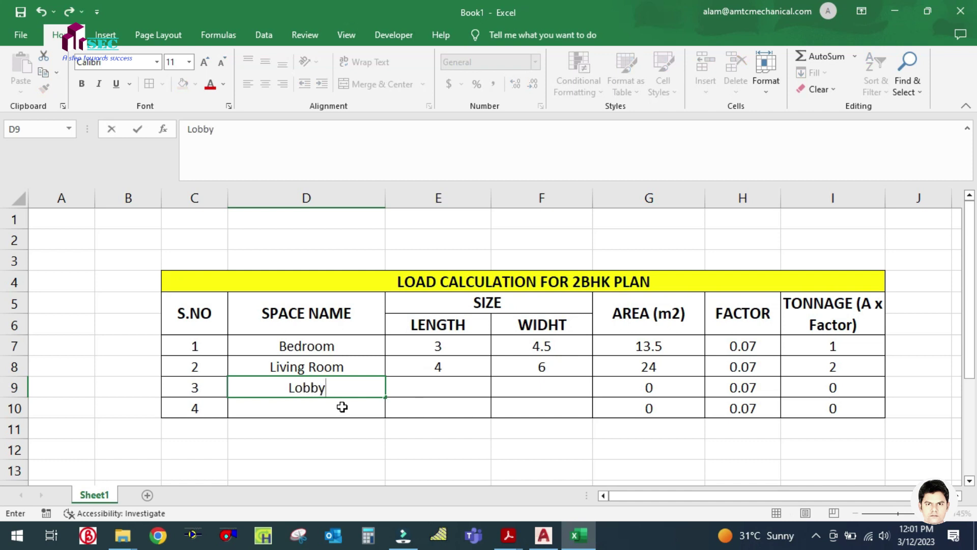
Step: Read the lobby's size from the AutoCAD plan and enter length 2.2 in E9 and width 3.8 in F9 of the Excel table
left_click(430, 382)
left_click(543, 535)
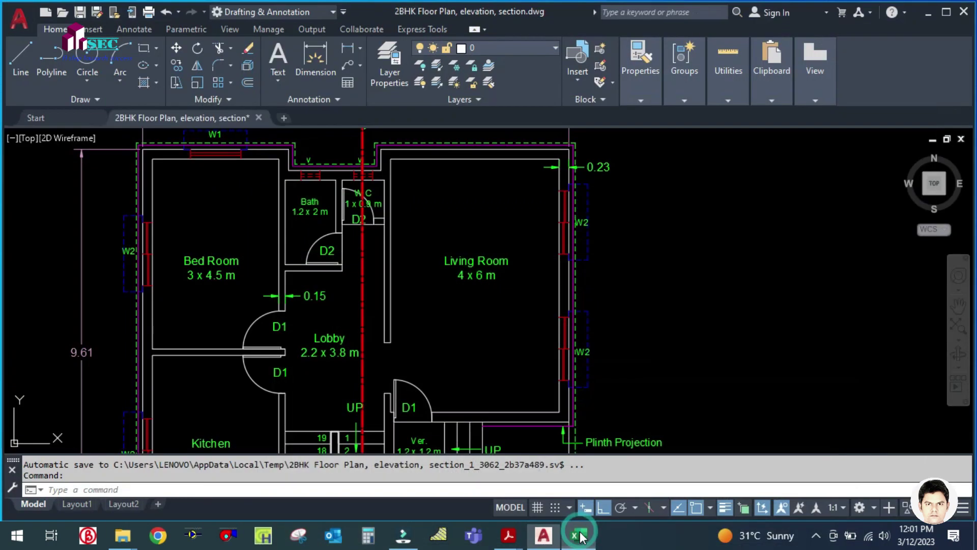
left_click(580, 536)
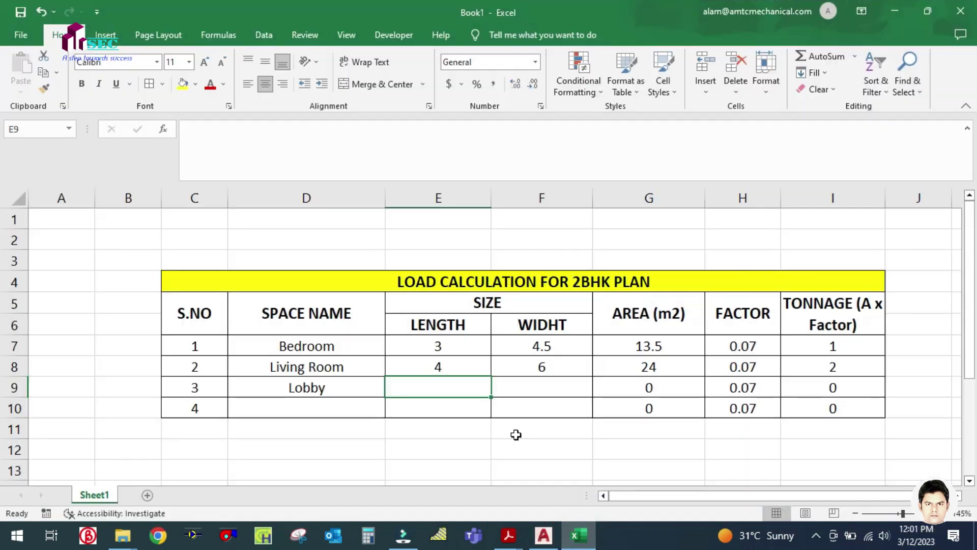
type("2.2")
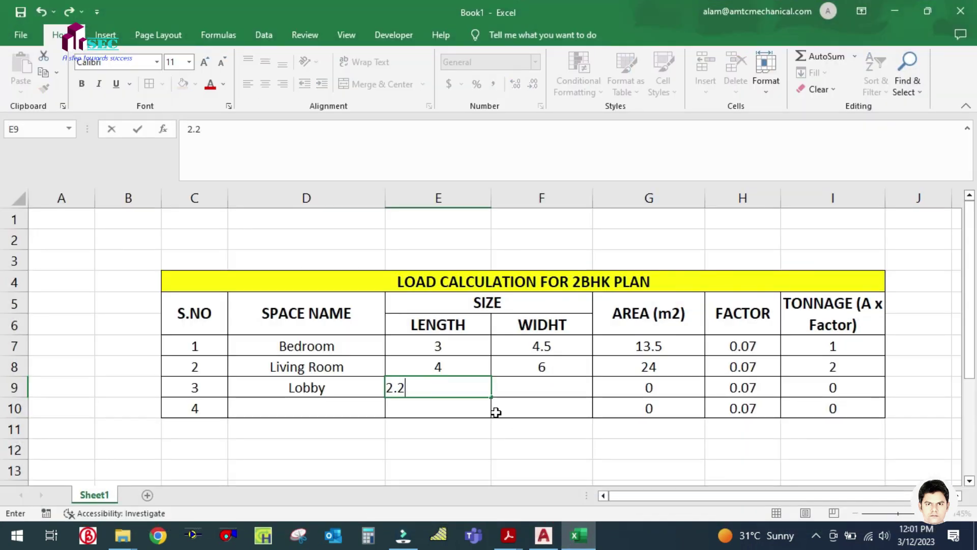
left_click(523, 386)
type("3.8")
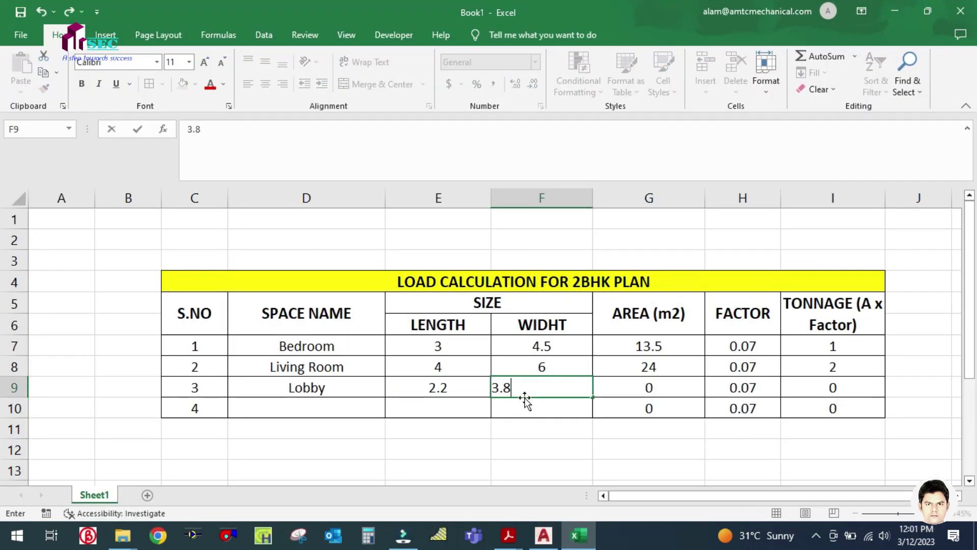
left_click(531, 452)
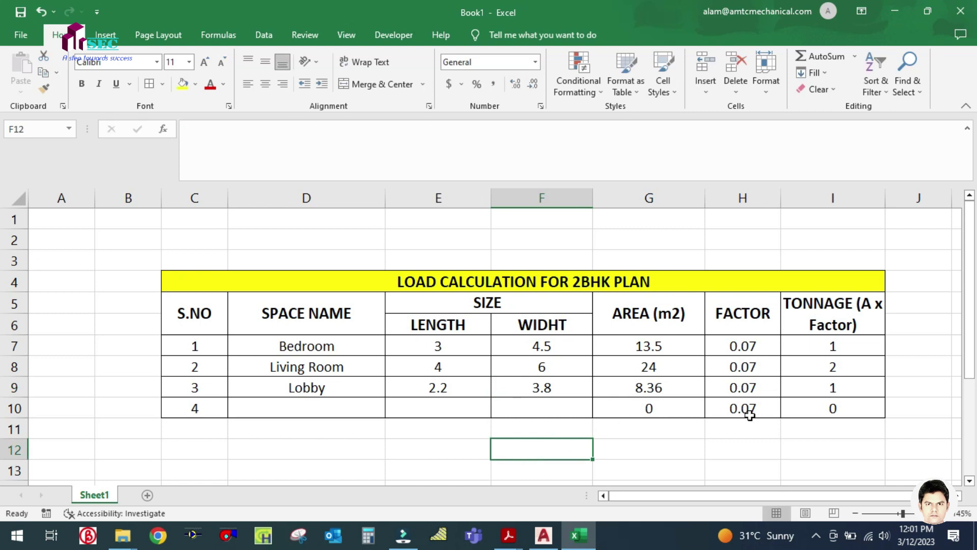
Step: Find the next space in the AutoCAD floor plan and enter Kitchen as the fourth space name in D10 of the Excel table
left_click(313, 409)
key("alt+Tab")
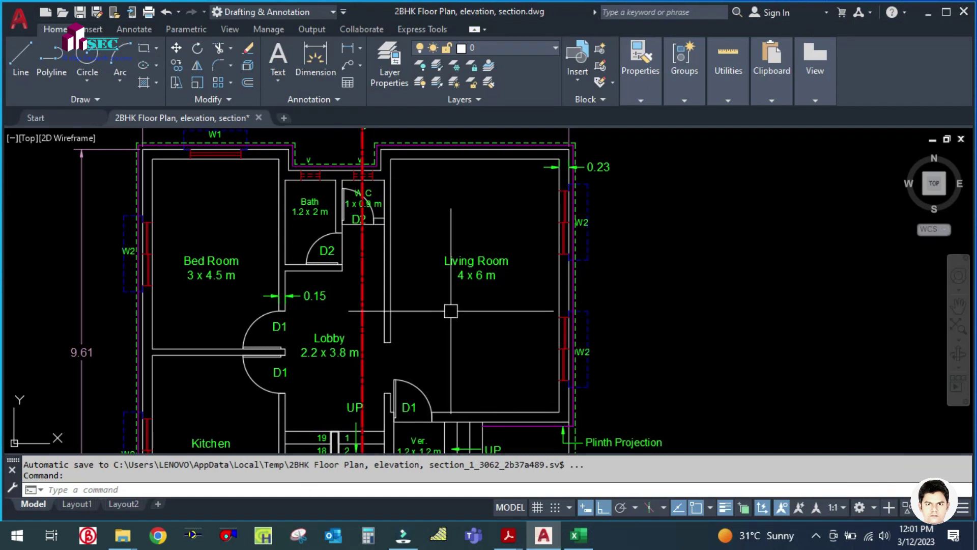
scroll(450, 311, "down", 4)
scroll(463, 428, "up", 7)
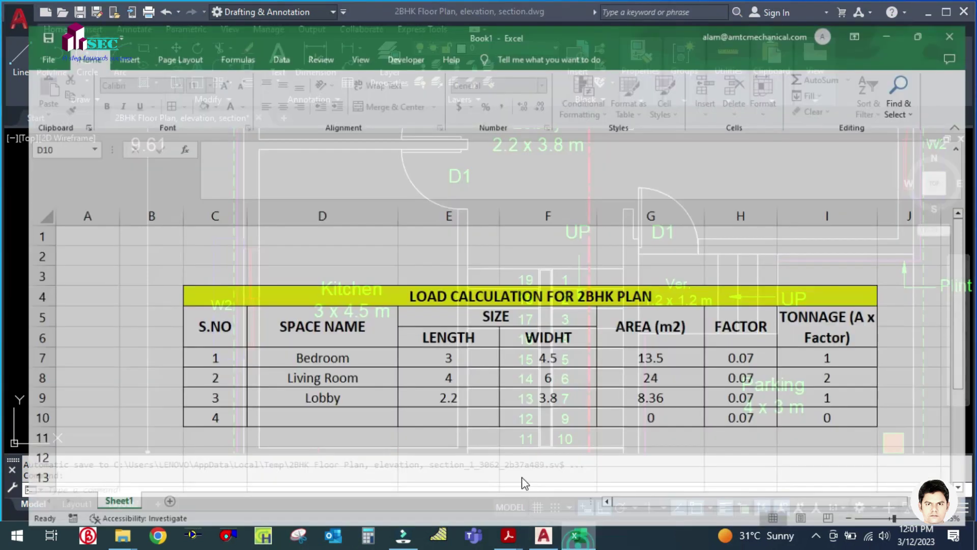
left_click(524, 481)
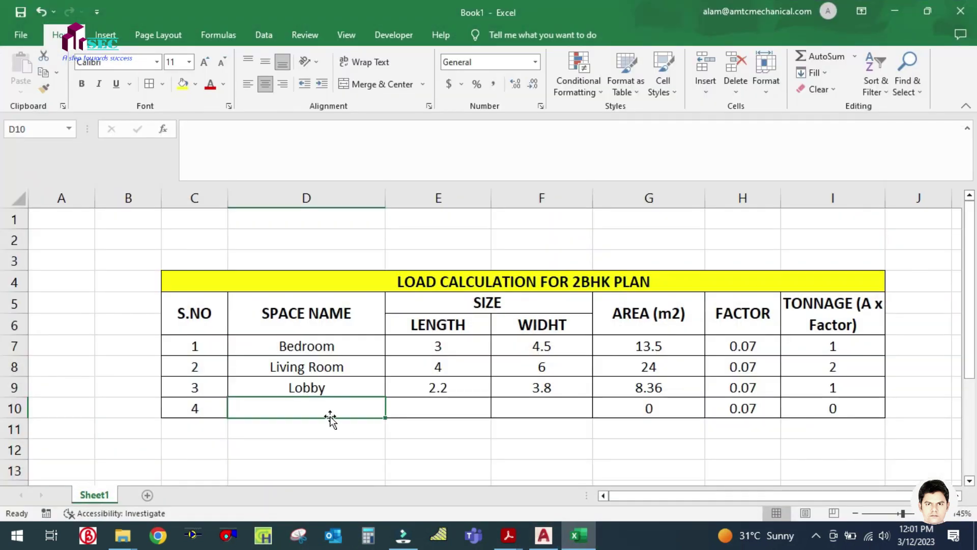
type("Kitche")
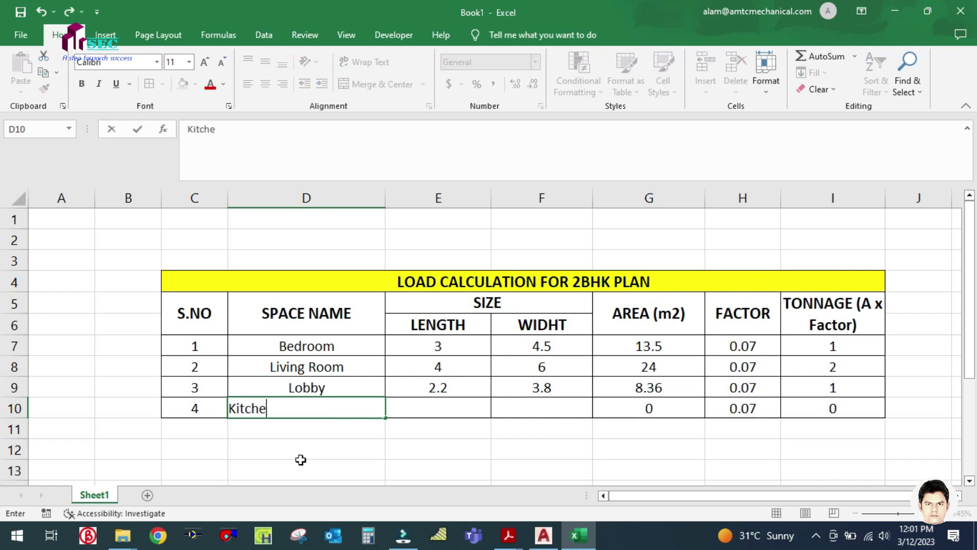
left_click(318, 439)
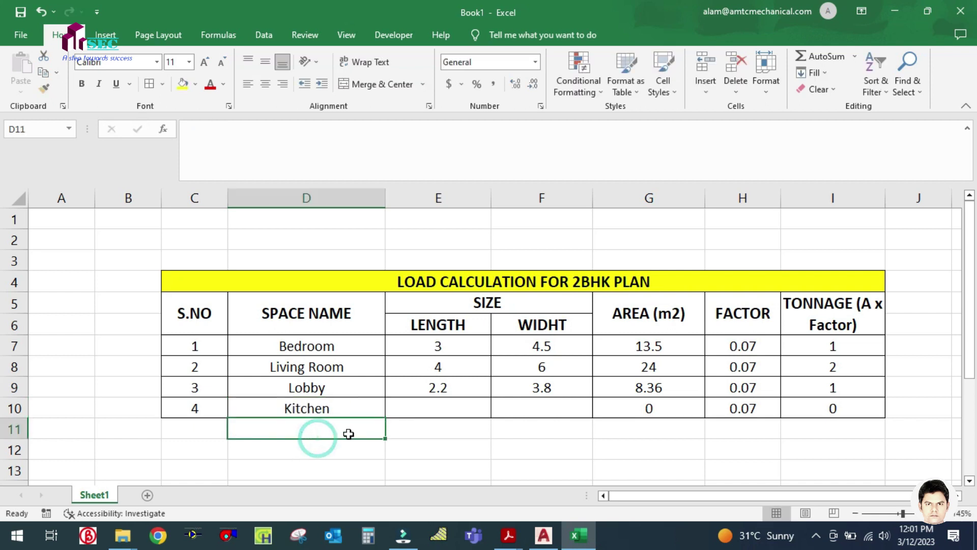
Step: Enter the kitchen's length 3 in E10 and width 4.5 in F10
left_click(414, 405)
type("3")
left_click(515, 405)
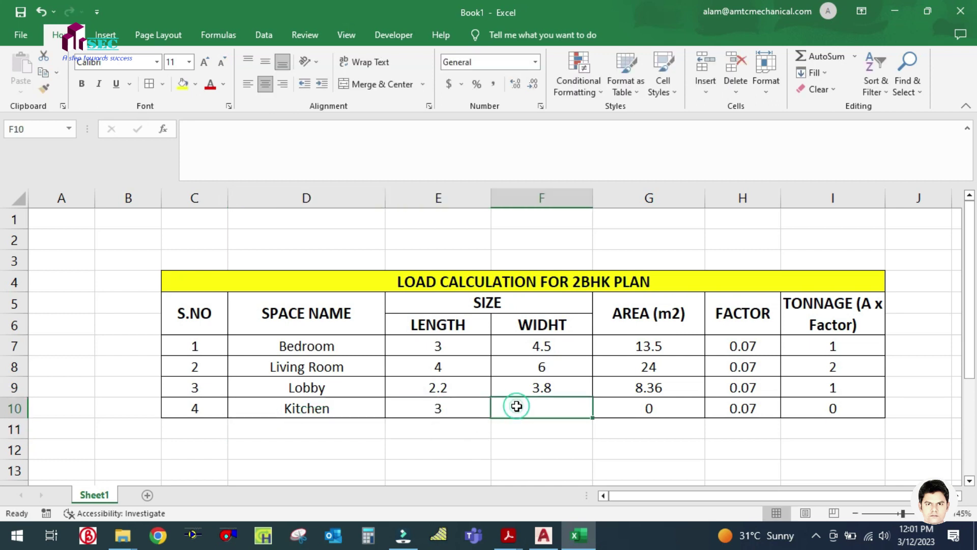
type("4.5")
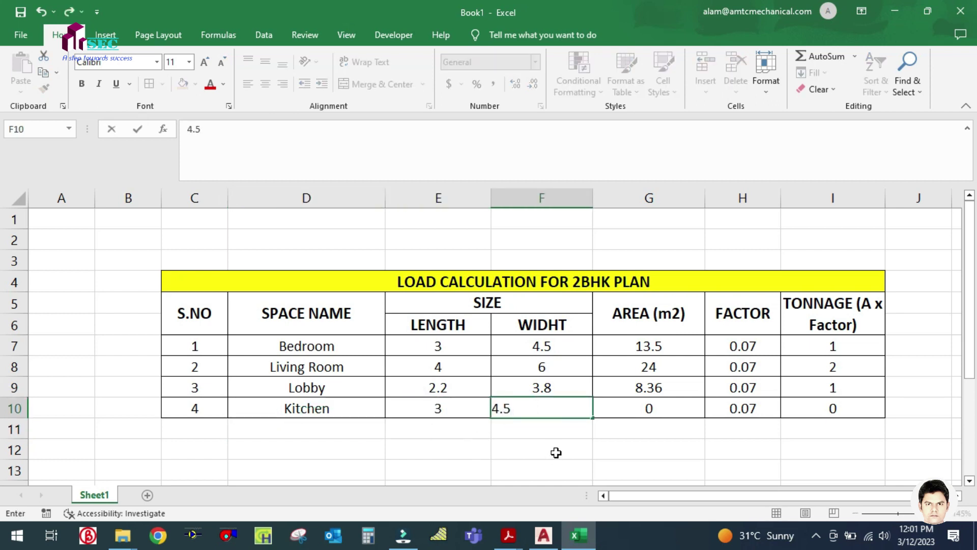
key("Tab")
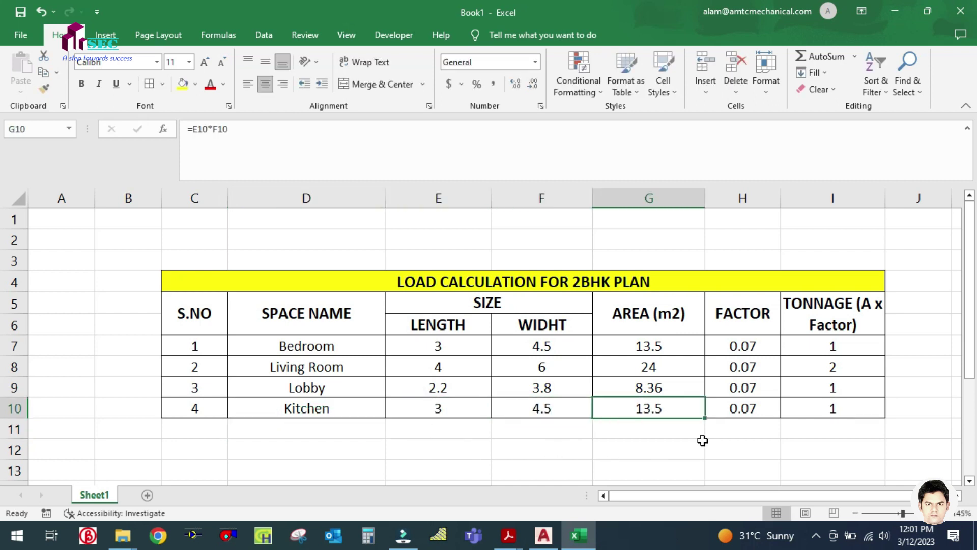
Step: Make the four tonnage values in I7:I10 bold
left_click(833, 407)
left_click_drag(832, 344, 832, 406)
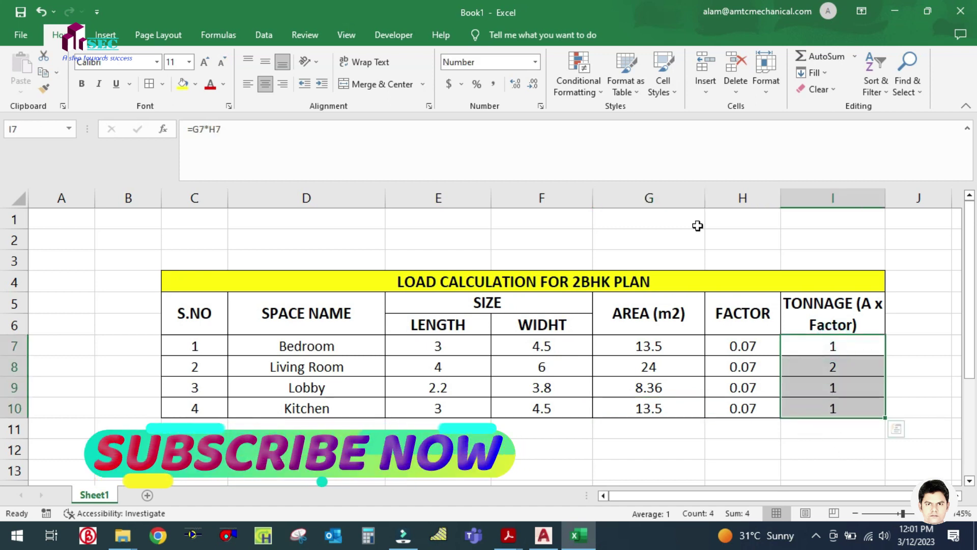
left_click(81, 83)
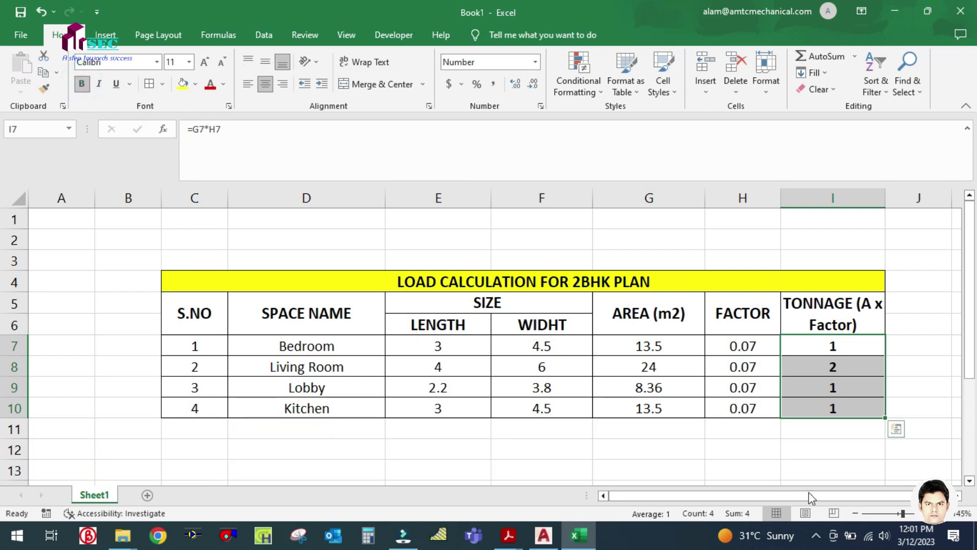
left_click(852, 461)
left_click(827, 426)
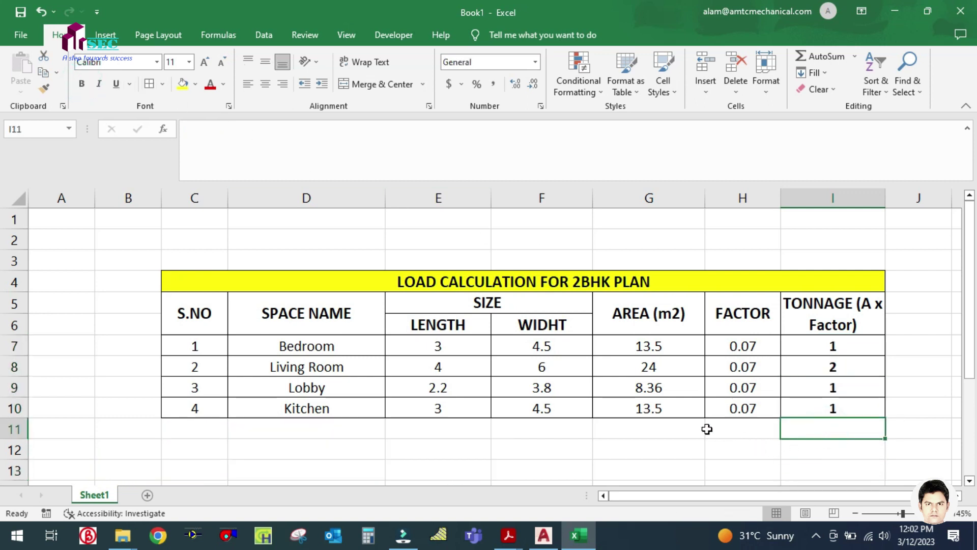
Step: Merge and center G11:H11 below the table with font size 12, and add borders around G11:I11
left_click_drag(683, 429, 716, 427)
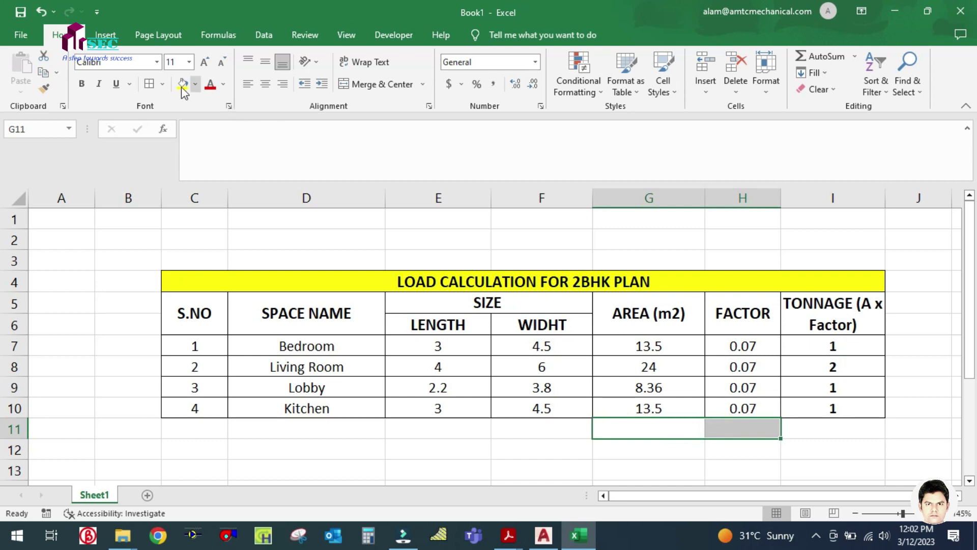
left_click(204, 66)
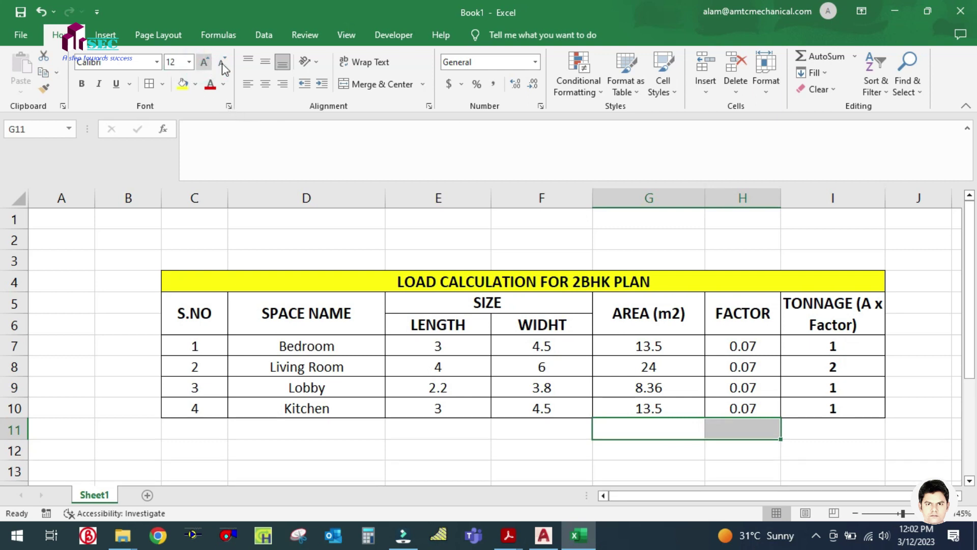
left_click(848, 424)
left_click_drag(695, 425, 804, 425)
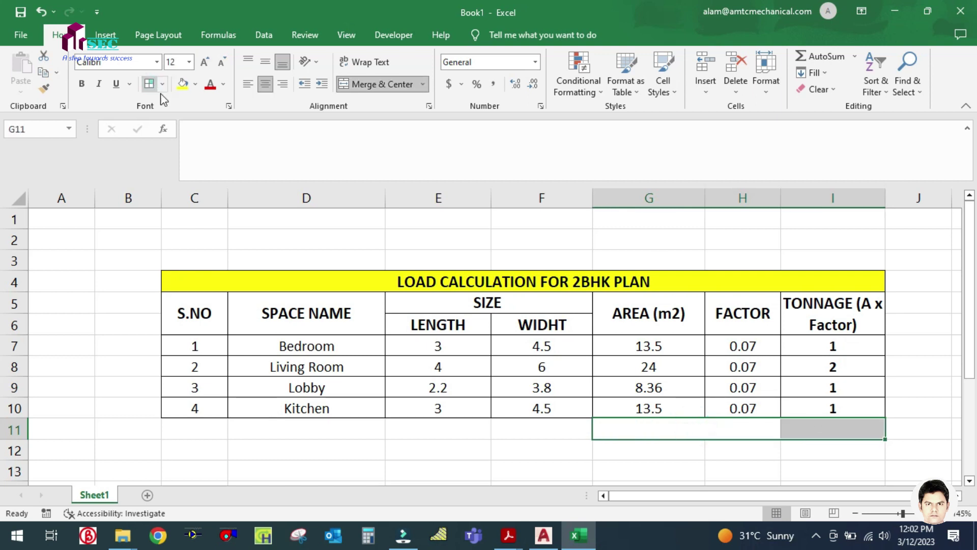
Step: Enter the label TOTAL TONNAGE in the merged cell G11
left_click(663, 427)
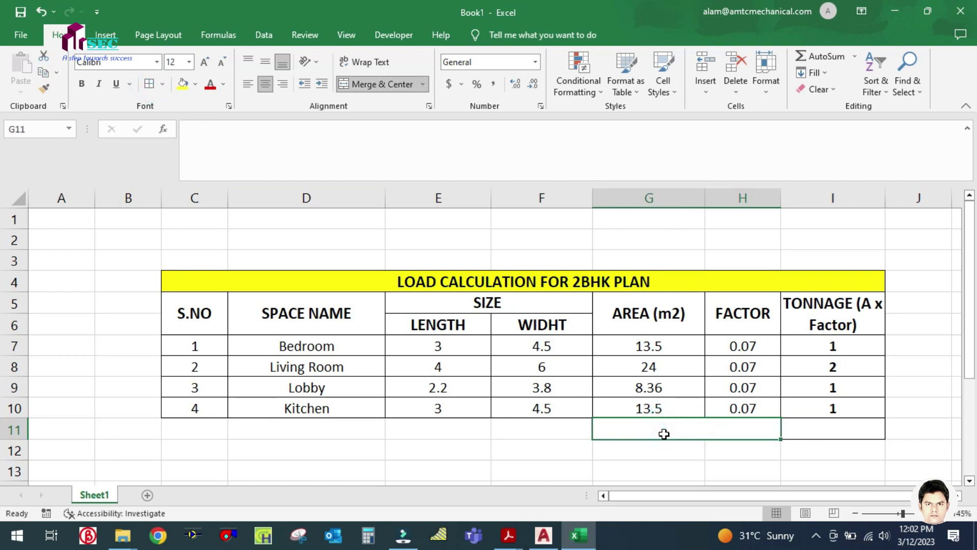
key("Caps_Lock")
type("TOTAL TONNAGE")
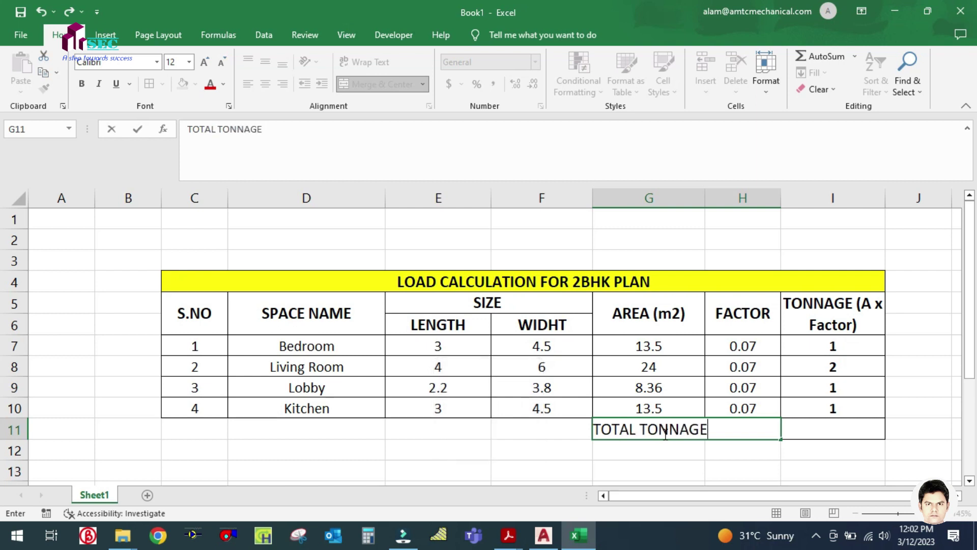
Step: Enter a SUM formula in I11 that adds the tonnage values in I7:I10
left_click(854, 431)
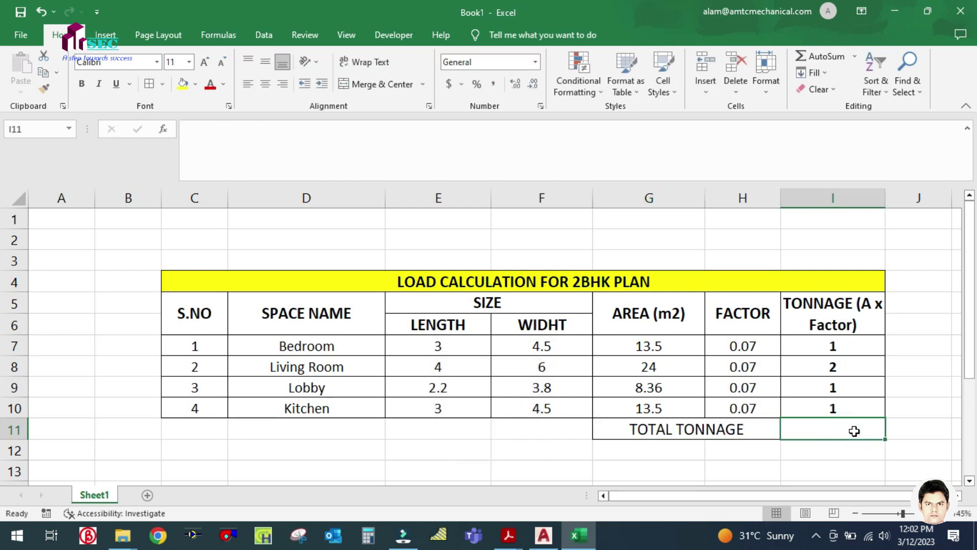
type("=")
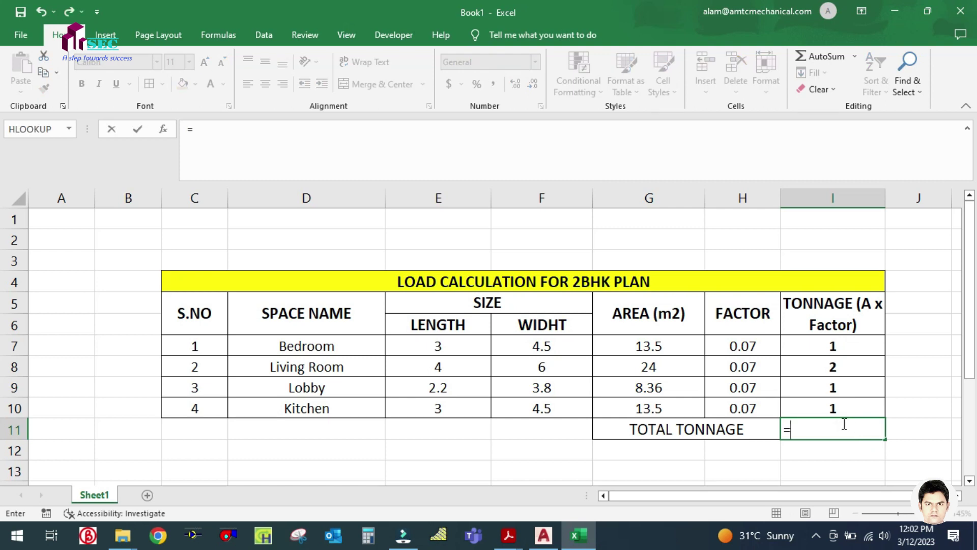
key("Caps_Lock")
type("sum")
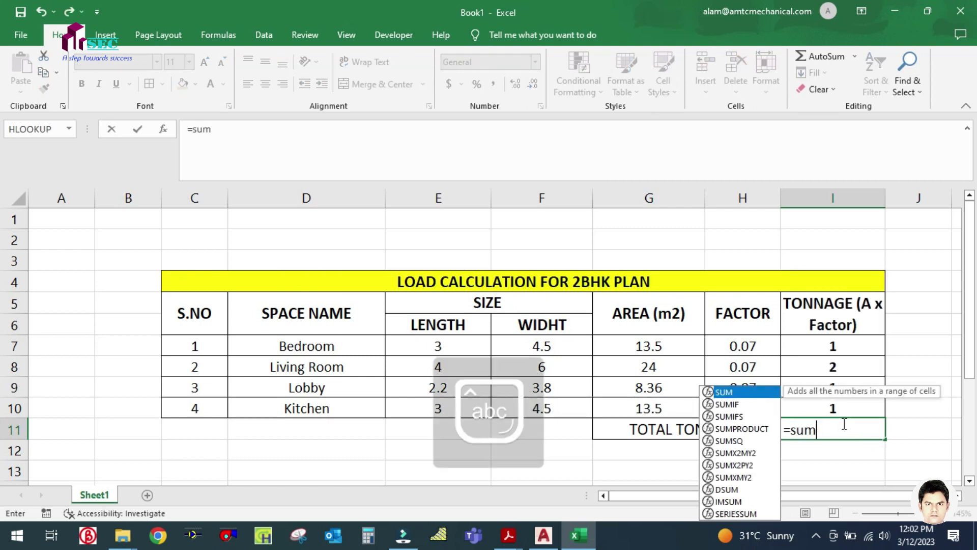
type("(")
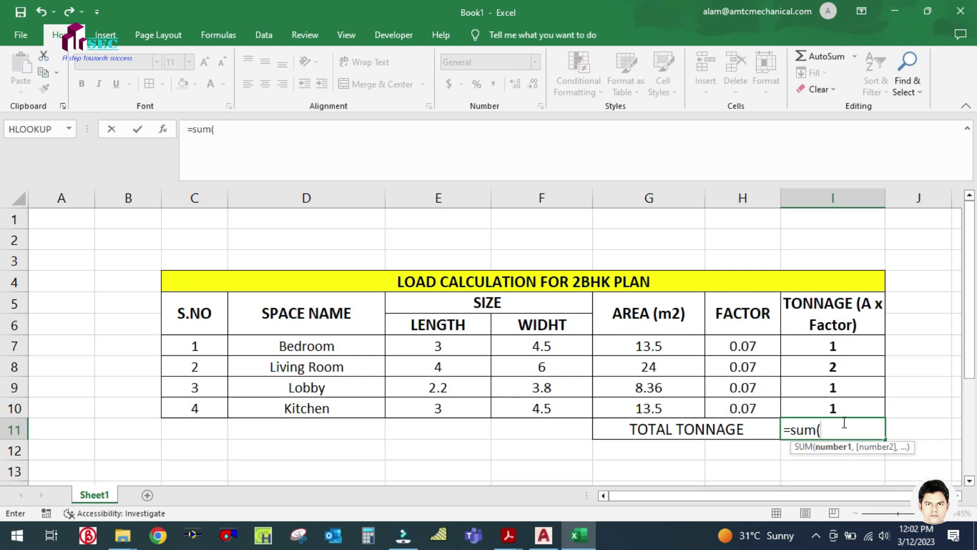
left_click_drag(833, 344, 831, 407)
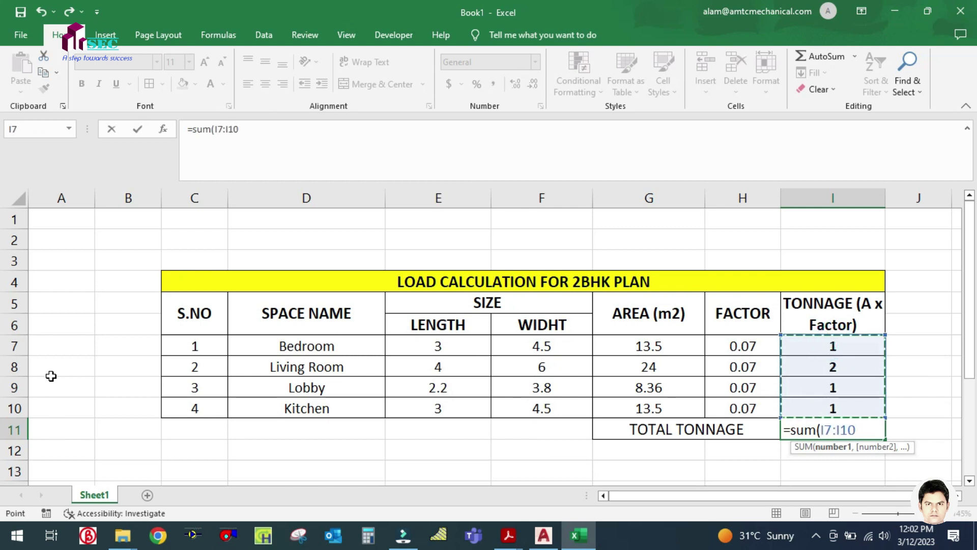
type(")")
key("Tab")
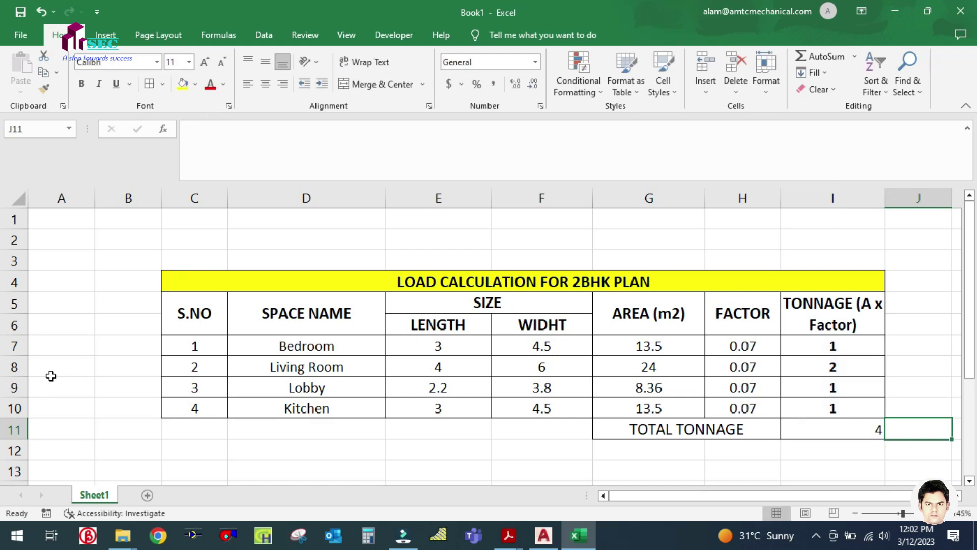
Step: Center the total in I11 and color both the total and the TOTAL TONNAGE label red
left_click(805, 429)
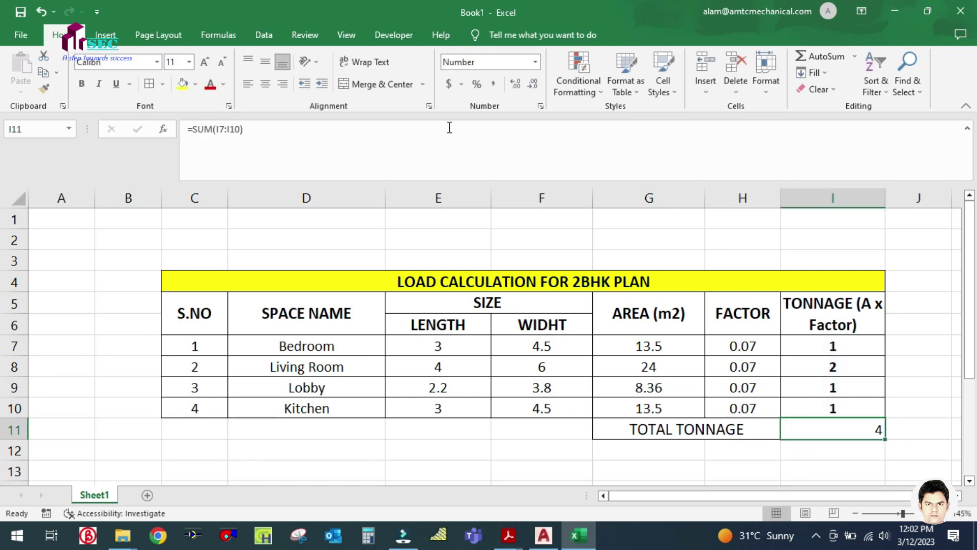
left_click(265, 84)
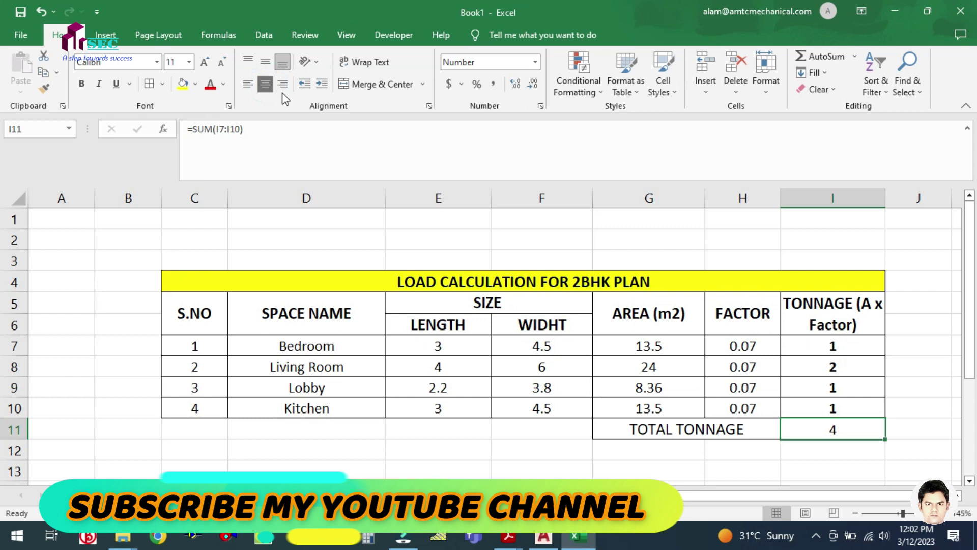
left_click(211, 87)
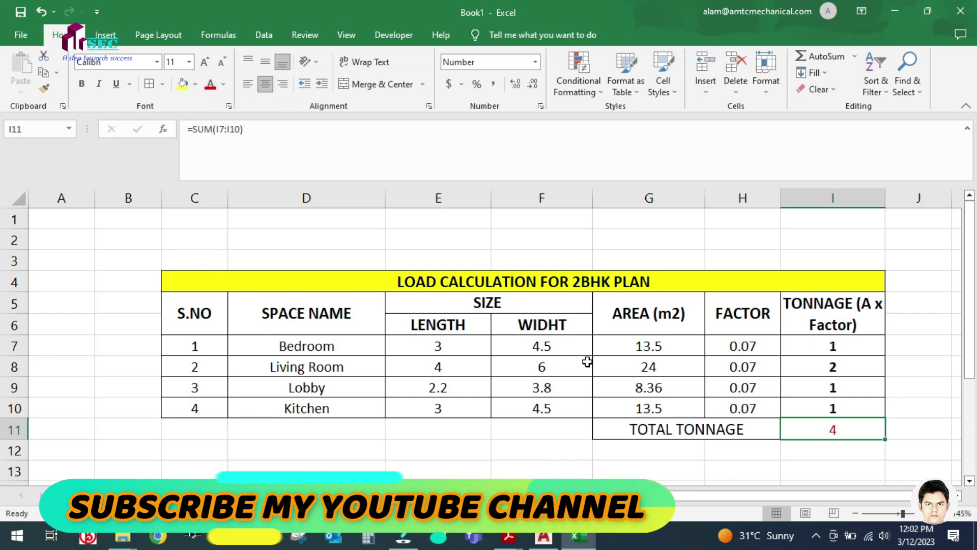
left_click(712, 429)
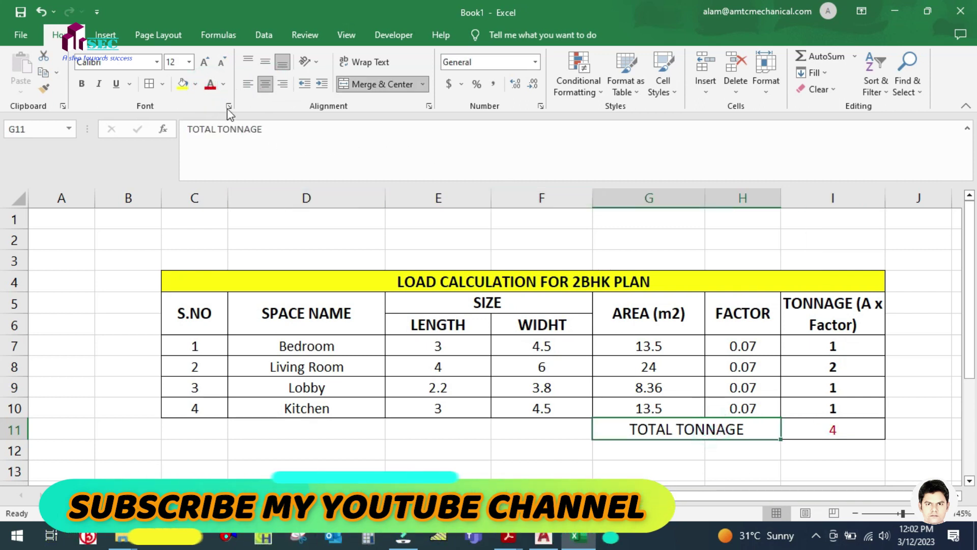
left_click(210, 84)
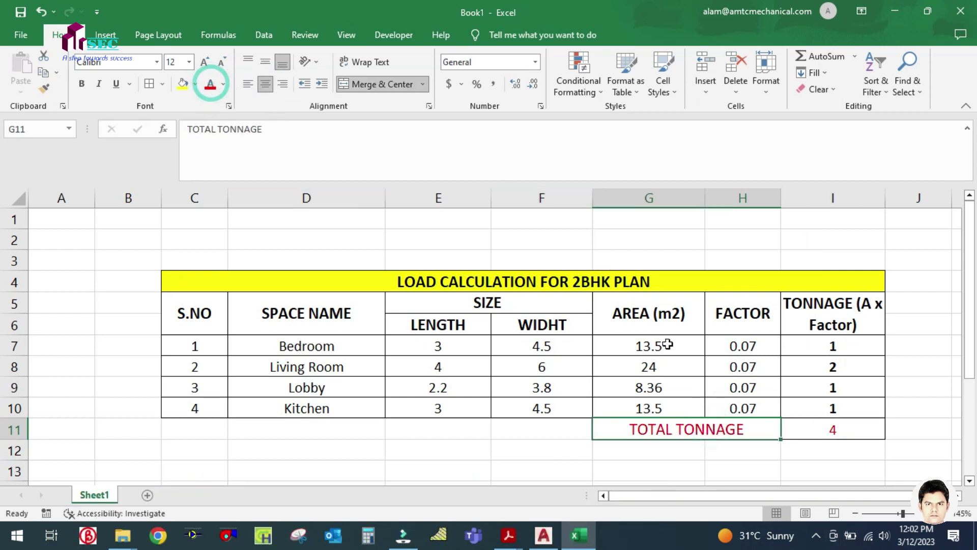
Step: Make the TOTAL TONNAGE label and its value in G11:I11 bold
left_click(779, 445)
left_click_drag(735, 426, 800, 427)
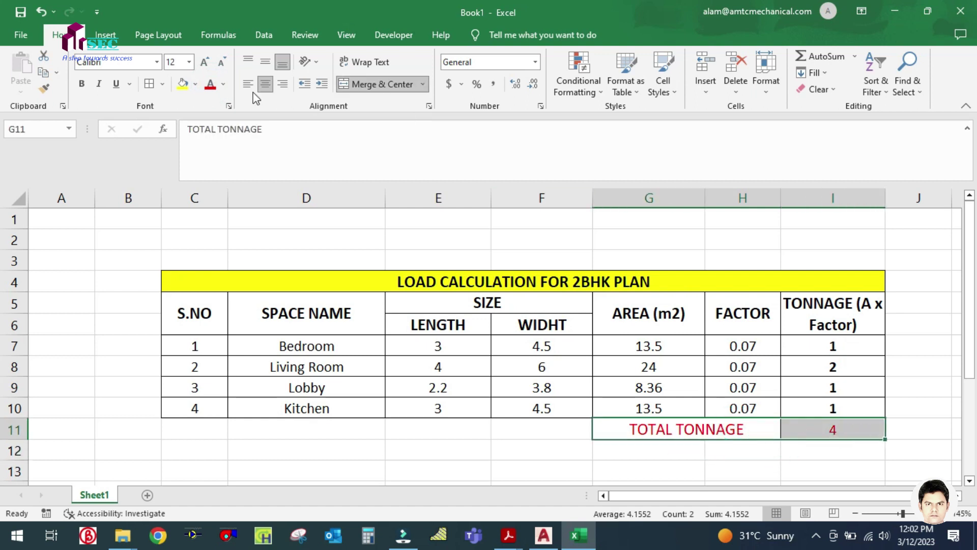
left_click(81, 84)
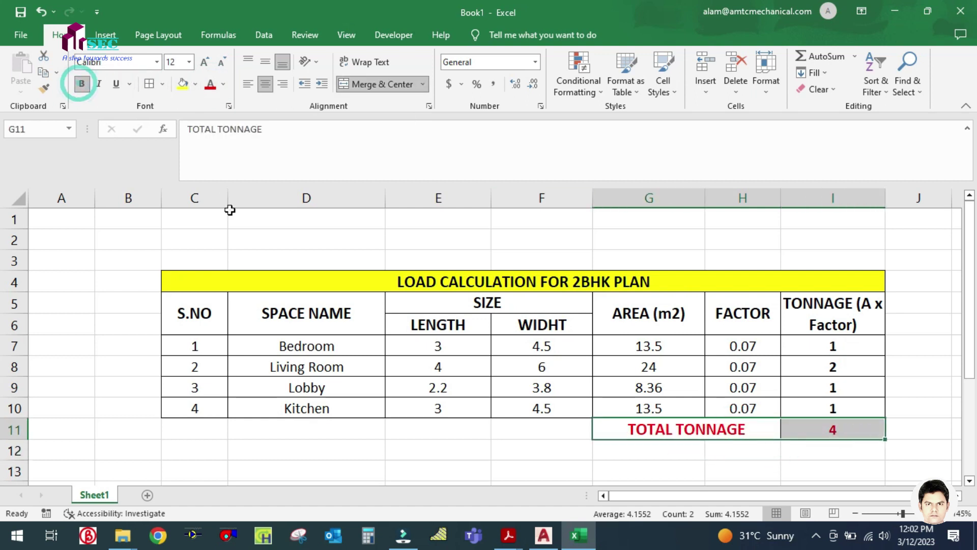
left_click(400, 453)
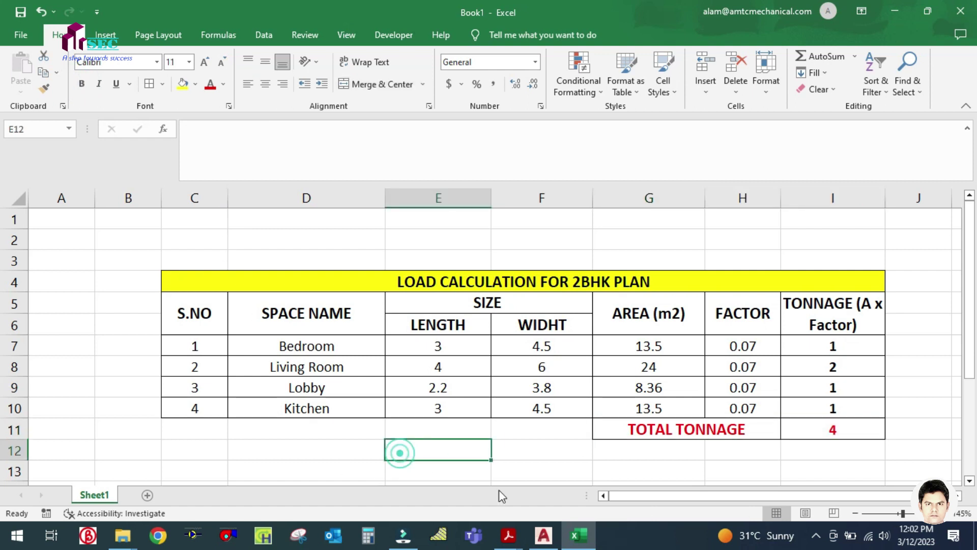
Step: Switch to the AutoCAD drawing and examine the ground floor plan's rooms and their sizes against the load table
left_click(579, 535)
scroll(562, 397, "down", 4)
scroll(366, 312, "up", 4)
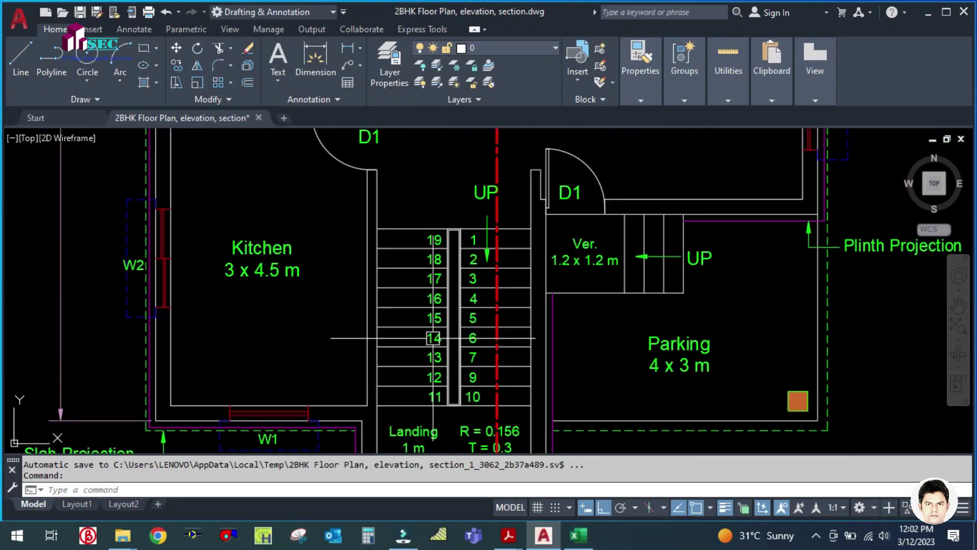
scroll(481, 272, "down", 4)
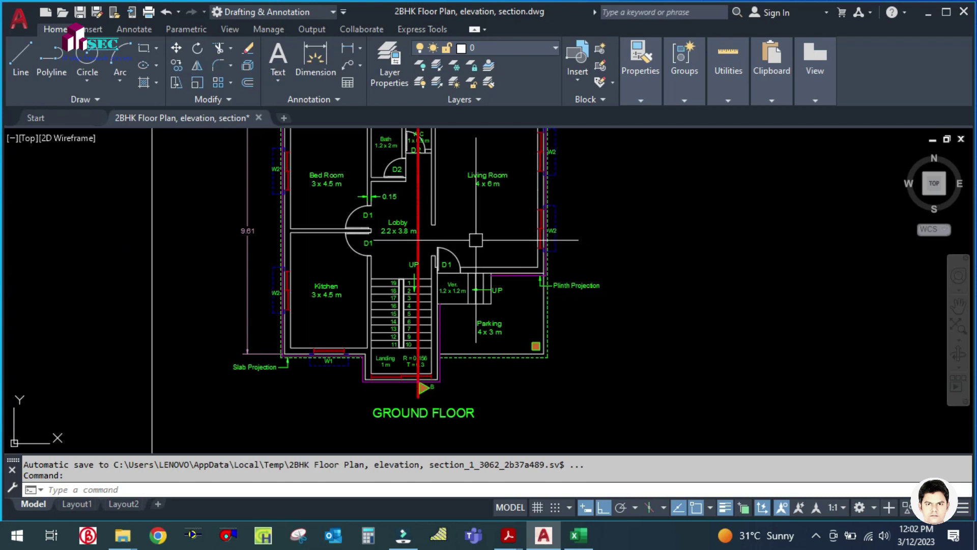
scroll(481, 273, "up", 2)
scroll(509, 341, "down", 1)
scroll(407, 241, "up", 3)
scroll(479, 346, "down", 2)
scroll(499, 376, "down", 2)
scroll(461, 176, "up", 4)
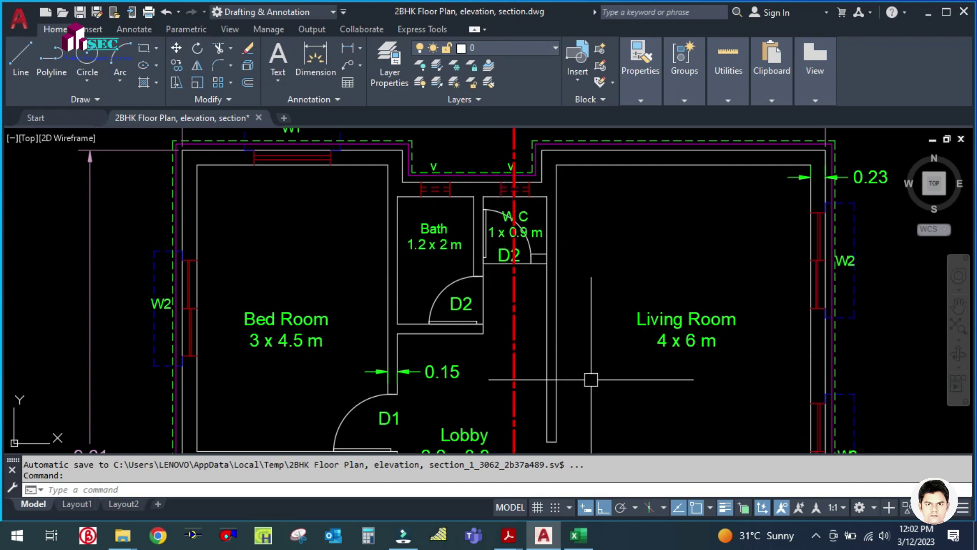
scroll(412, 208, "down", 4)
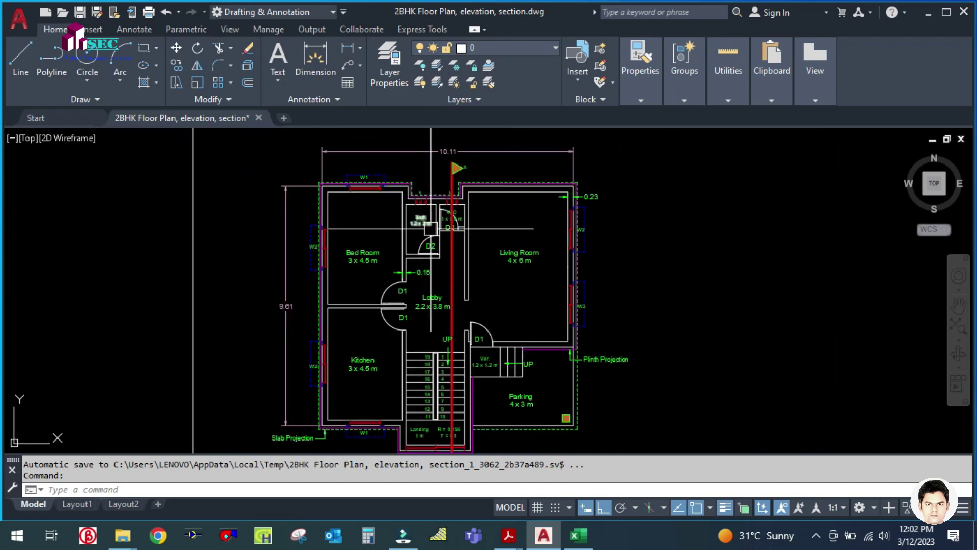
mouse_move(508, 535)
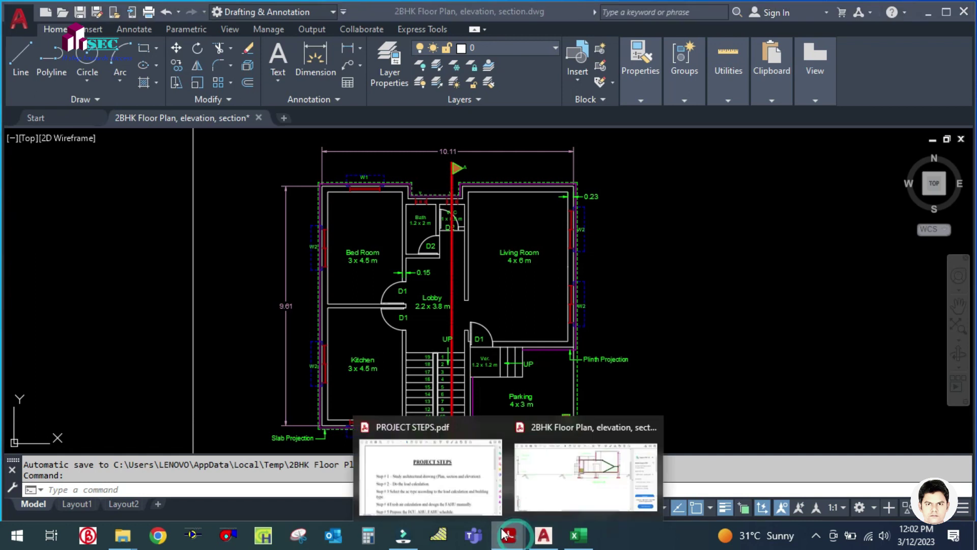
Step: Switch to PROJECT STEPS.pdf in Acrobat Reader and read the project steps through Step # 10
left_click(439, 476)
scroll(344, 313, "down", 3)
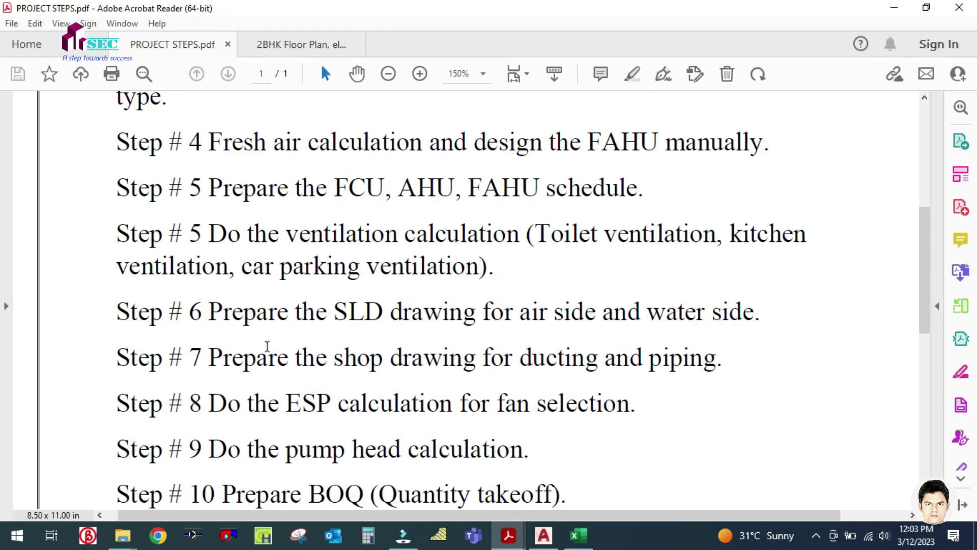
scroll(256, 417, "down", 2)
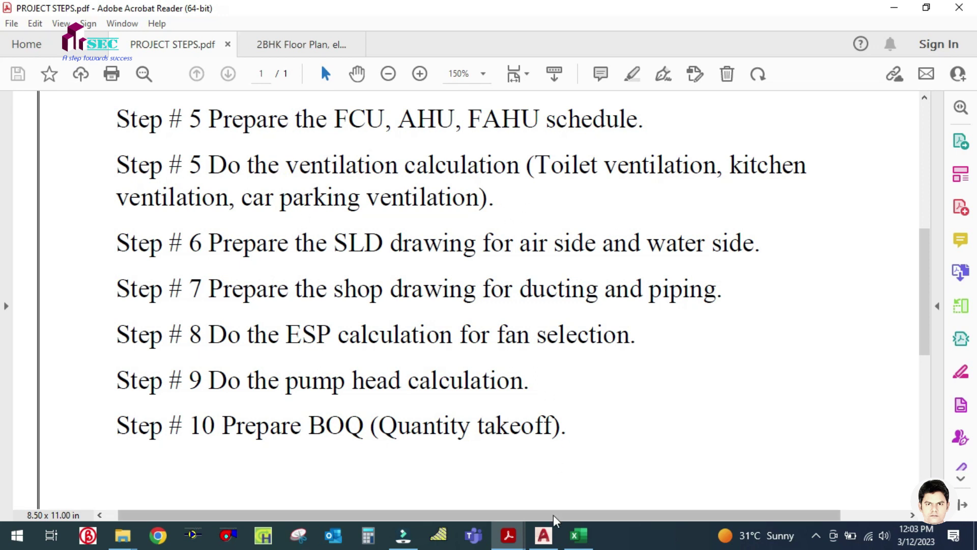
Step: Check the total tonnage in I11 of the Excel load table against the AutoCAD floor plan, ending back in Excel
left_click(579, 535)
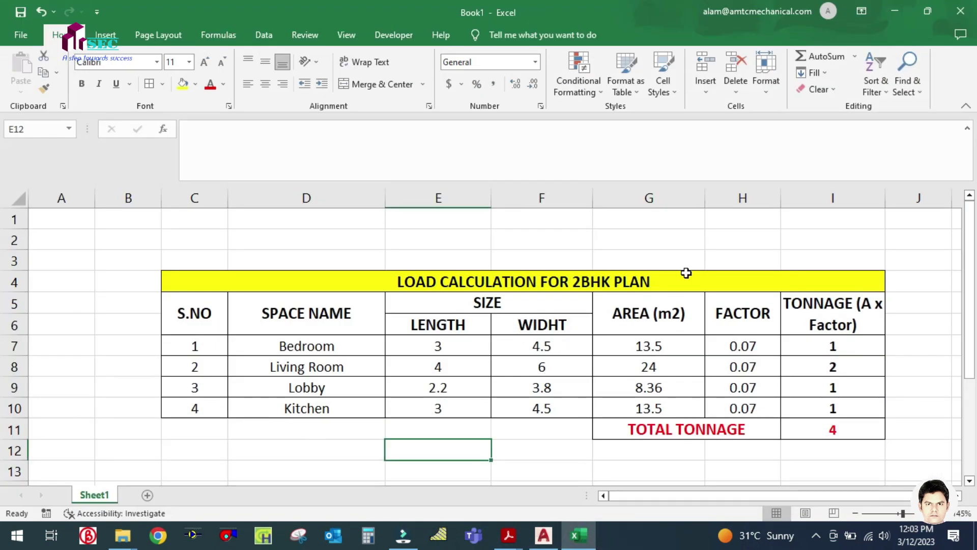
left_click(816, 428)
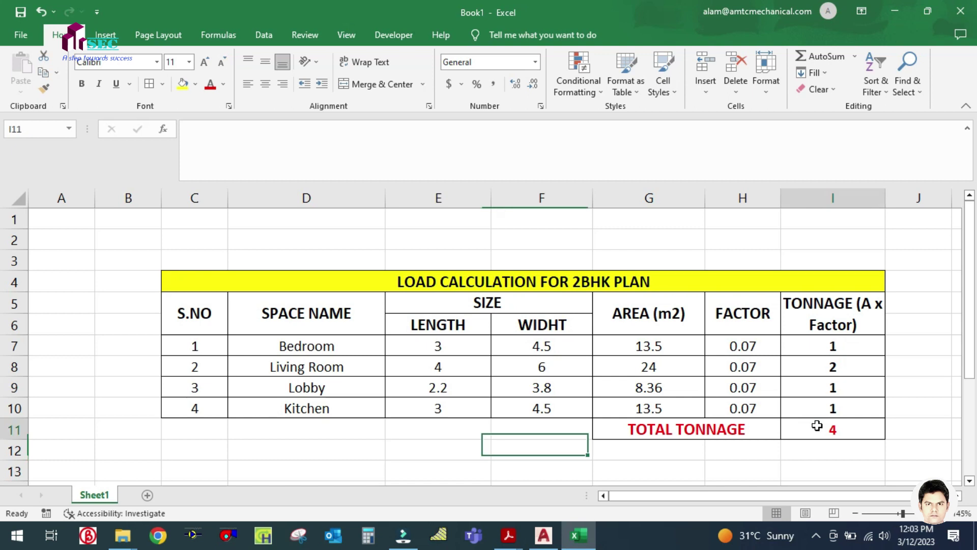
left_click(543, 535)
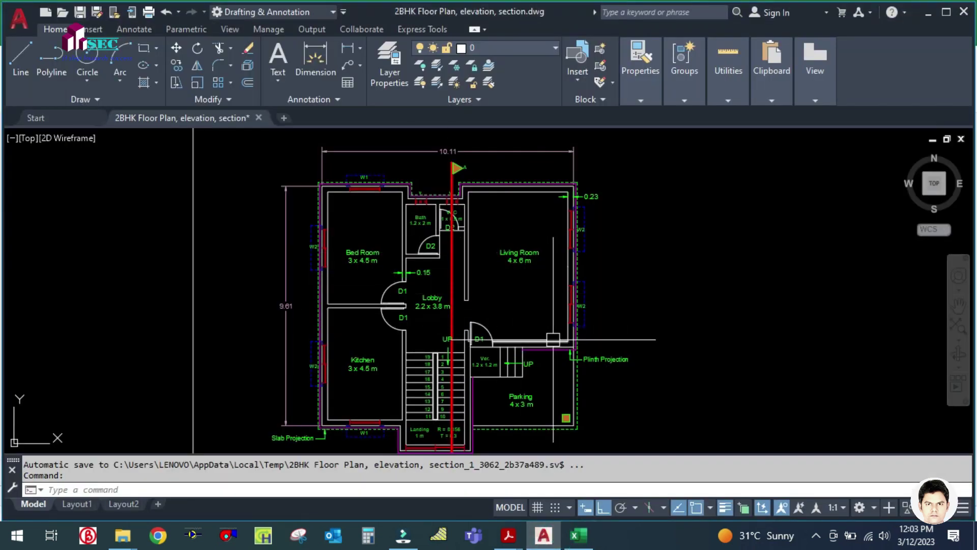
left_click(579, 535)
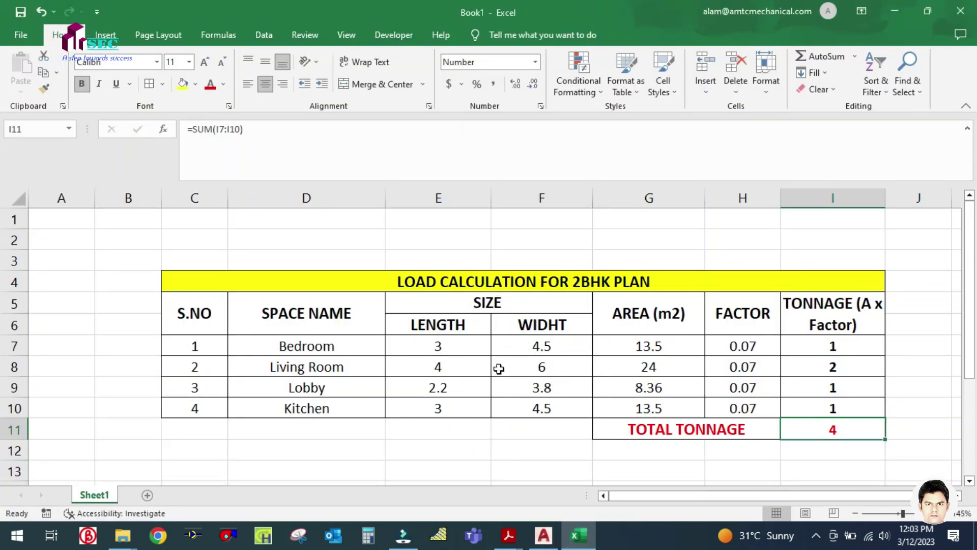
left_click(580, 538)
left_click(582, 540)
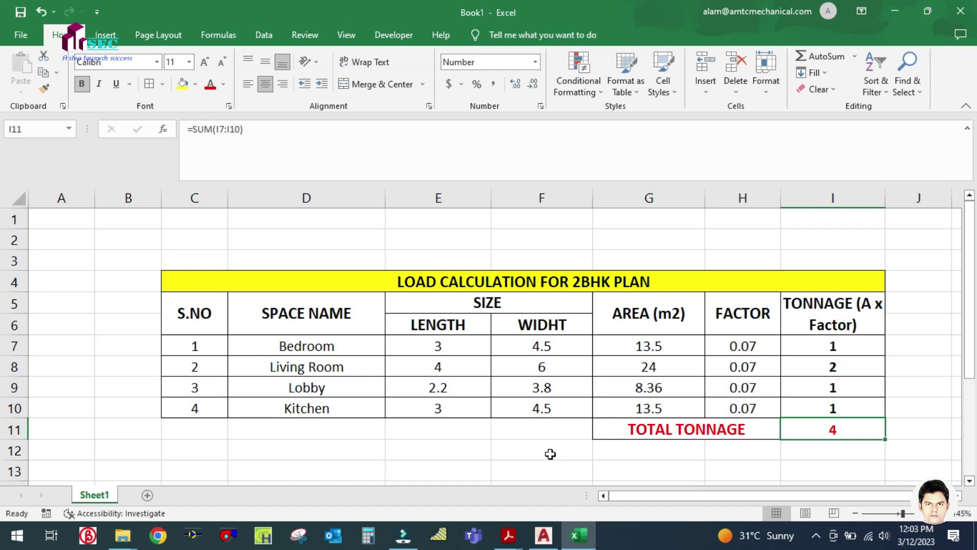
mouse_move(509, 535)
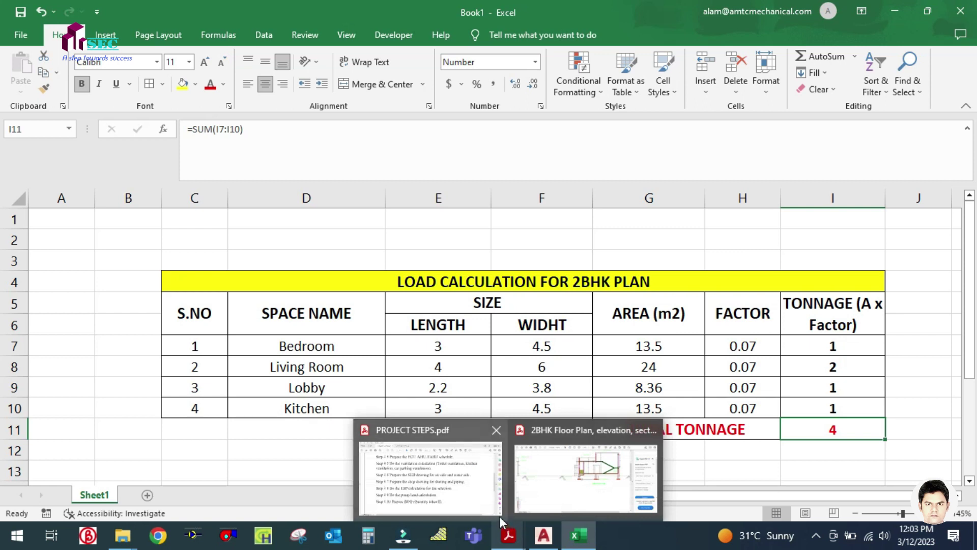
left_click(131, 364)
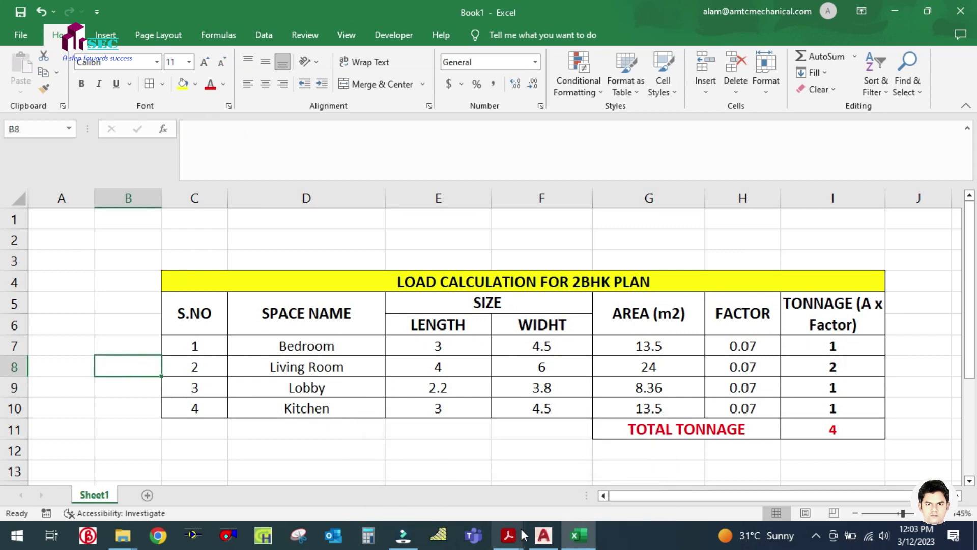